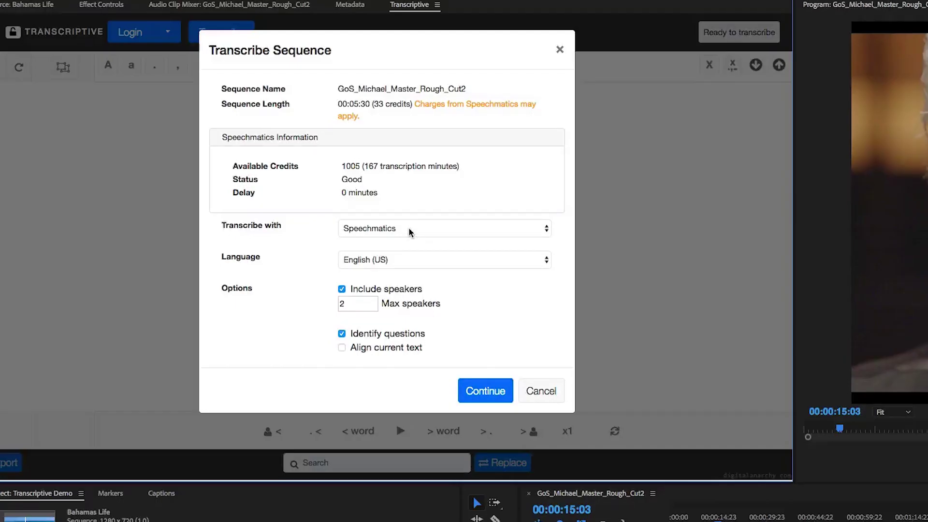
Step: Keep Speechmatics as the transcription engine and assign the 00:00:16:15 line to Carvin
click(410, 232)
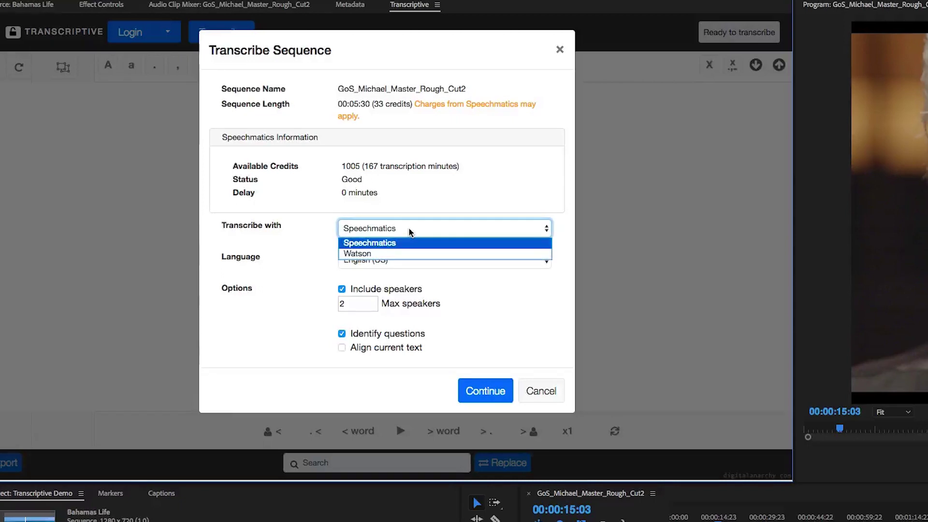
click(532, 179)
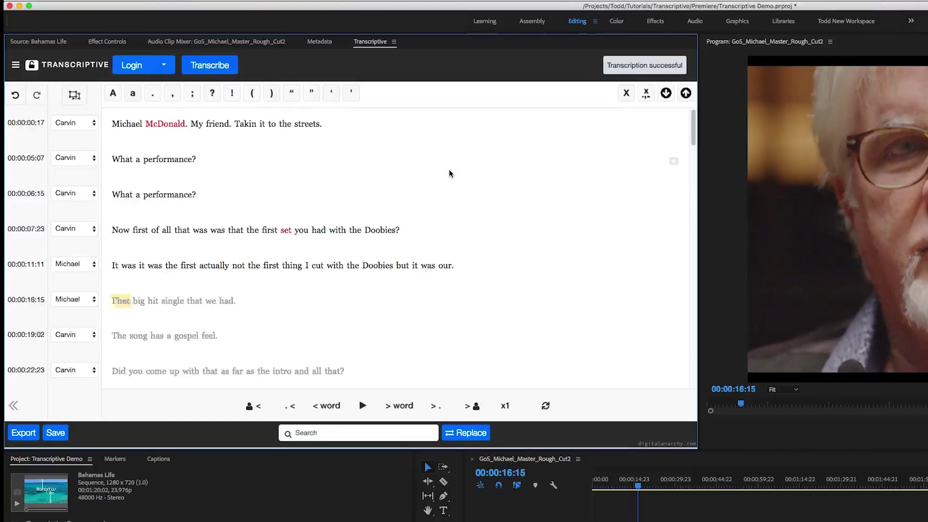
click(86, 302)
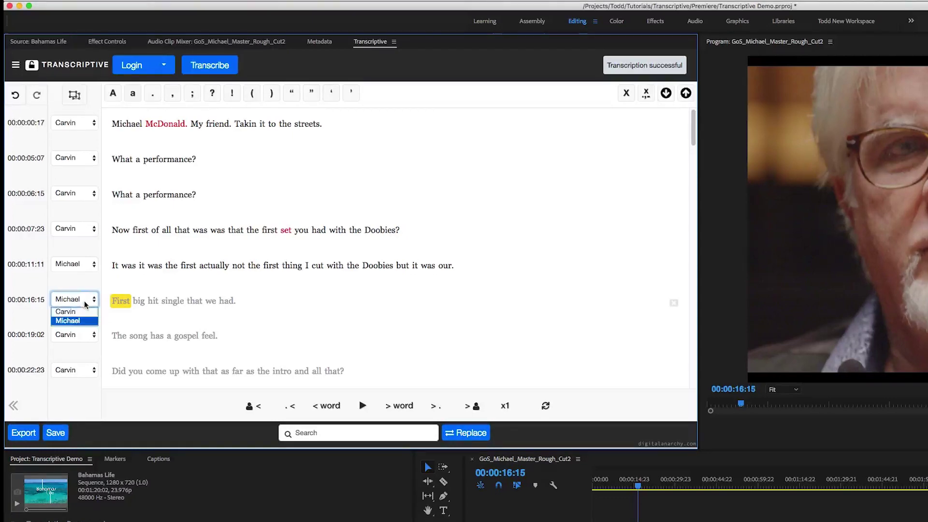
click(86, 311)
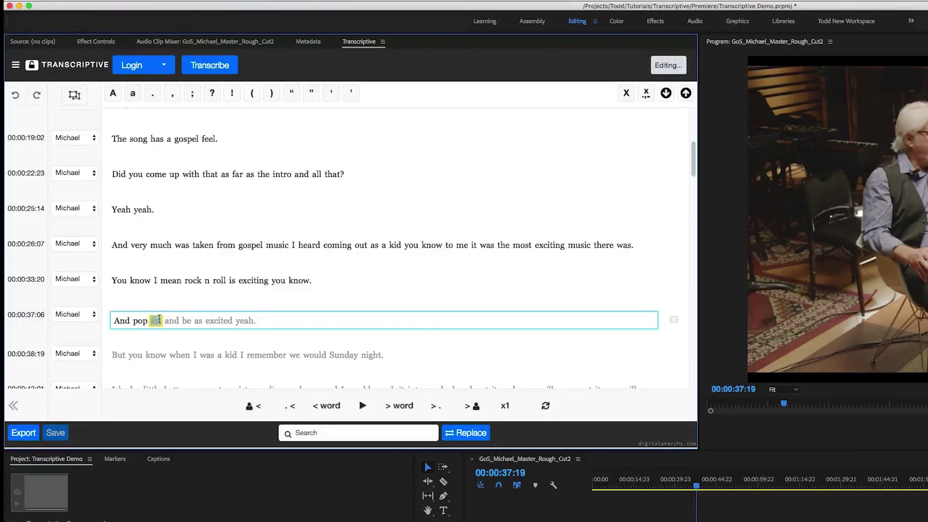
Step: Correct the word after 'And pop' to R&B, start a folder transcription, and search for Doobies
text(R&B)
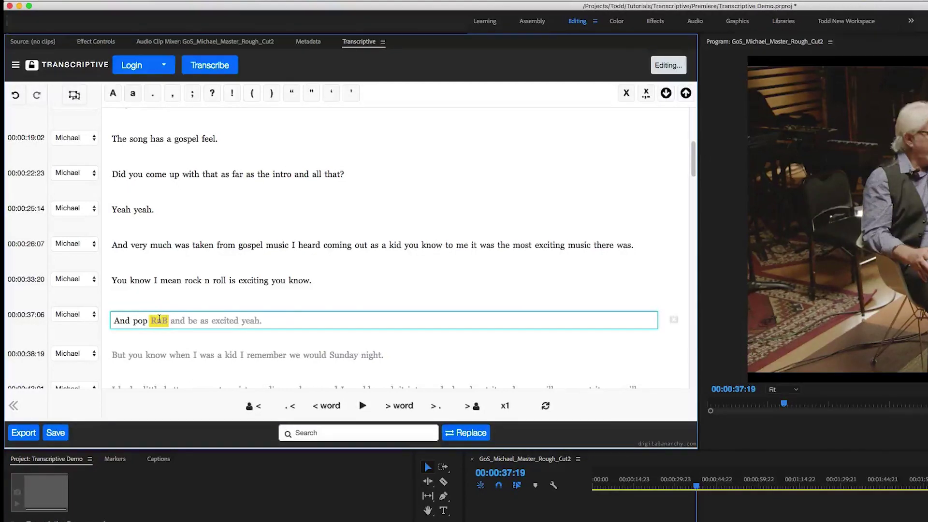
key(Return)
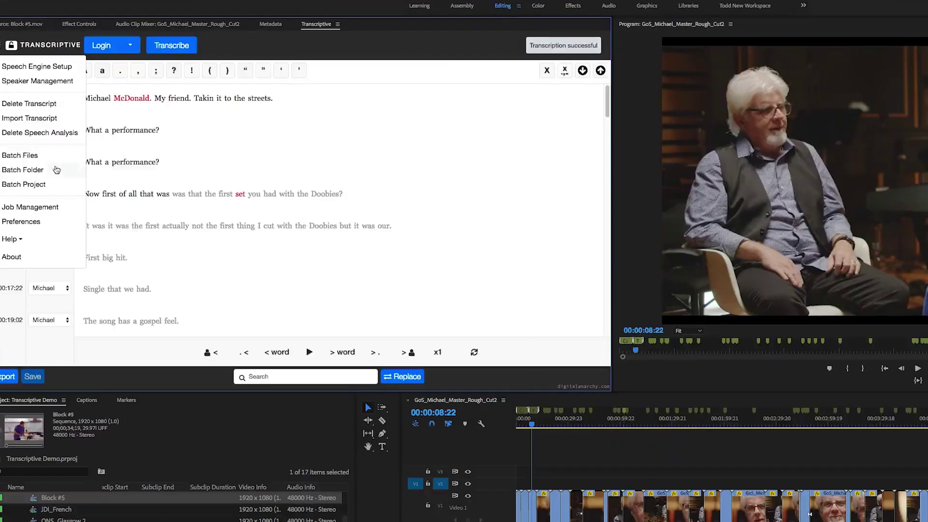
click(29, 166)
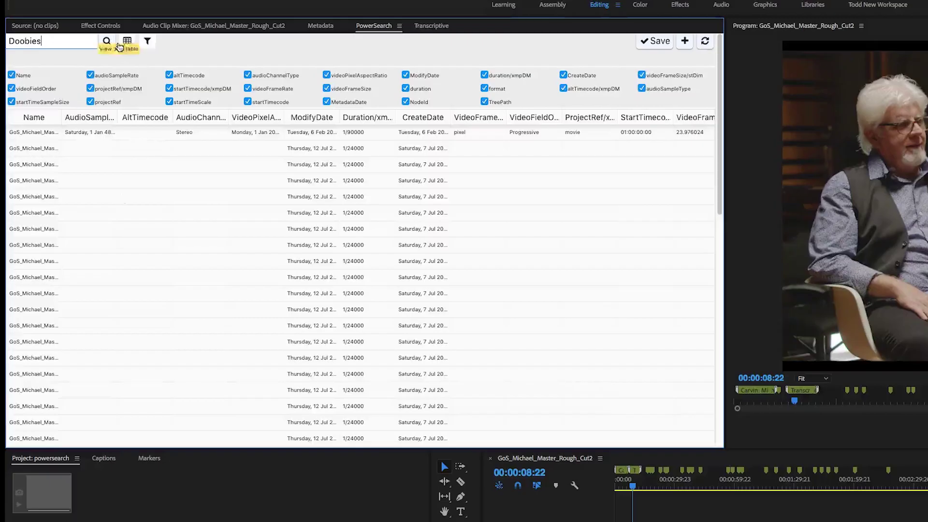
click(108, 42)
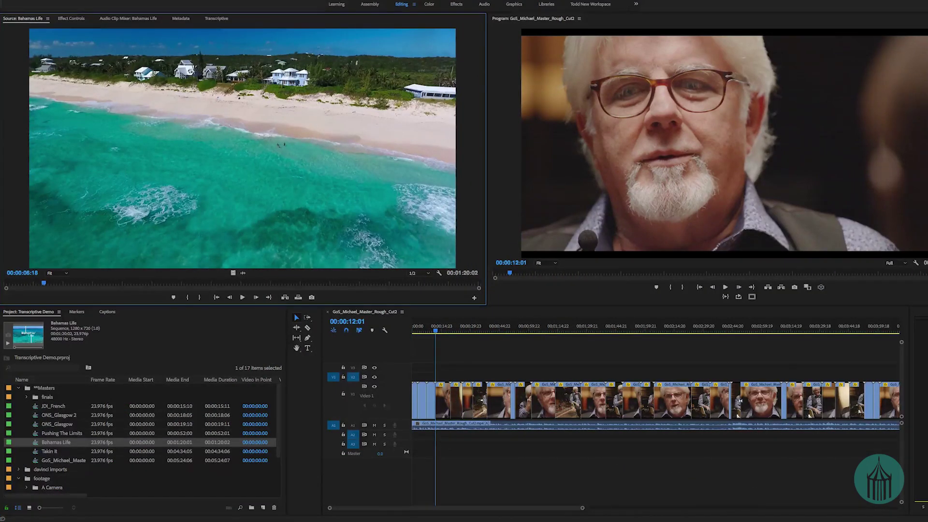
Step: Open the Transcriptive panel from Window > Extensions > Transcriptive
click(213, 1)
mouse_move(222, 263)
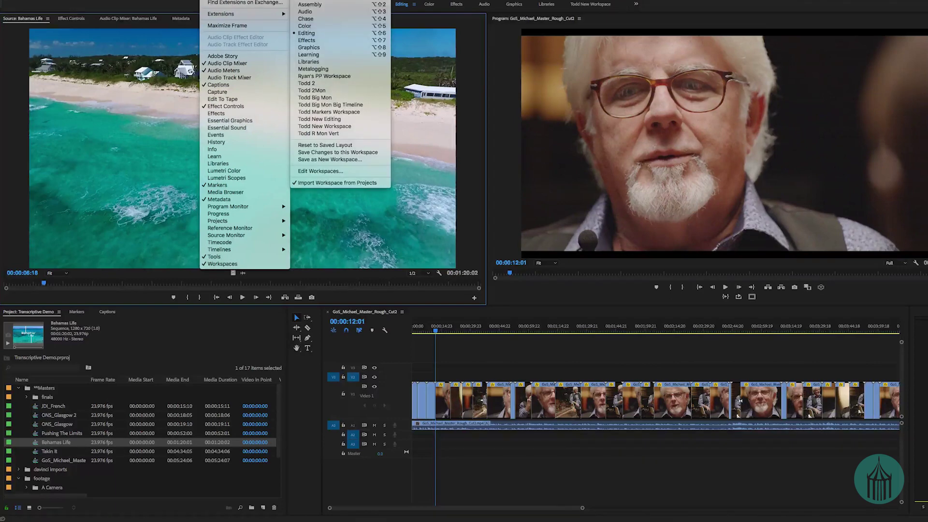
mouse_move(215, 14)
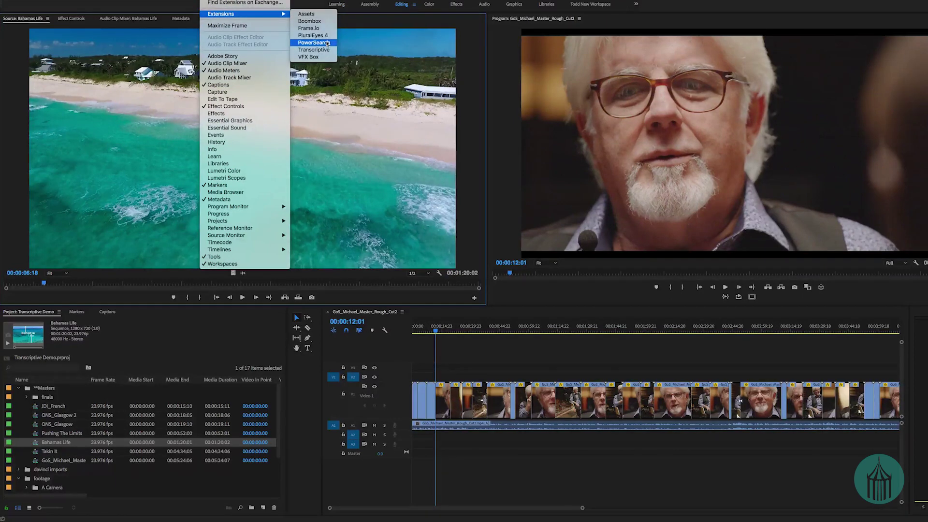
click(314, 50)
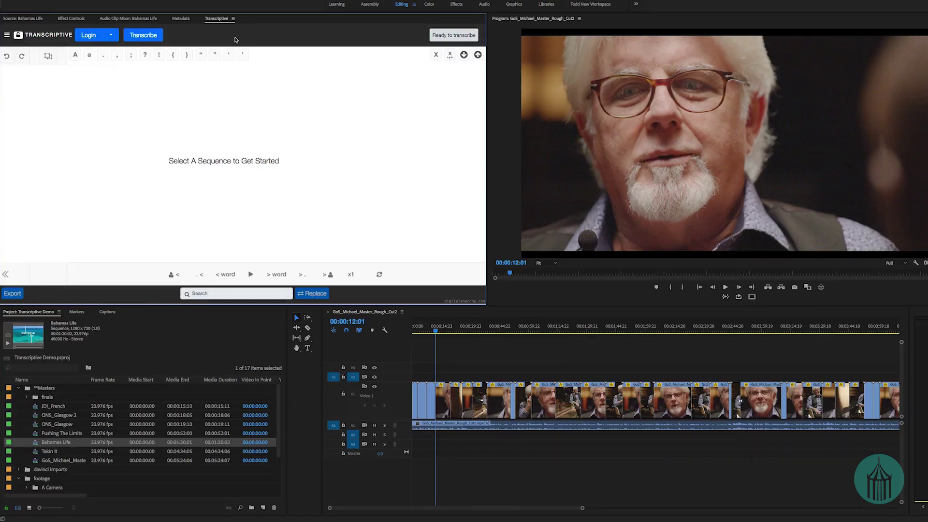
click(109, 34)
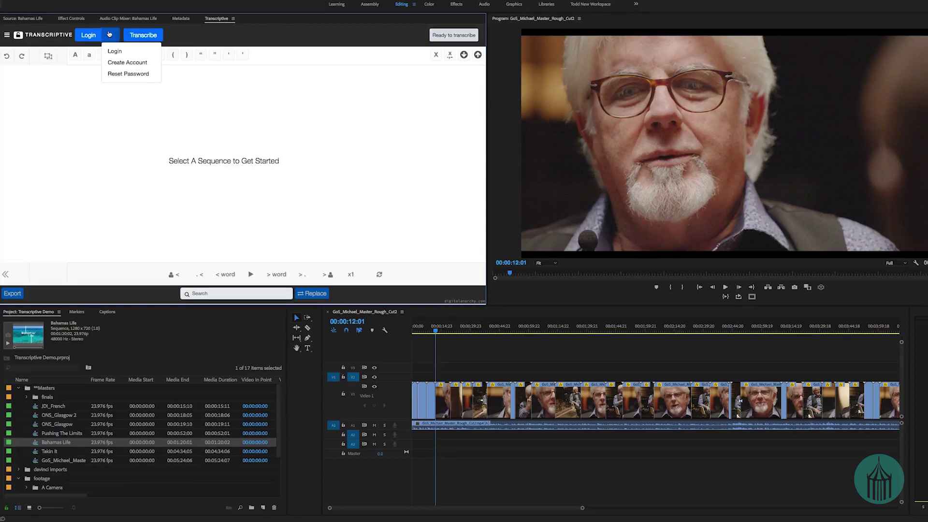
click(115, 51)
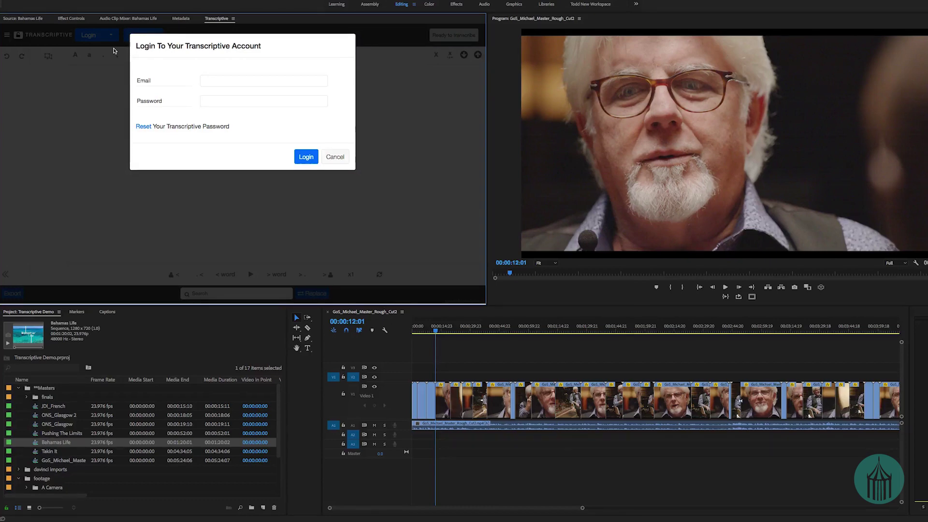
click(110, 38)
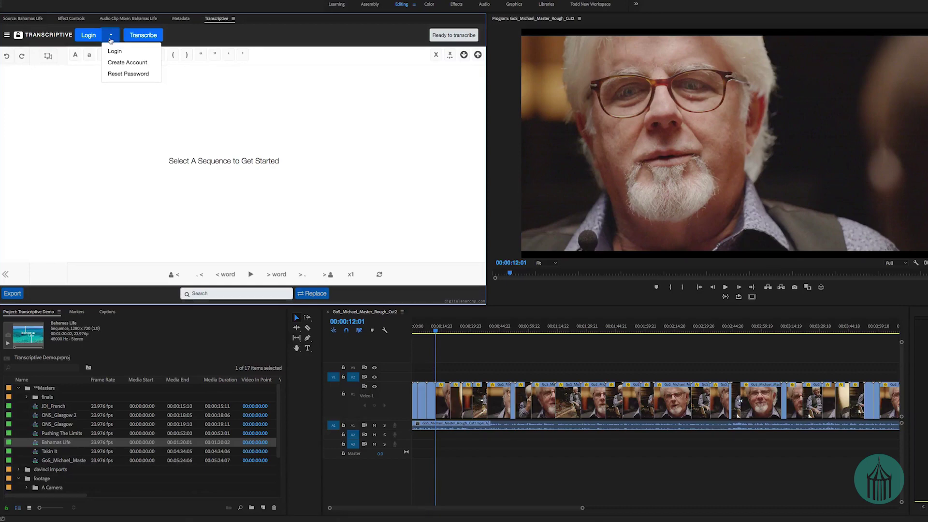
click(125, 63)
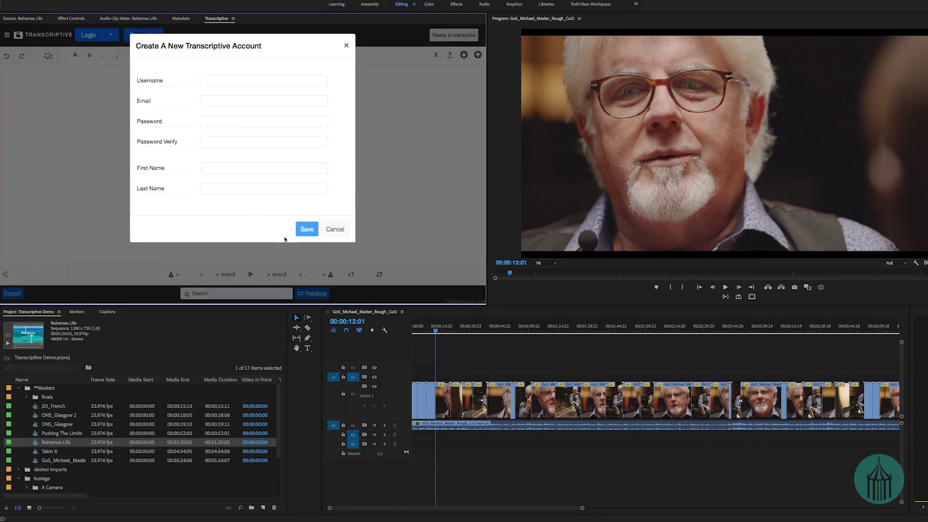
click(307, 229)
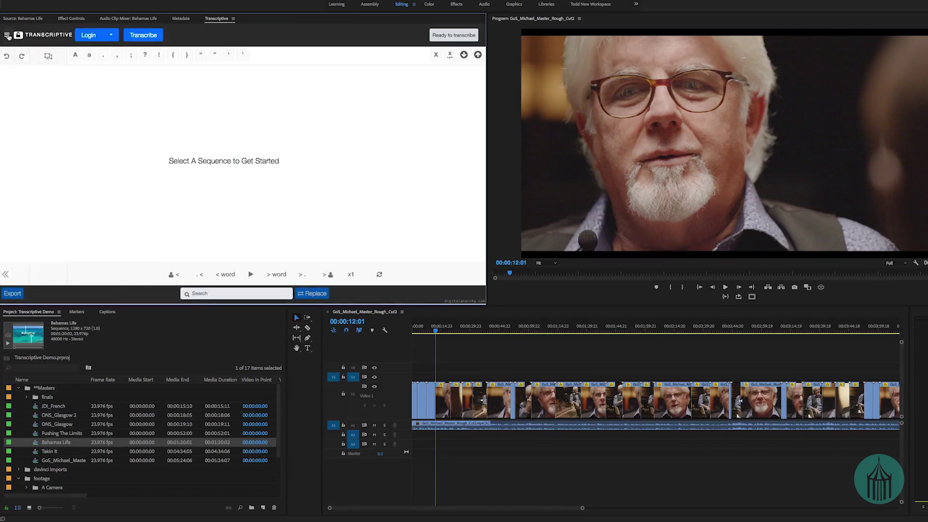
click(7, 36)
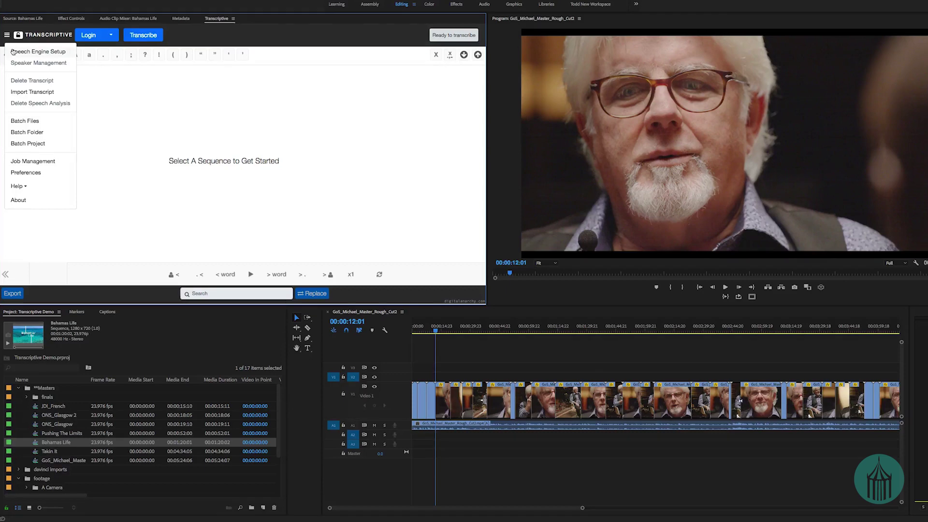
Step: Open Speech Engine Setup, check the Watson tab, and select the User ID on the Speechmatics dashboard
click(38, 52)
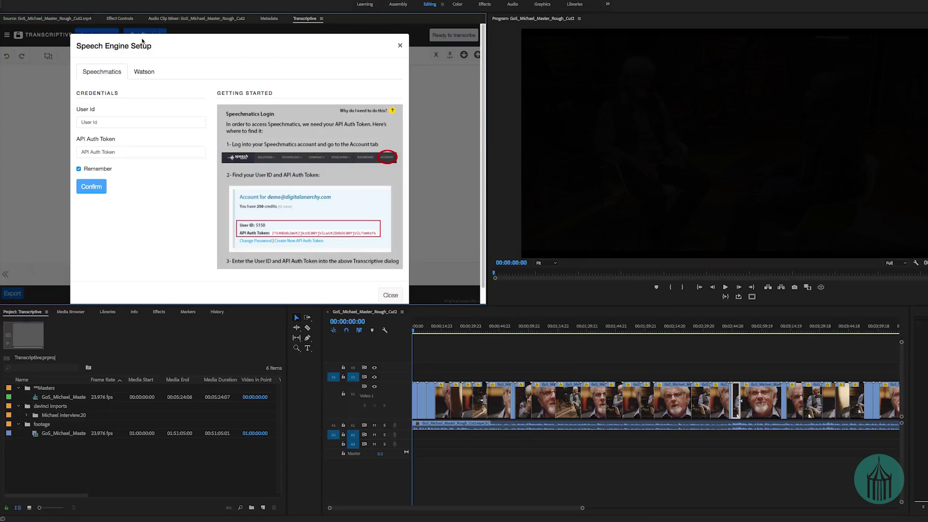
click(147, 72)
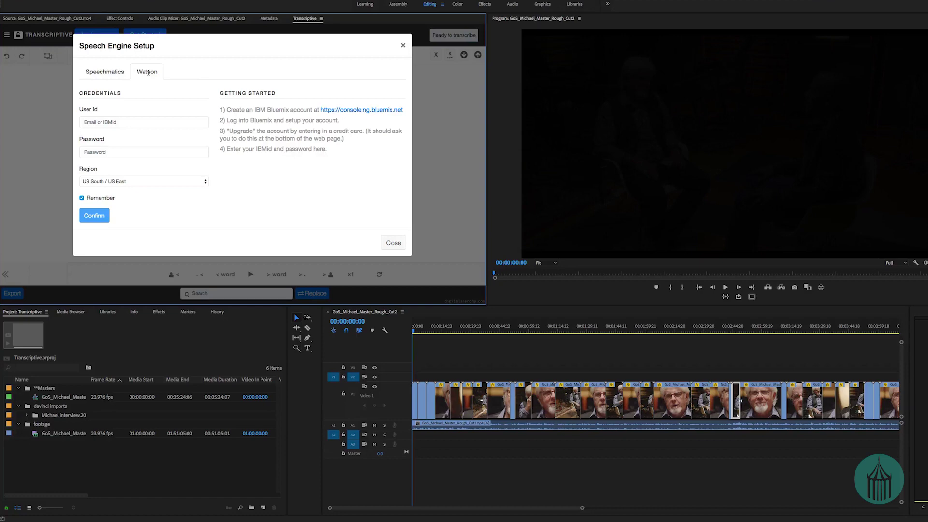
click(104, 71)
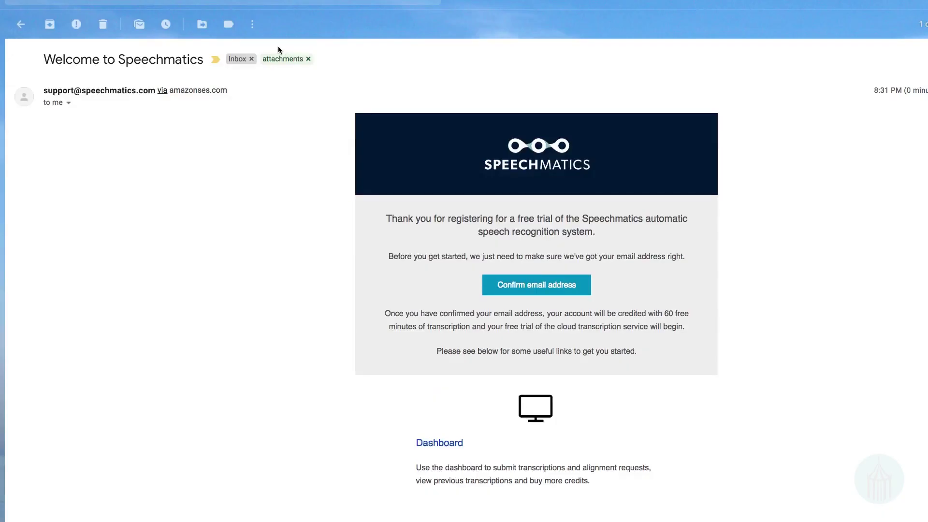
click(552, 292)
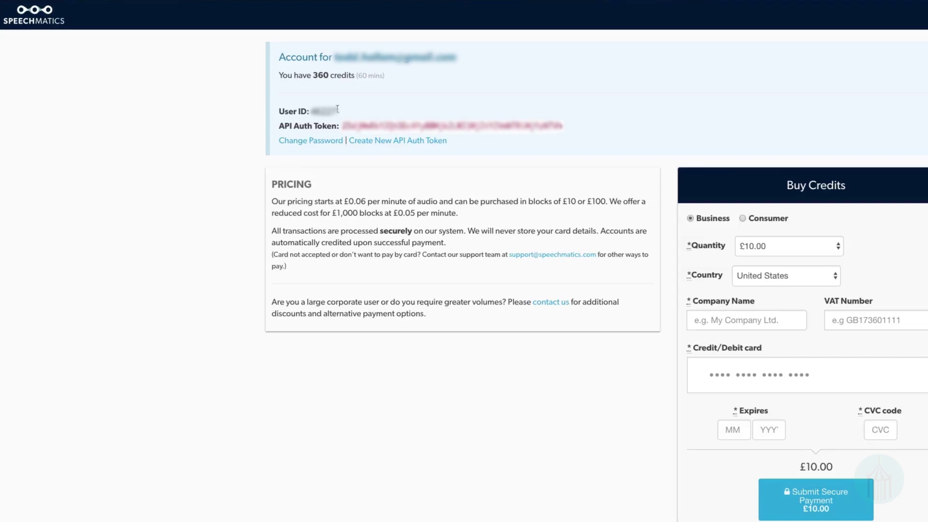
drag(337, 109, 310, 111)
Step: Paste the Speechmatics User ID and API Auth Token into Speech Engine Setup
click(257, 291)
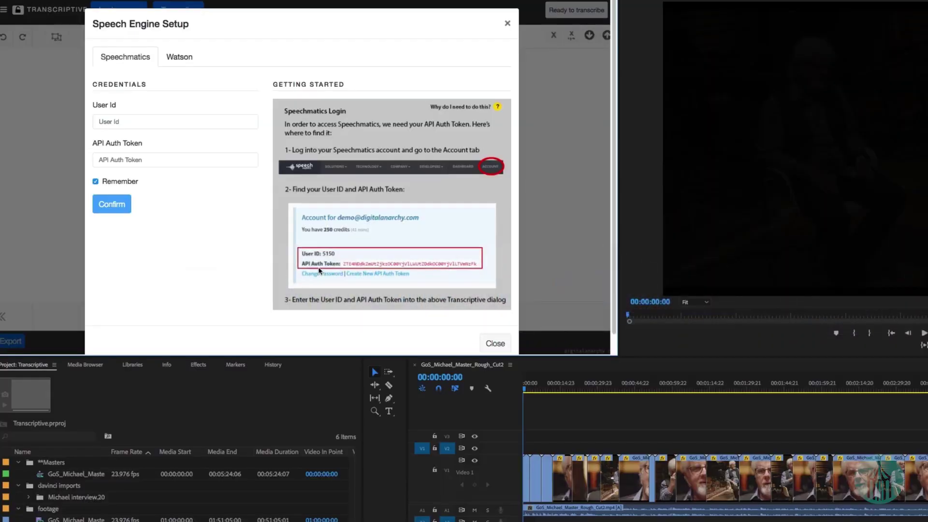
click(152, 123)
key(super+v)
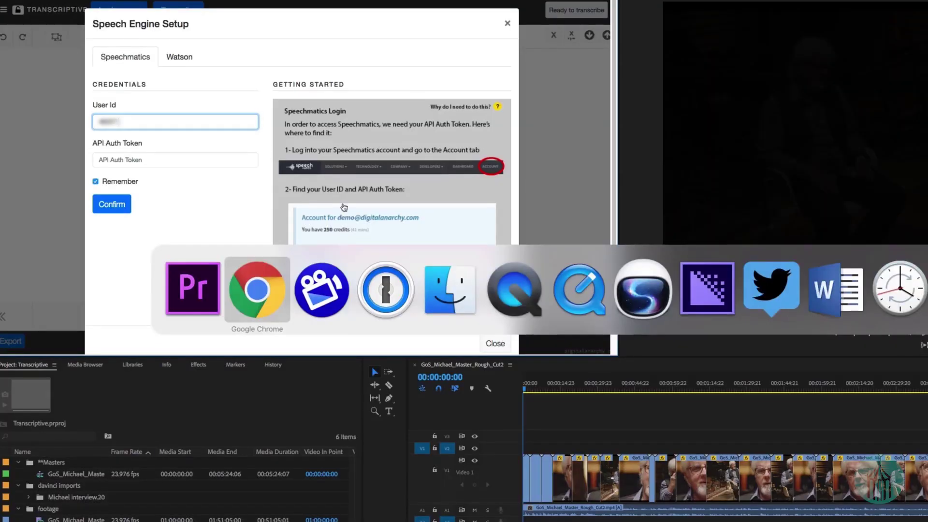
key(super+Tab)
mouse_move(561, 126)
mouse_down()
mouse_move(343, 127)
mouse_move(632, 140)
mouse_move(574, 126)
mouse_up()
key(super+Tab)
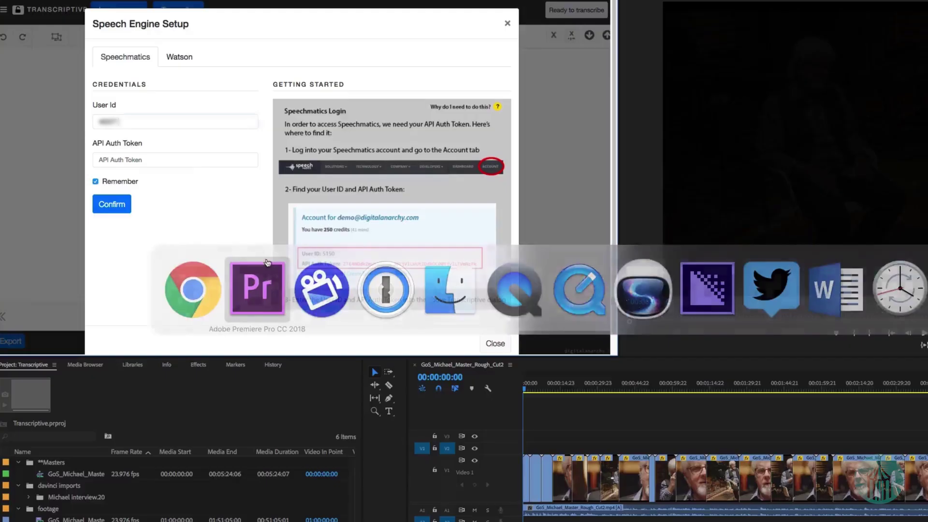
click(164, 162)
key(super+v)
Step: Confirm the Speechmatics credentials, then follow the Watson tab's IBM Cloud link
click(113, 205)
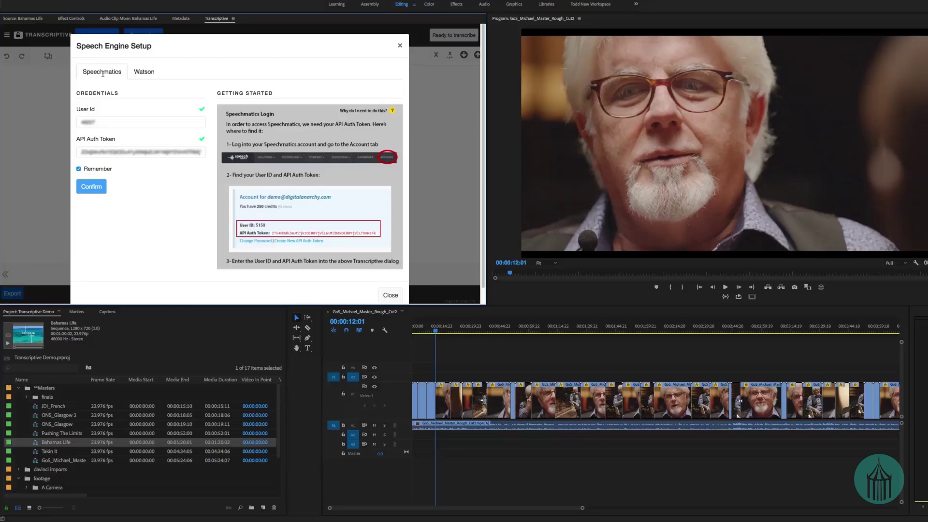
click(140, 72)
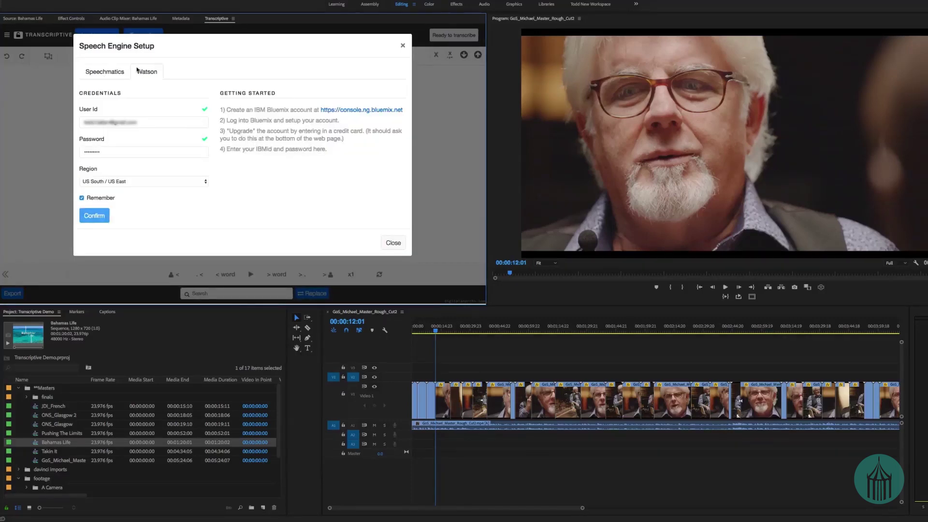
click(366, 112)
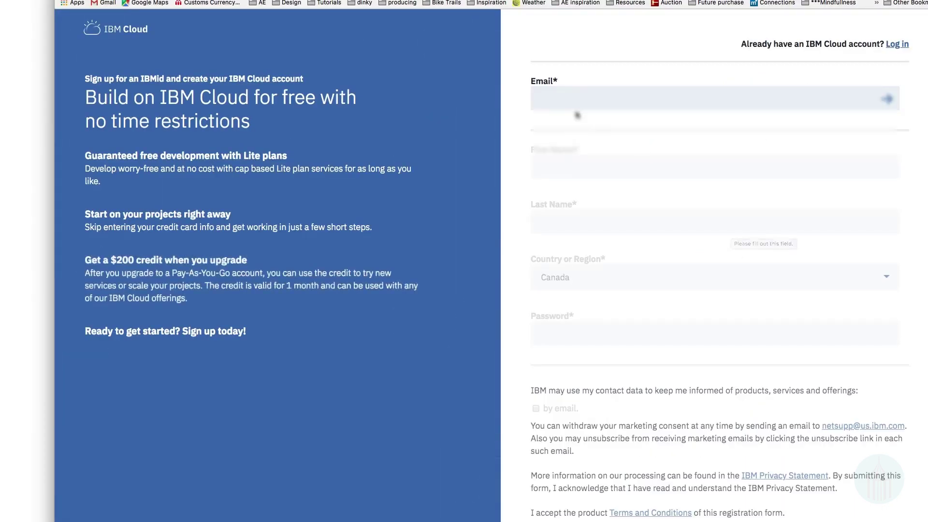
Step: Create a free IBM Cloud account with autofilled details and a new password
click(576, 115)
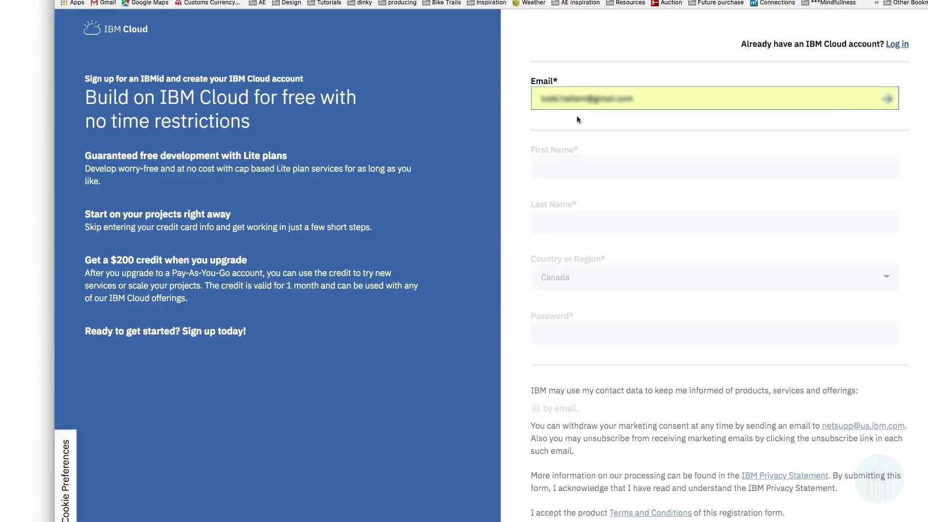
click(566, 169)
click(566, 191)
click(594, 333)
text(********)
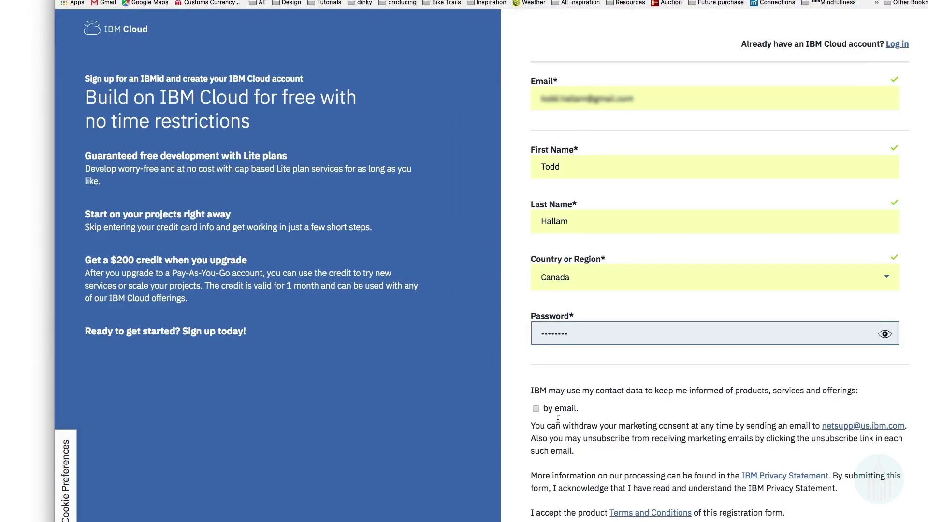
drag(595, 336, 499, 333)
text(*********)
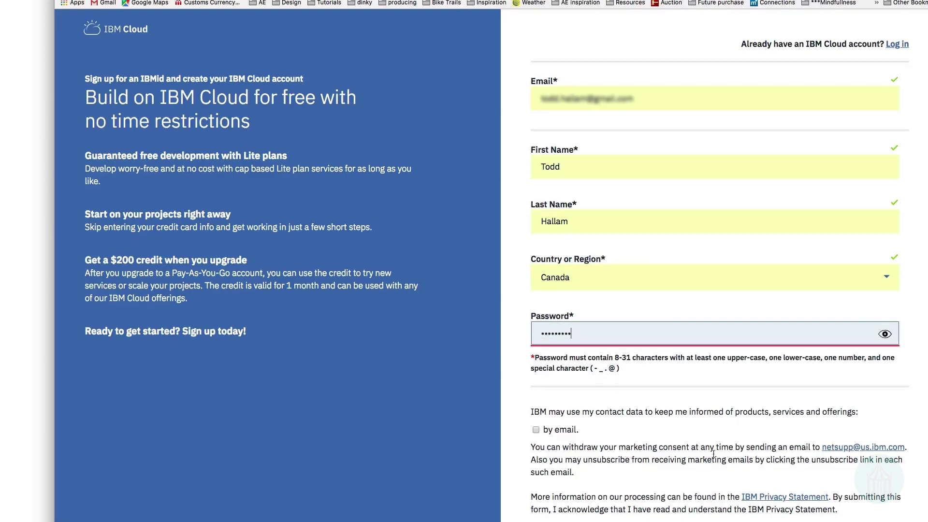
scroll(499, 333, down, 2)
key(Return)
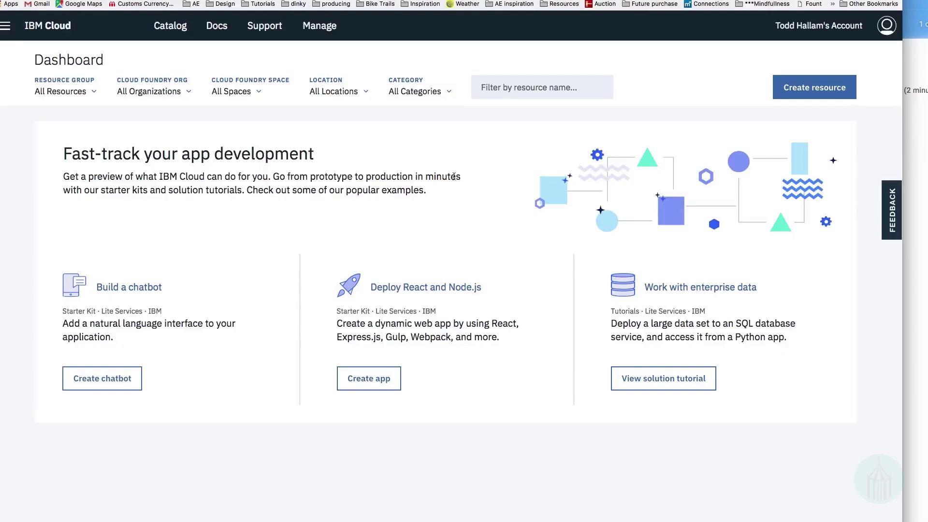
Step: Start the Pay-As-You-Go upgrade with company billing address and company name SideshowFX
click(887, 25)
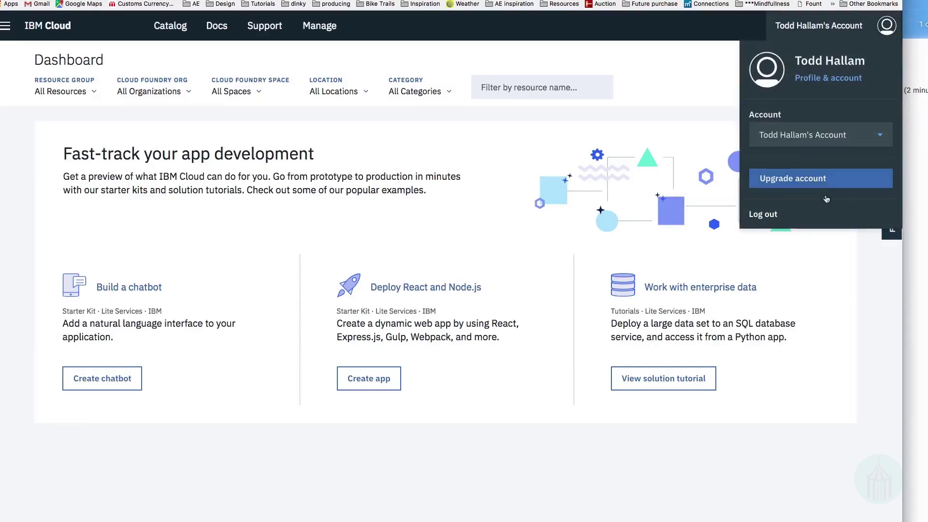
click(820, 178)
click(396, 128)
click(459, 251)
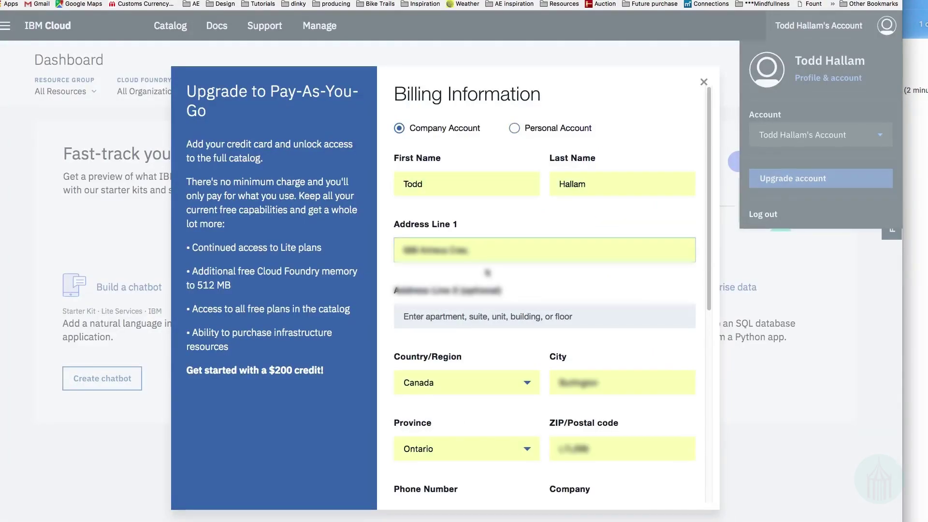
scroll(508, 435, down, 2)
click(580, 437)
text(SideshowFX)
scroll(580, 393, down, 4)
Step: Fill in the saved credit card and its security code, then submit the upgrade
click(532, 341)
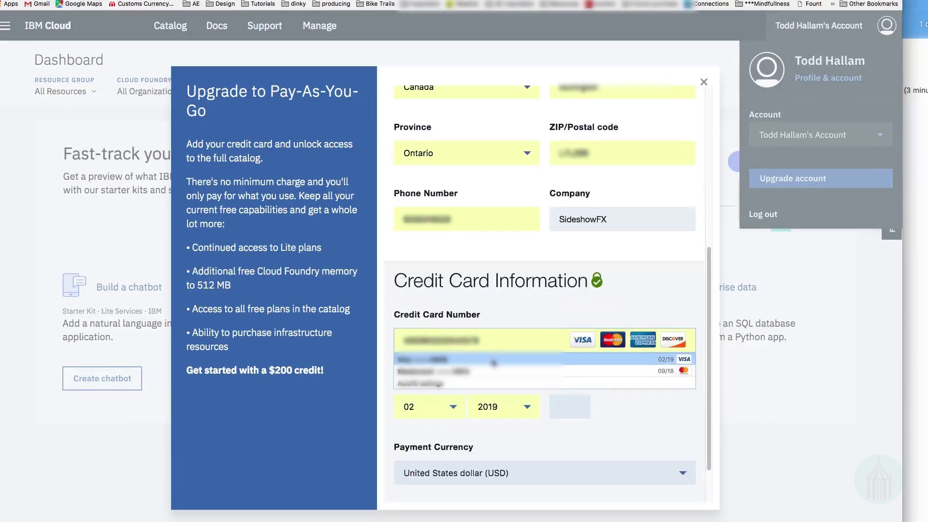
click(556, 370)
click(584, 406)
text(123)
scroll(572, 423, down, 2)
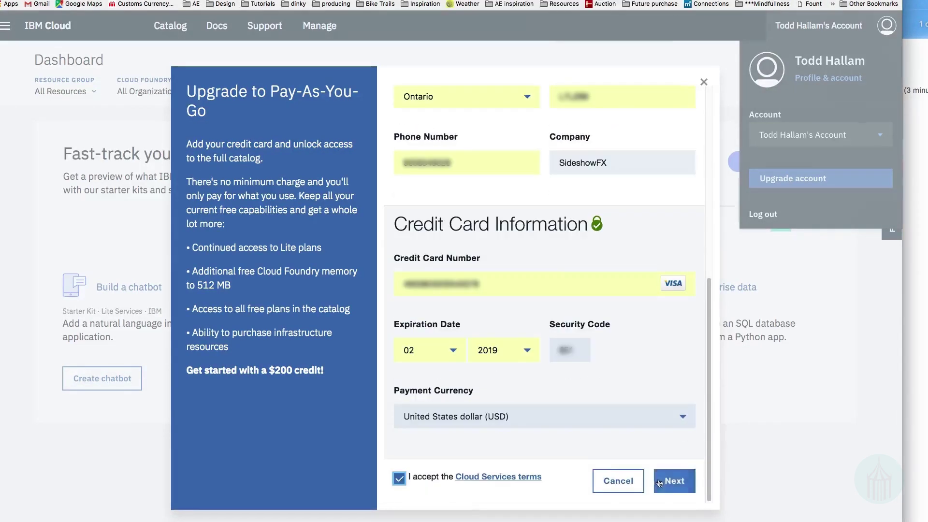
key(Return)
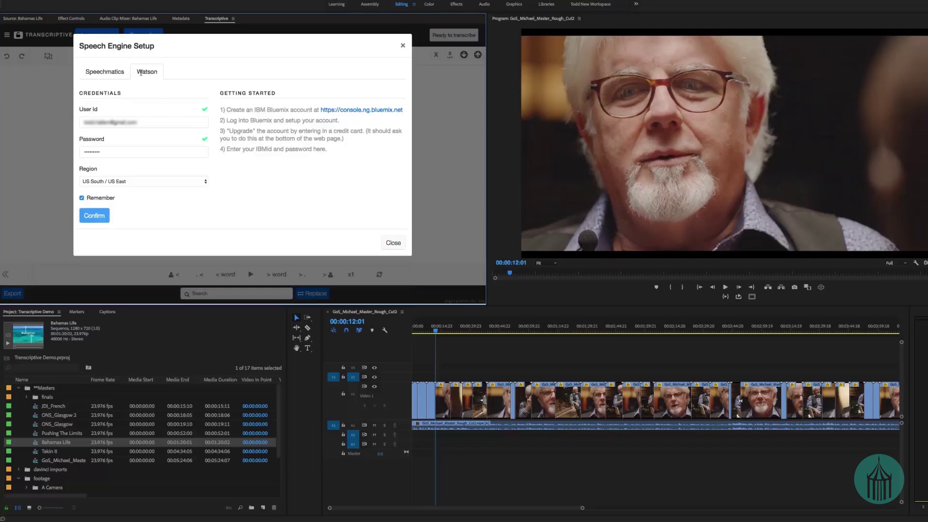
Step: Close Speech Engine Setup and move the sequence time to 00:00:15:03
click(393, 243)
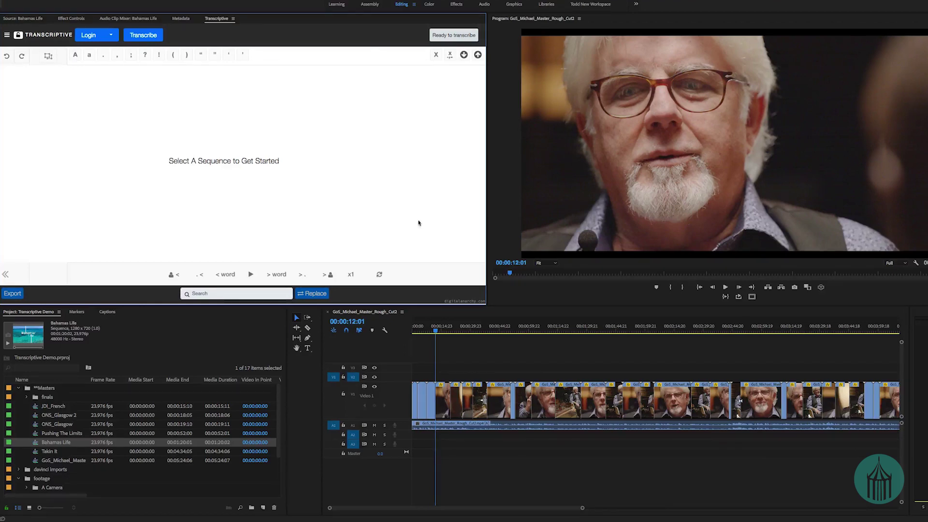
mouse_move(439, 332)
mouse_down()
mouse_move(621, 341)
mouse_move(442, 333)
mouse_up()
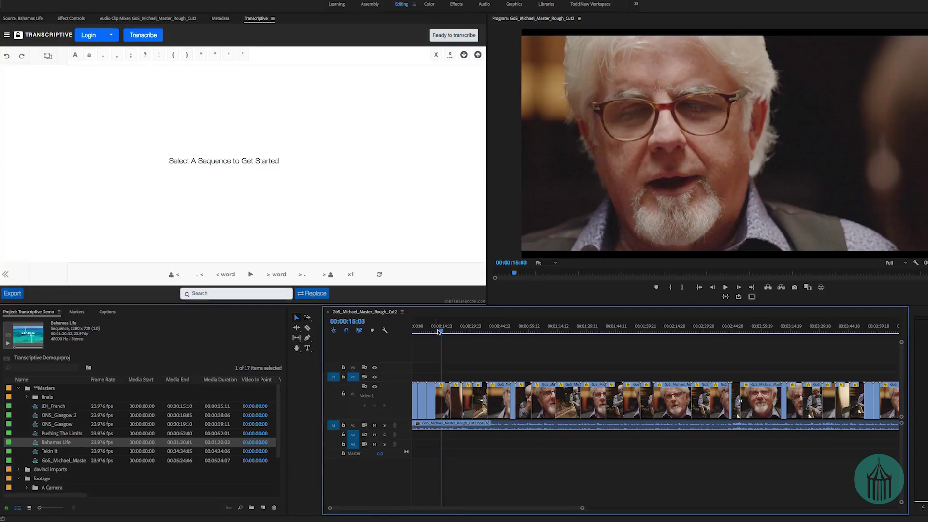
click(167, 84)
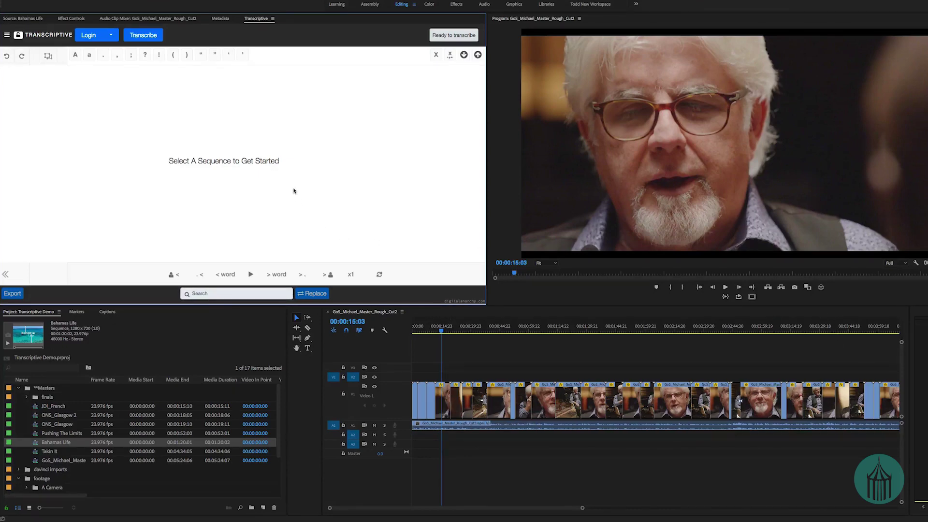
click(145, 35)
Step: Transcribe GoS_Michael_Master_Rough_Cut2 with Speechmatics for up to 2 speakers
click(151, 32)
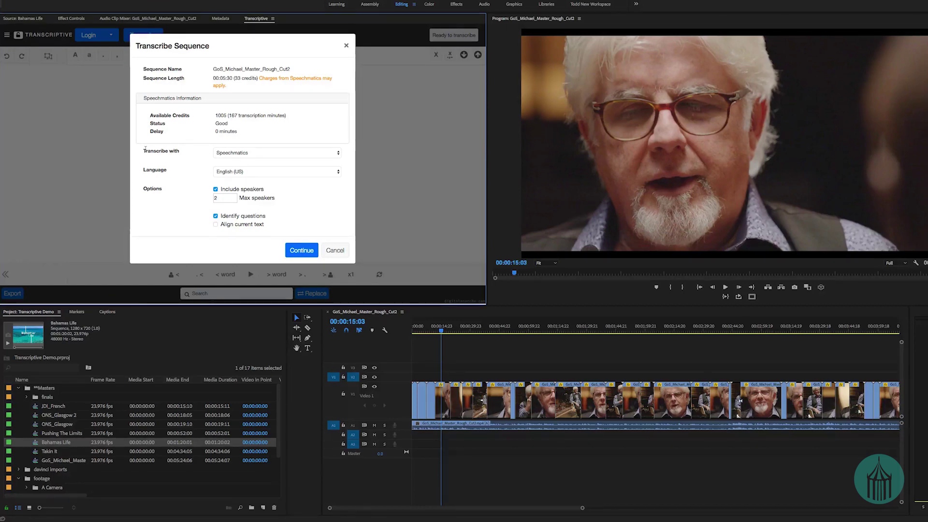
click(257, 154)
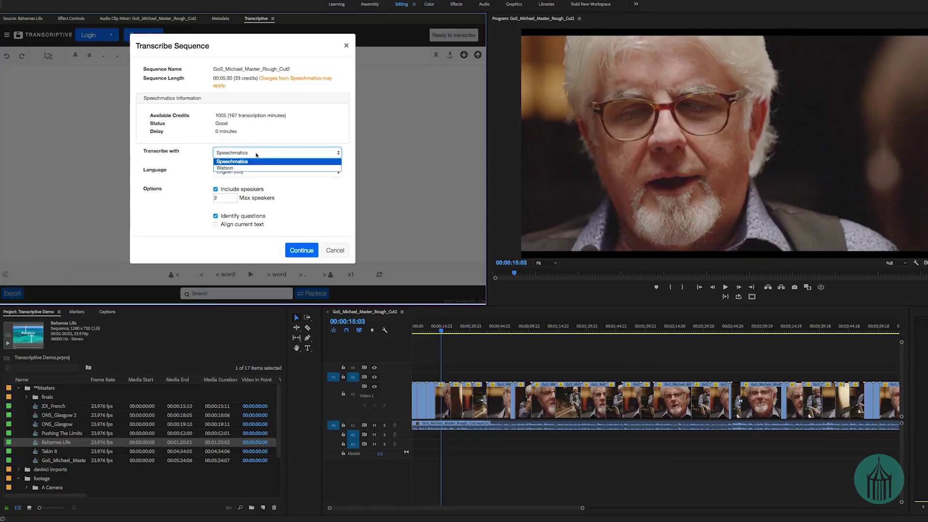
click(330, 125)
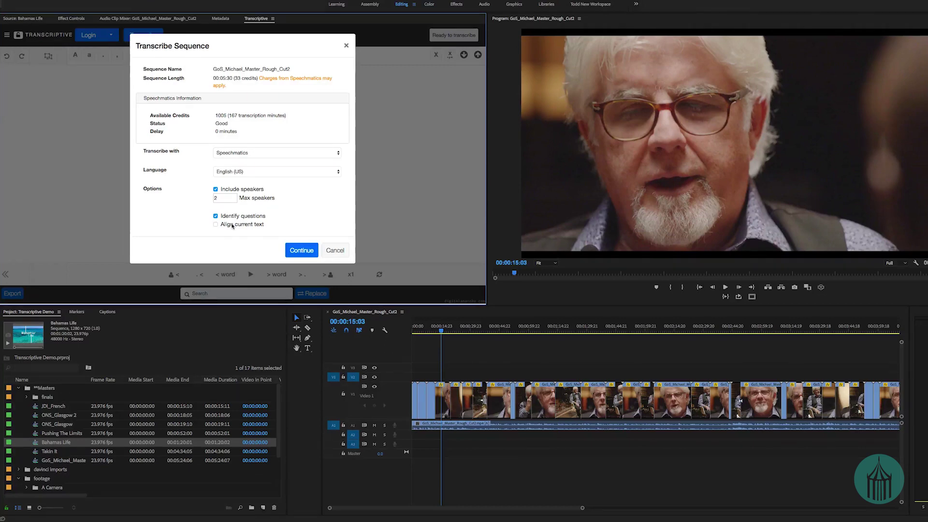
click(301, 250)
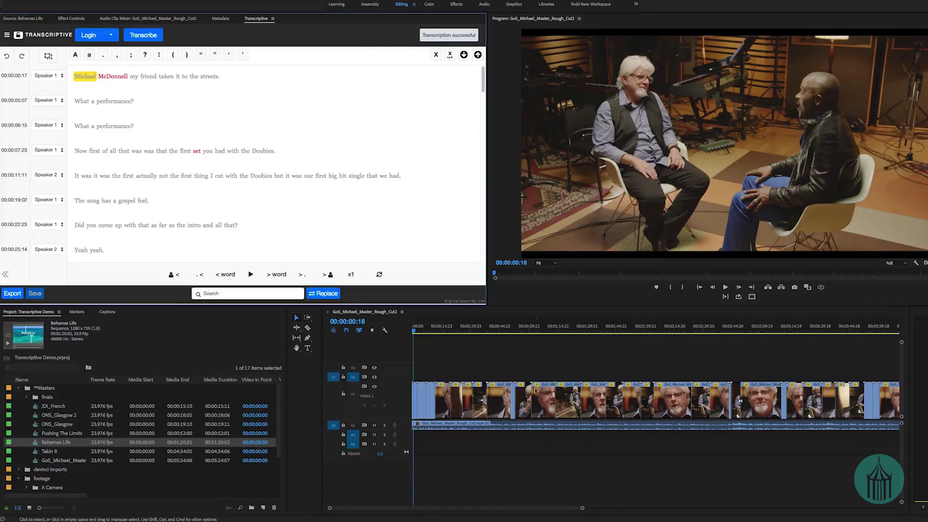
Step: Preview playback, then jump the playhead to the word McDonnell at 00:00:01:04
click(251, 276)
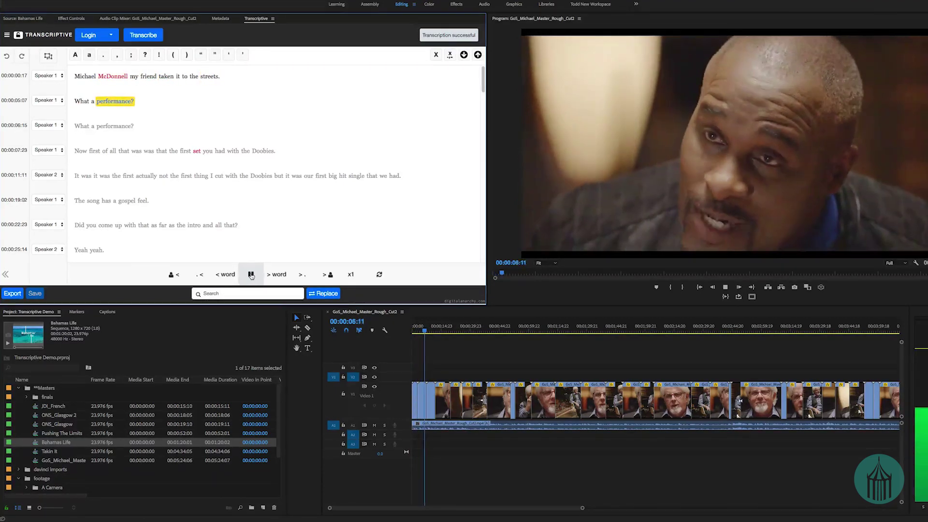
click(251, 276)
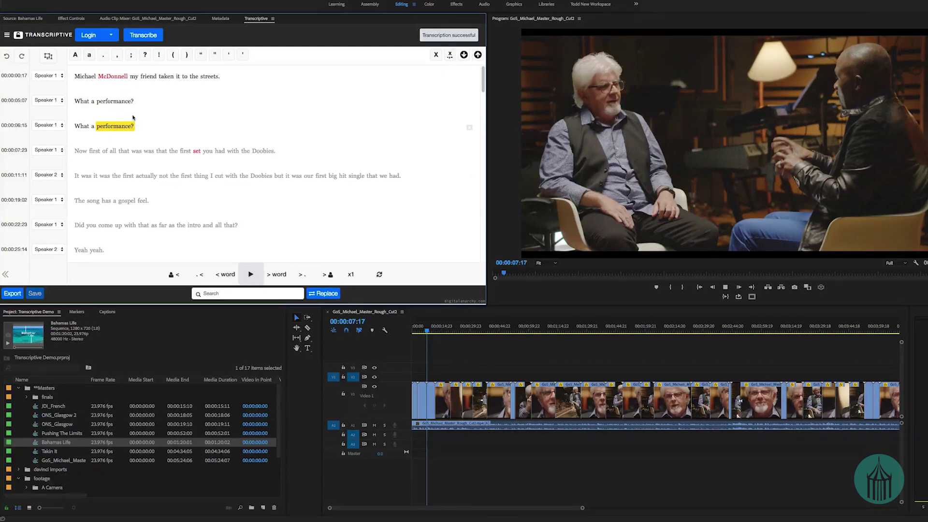
click(92, 80)
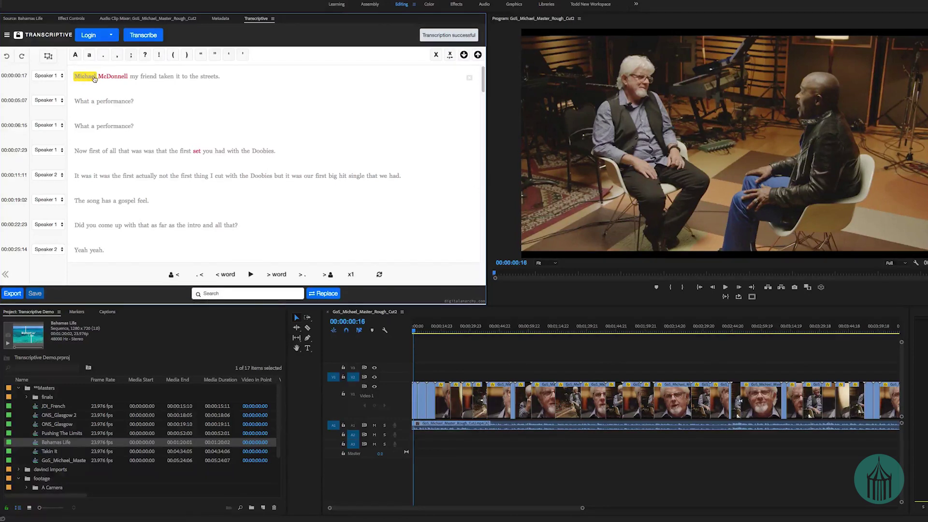
click(116, 77)
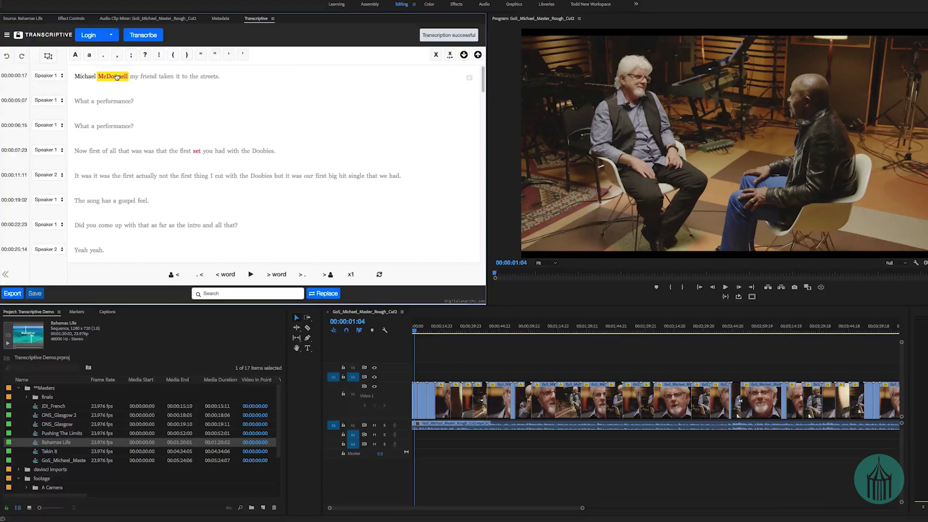
Step: Correct McDonnell to McDonald in the opening transcript line
double_click(117, 77)
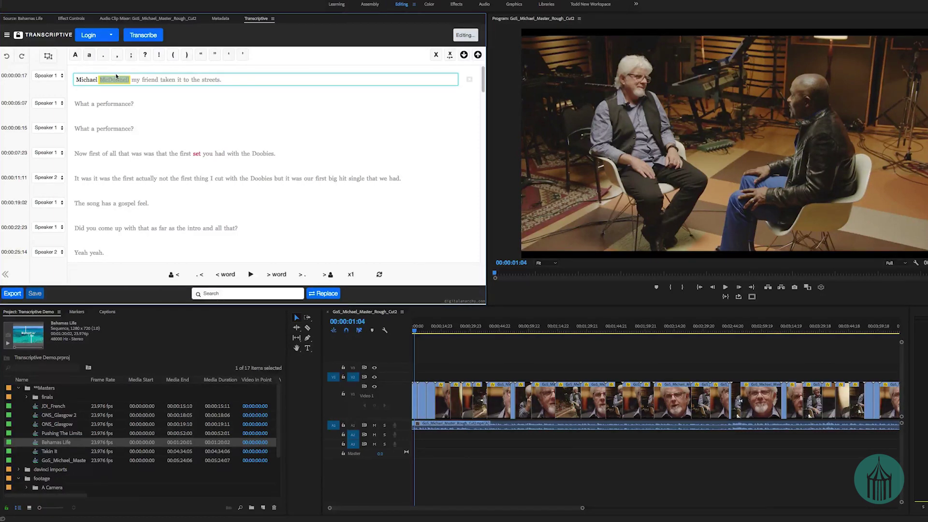
text(McD)
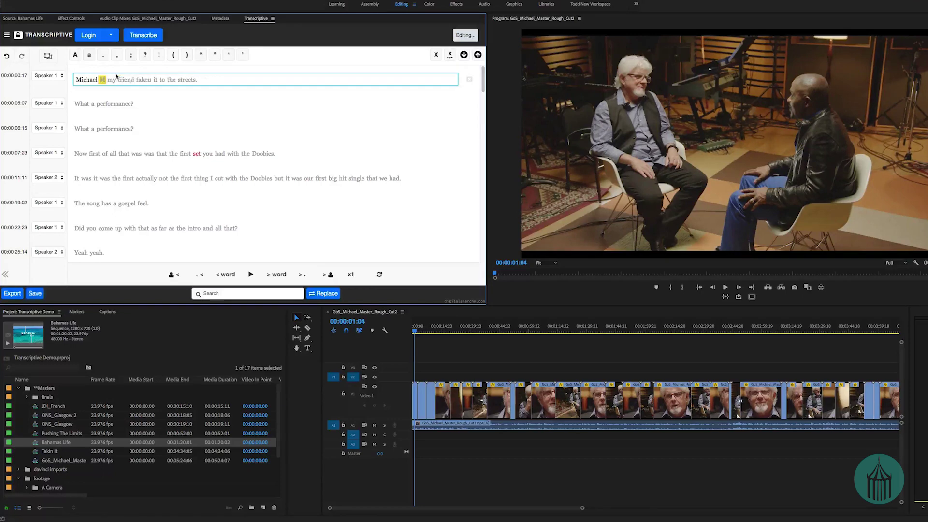
text(o)
key(BackSpace)
key(BackSpace)
text(onald)
key(Return)
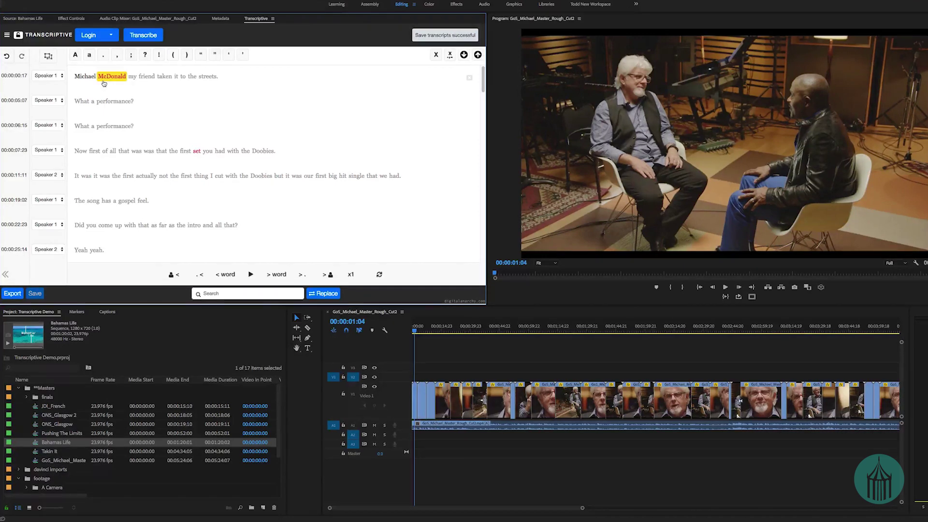
Step: End the name with a period and capitalise 'My'
text(.)
key(Right)
key(Delete)
text(M)
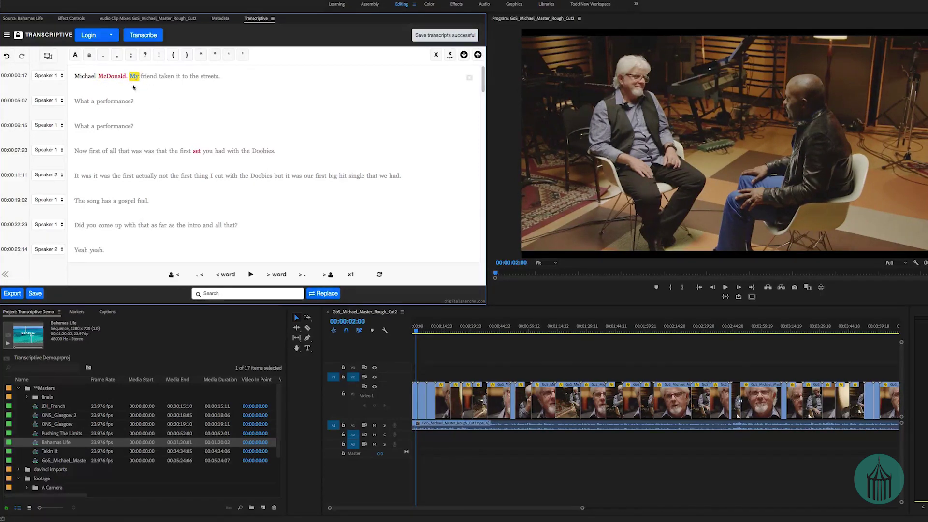
Step: Save the transcript, then add a period after 'friend' following a playback check
key(ctrl+s)
key(space)
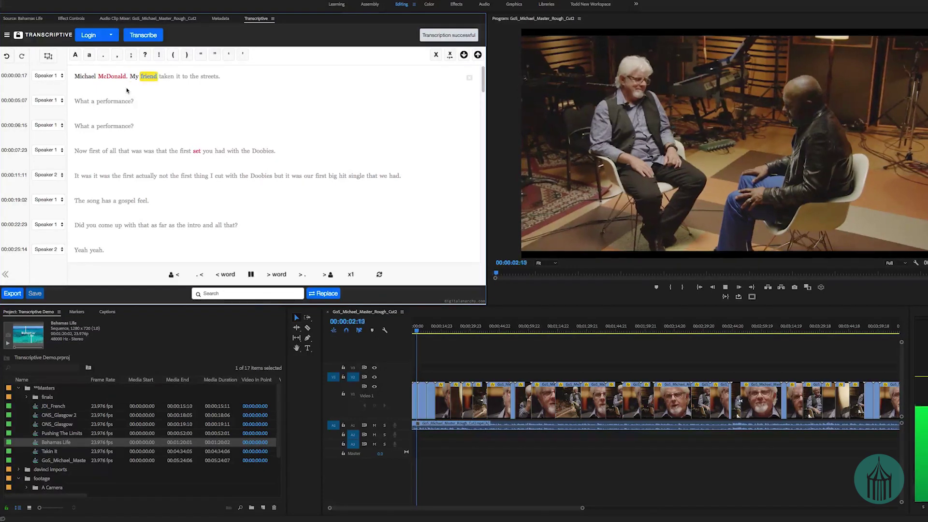
key(space)
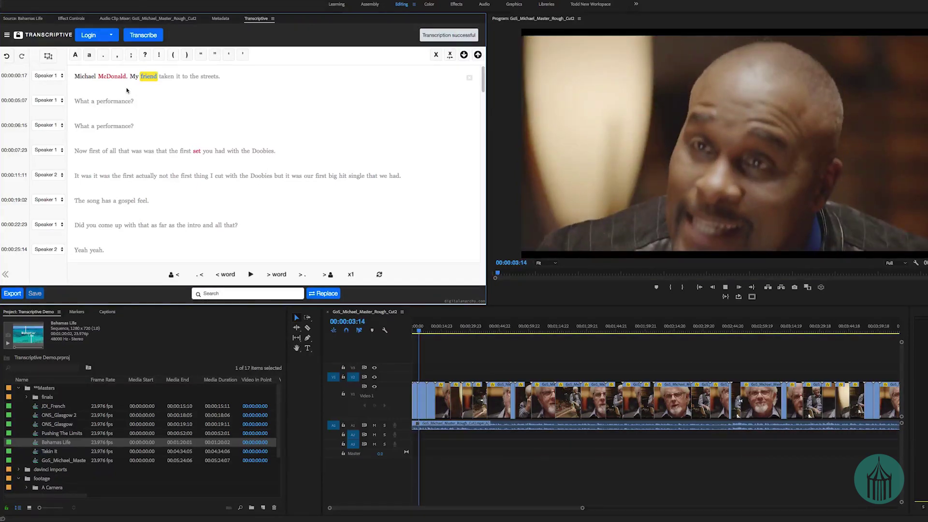
text(. T)
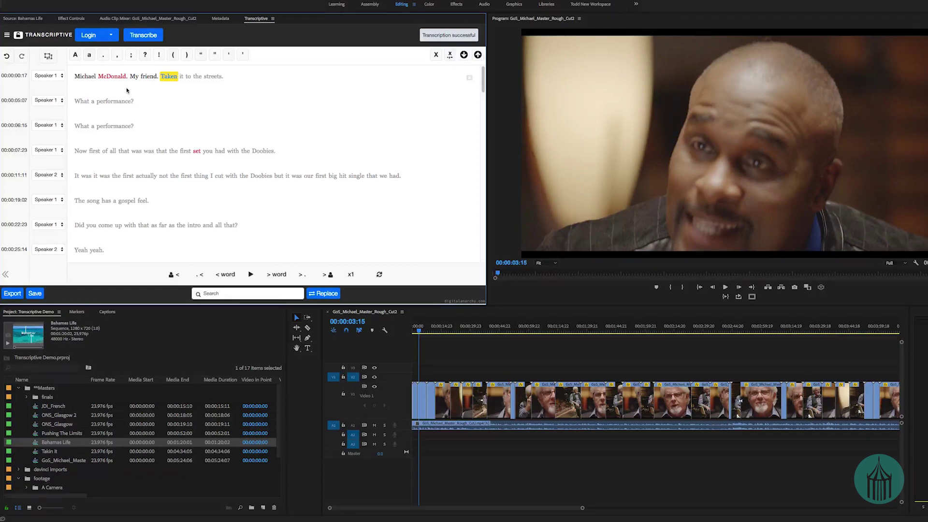
Step: Change 'Taken' to 'Takin' in the first transcript line
click(127, 90)
key(BackSpace)
key(BackSpace)
text(in)
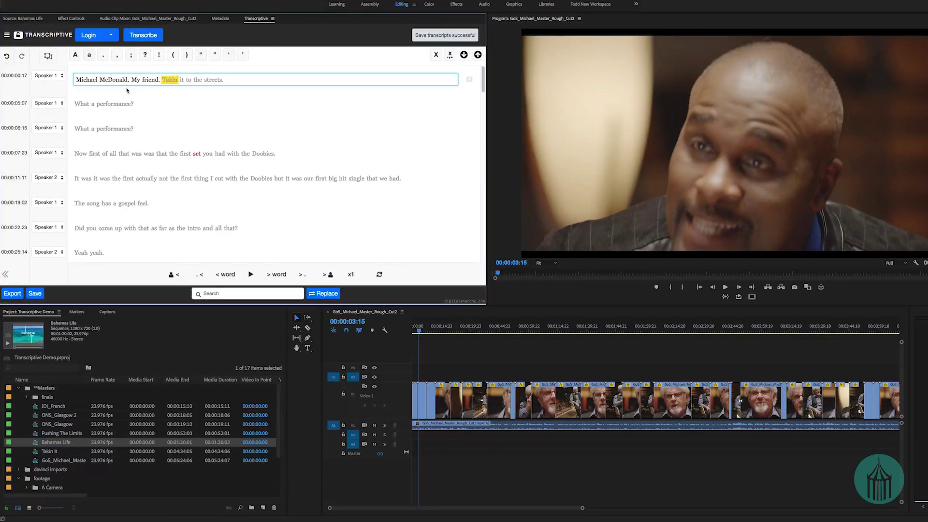
key(Return)
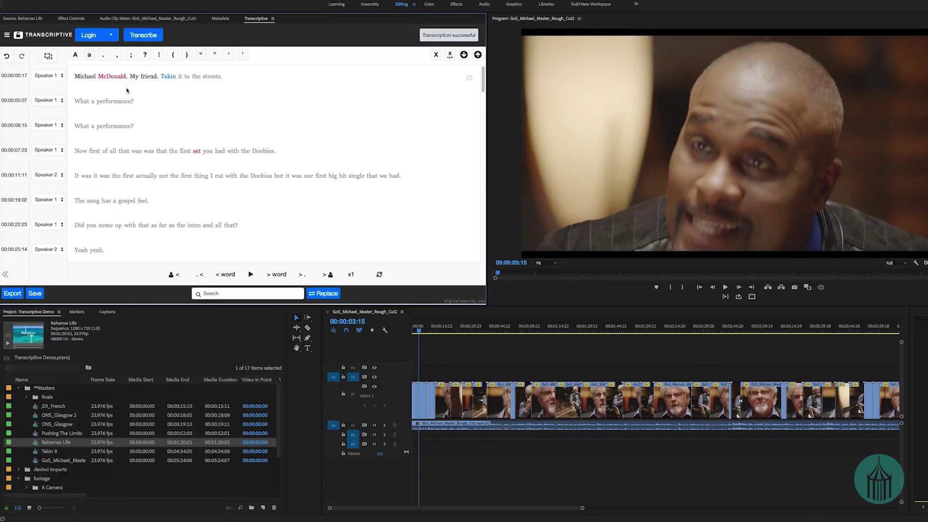
Step: Replace the period after 'with the Doobies' with a question mark
key(space)
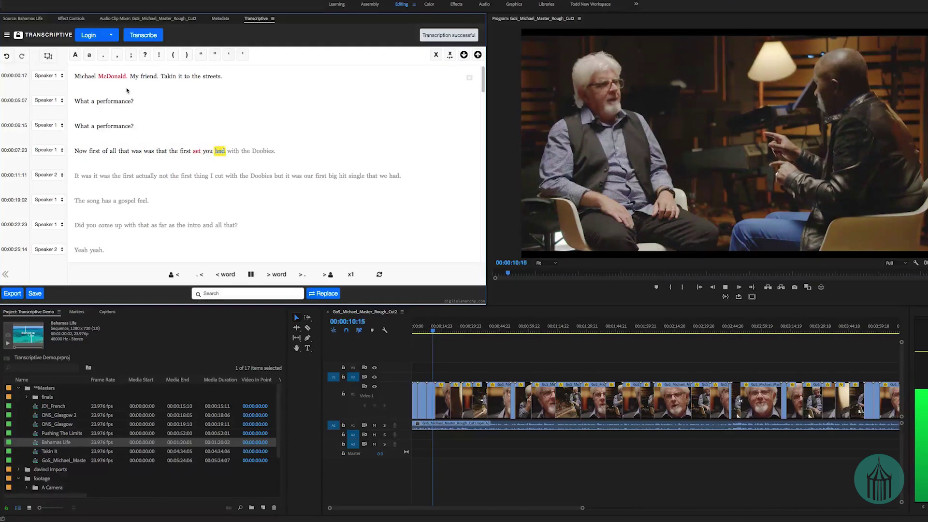
key(space)
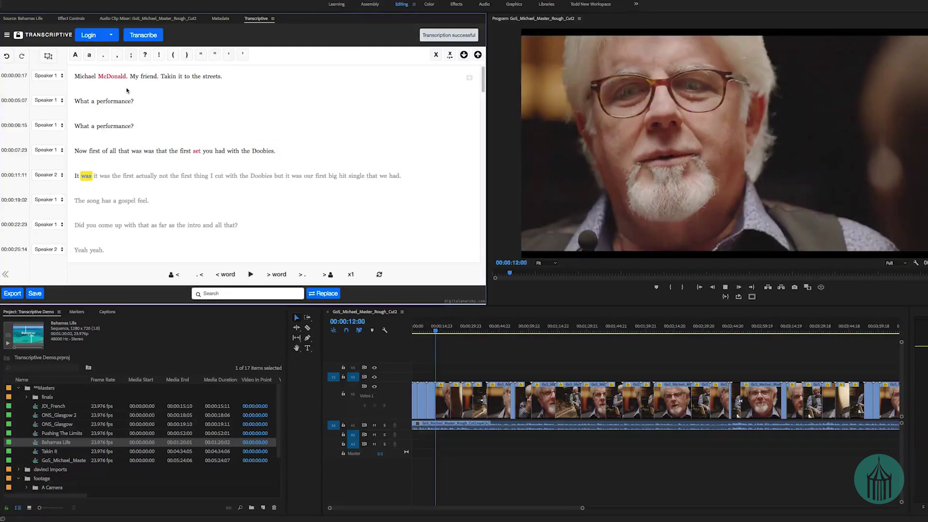
key(Left)
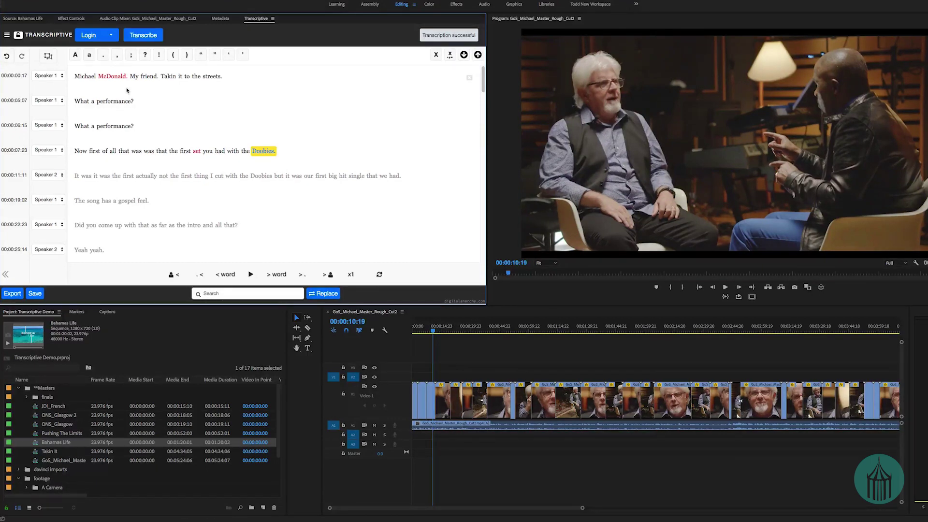
key(BackSpace)
text(?)
Step: Place the cursor on the word 'first' and save the transcript changes
key(ctrl+space)
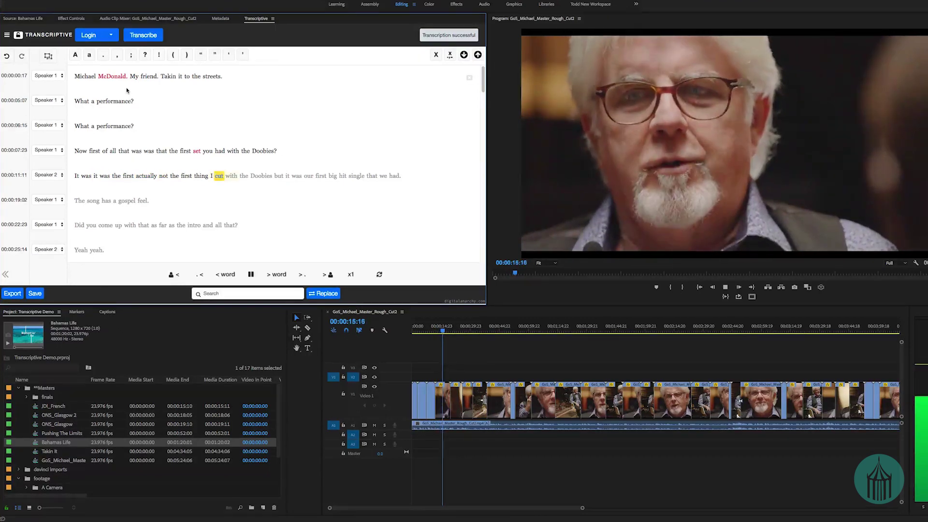
key(ctrl+space)
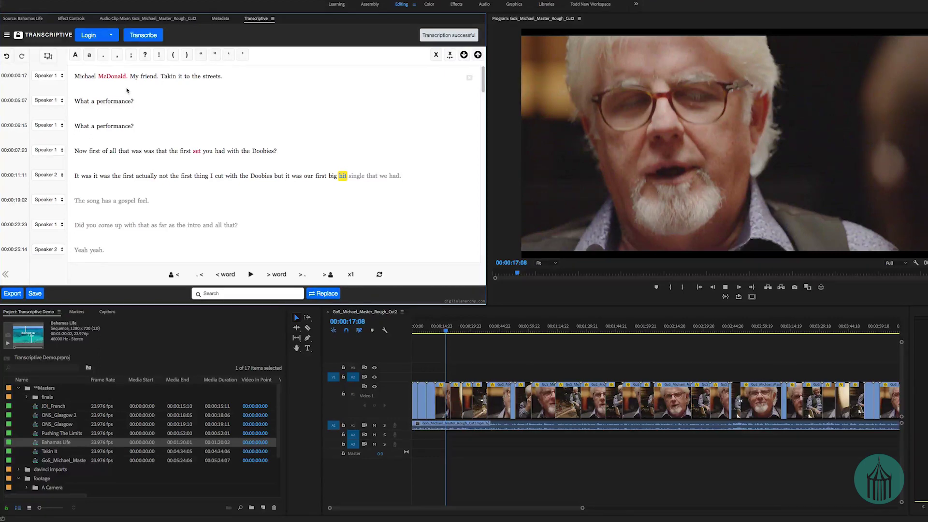
key(ctrl+Left)
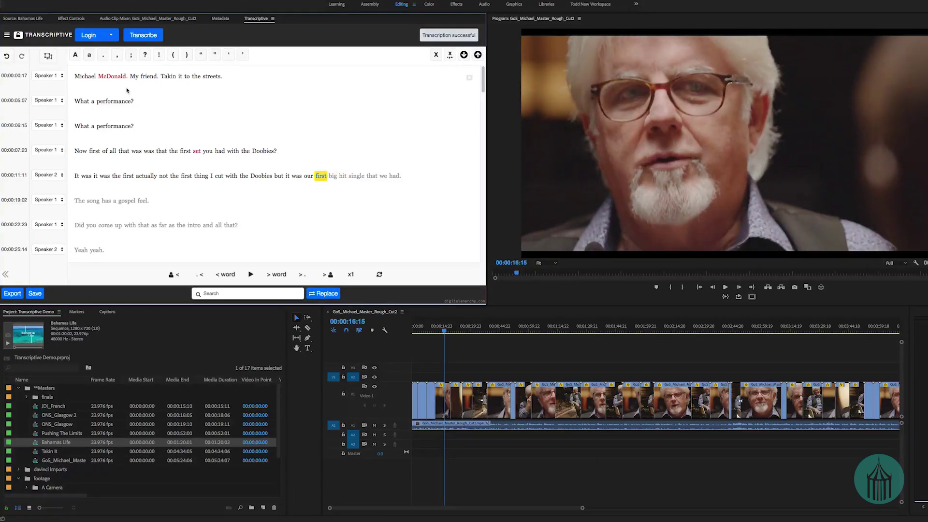
key(ctrl+Left)
key(ctrl+Right)
key(ctrl+s)
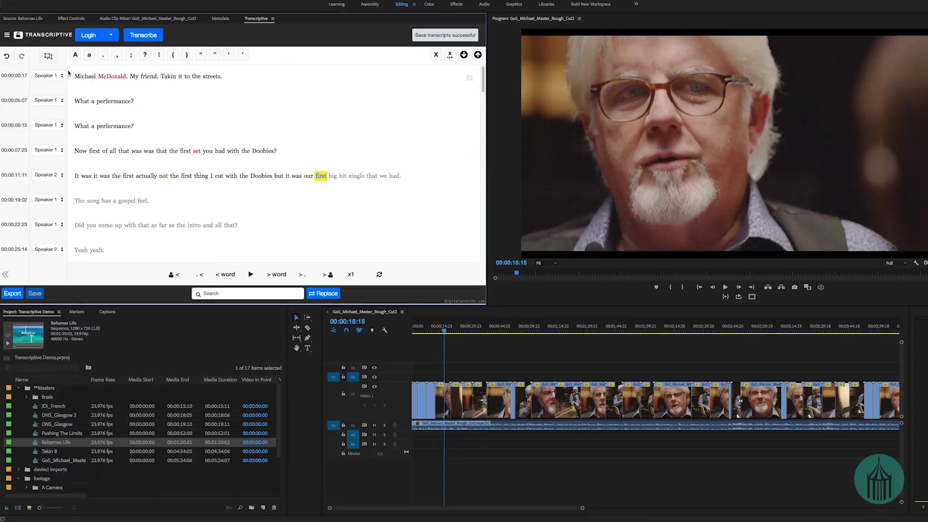
Step: In Speaker Management, rename Speaker 1 to 'Carvin' and Speaker 2 to 'Michael', then save
click(7, 36)
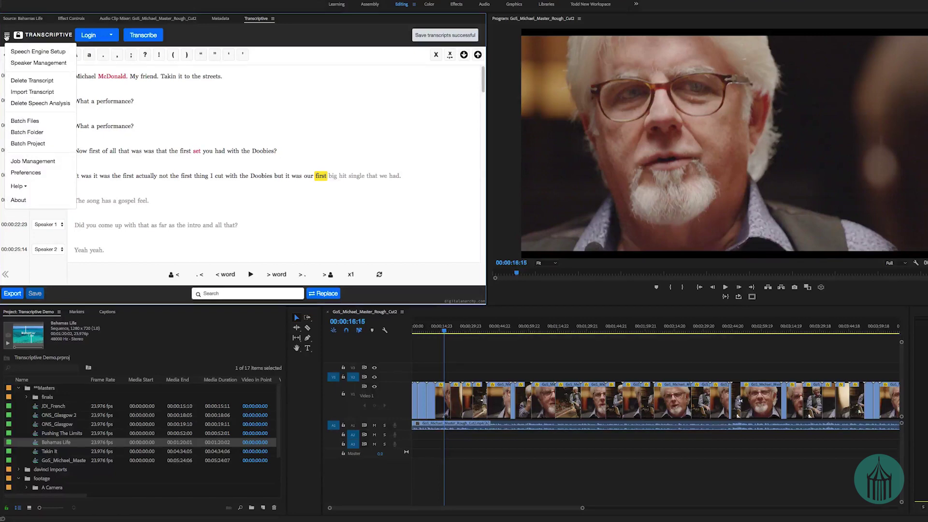
click(16, 62)
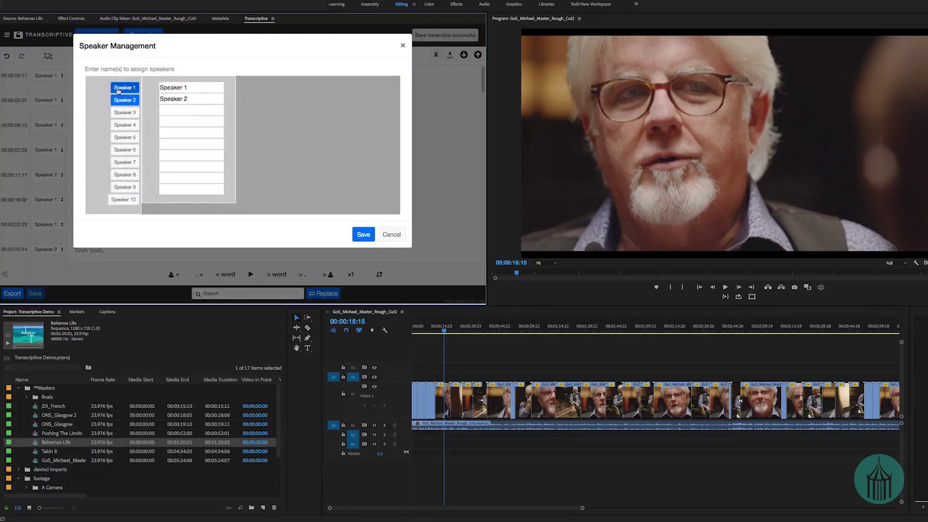
drag(193, 90, 133, 77)
text(Carvin)
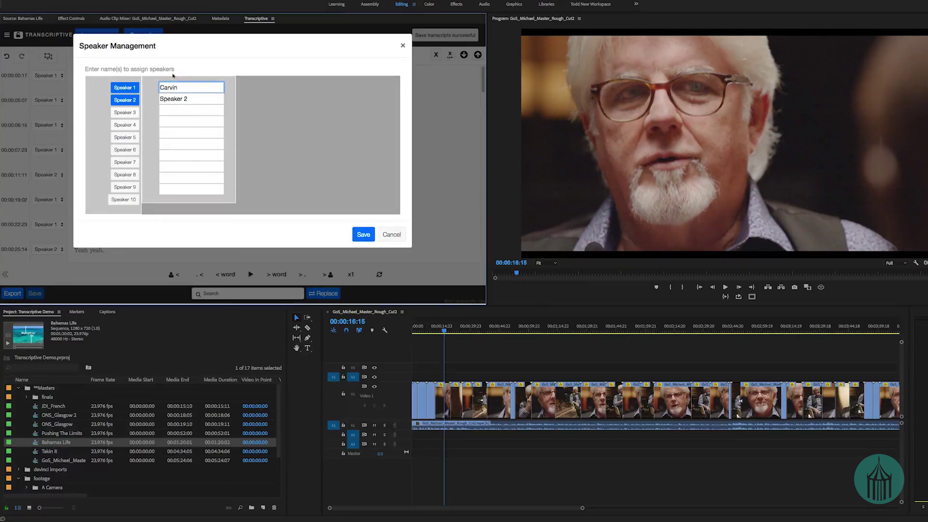
drag(193, 98, 123, 98)
text(Michael)
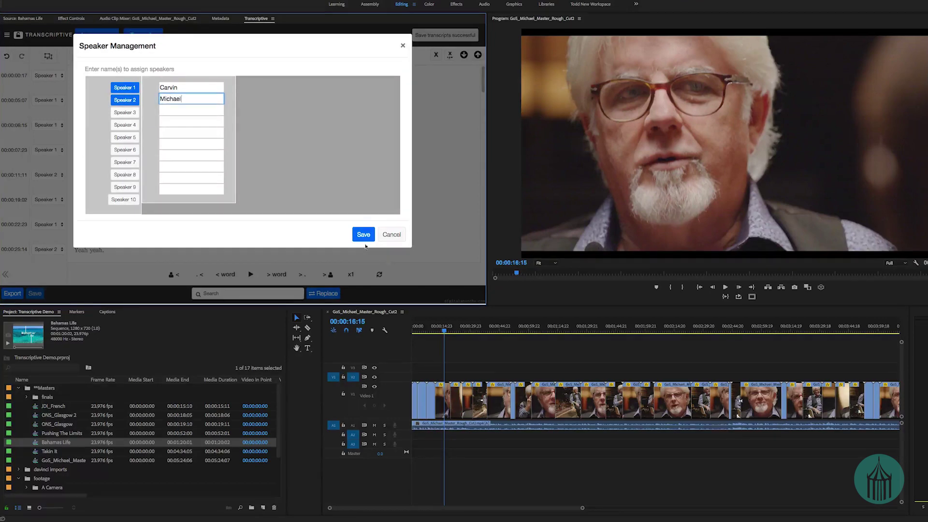
click(363, 235)
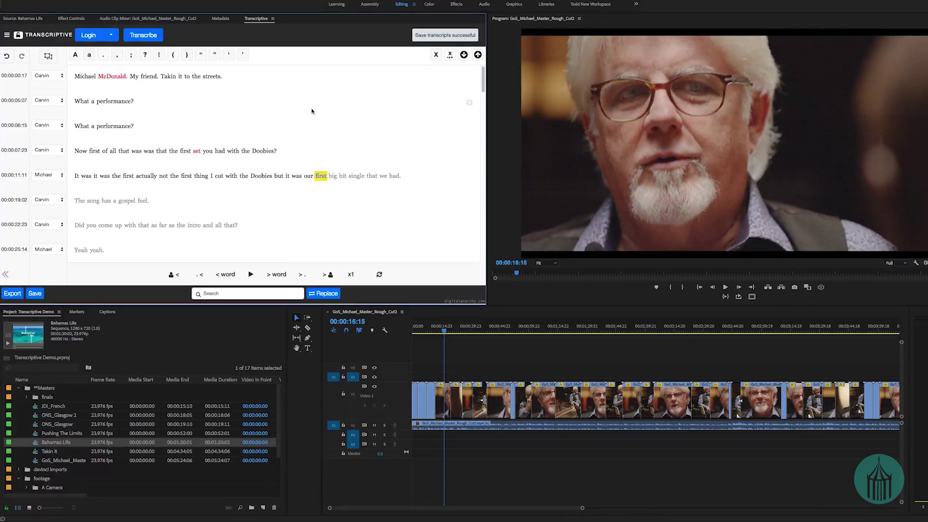
Step: Split the line at 'first' and assign the 'First big hit.' line to Carvin
key(Return)
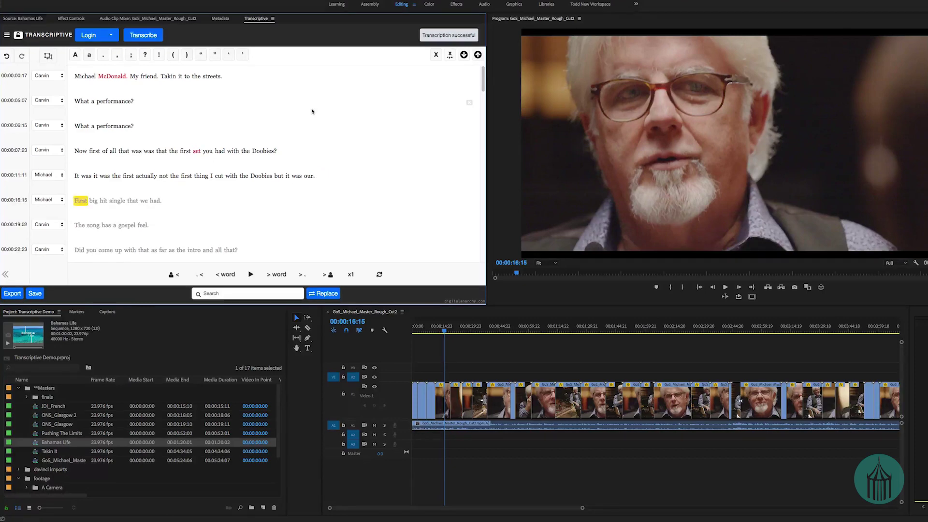
click(56, 203)
click(56, 209)
key(ctrl+space)
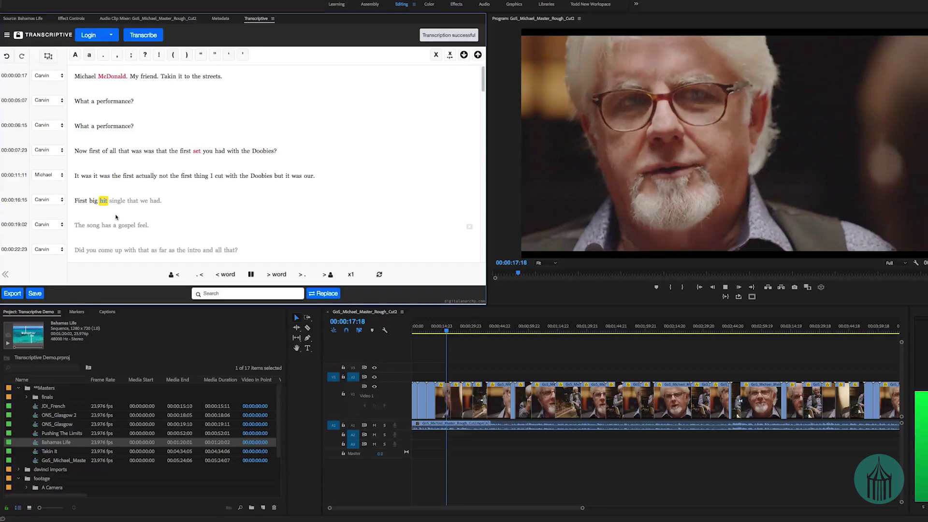
key(ctrl+space)
Step: Split off 'Single that we had.' as its own line, assign it to Michael, and replay
click(120, 201)
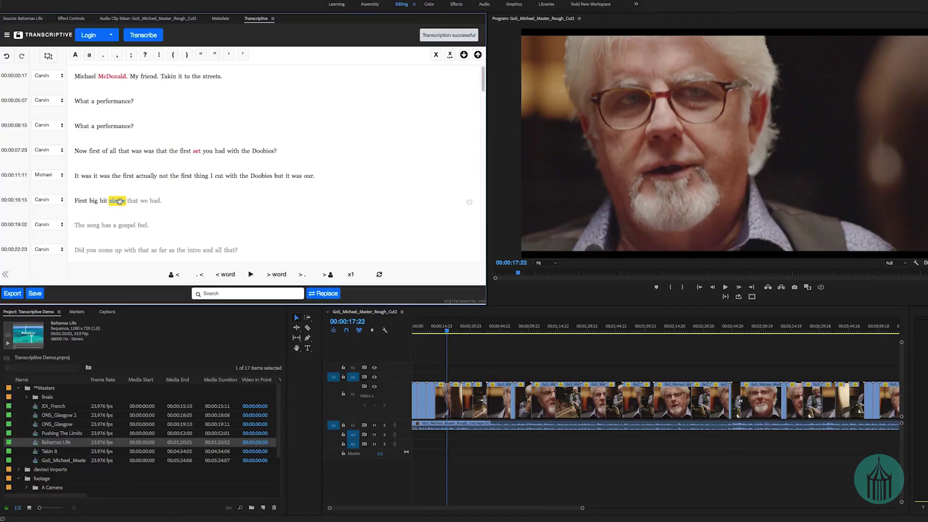
key(Return)
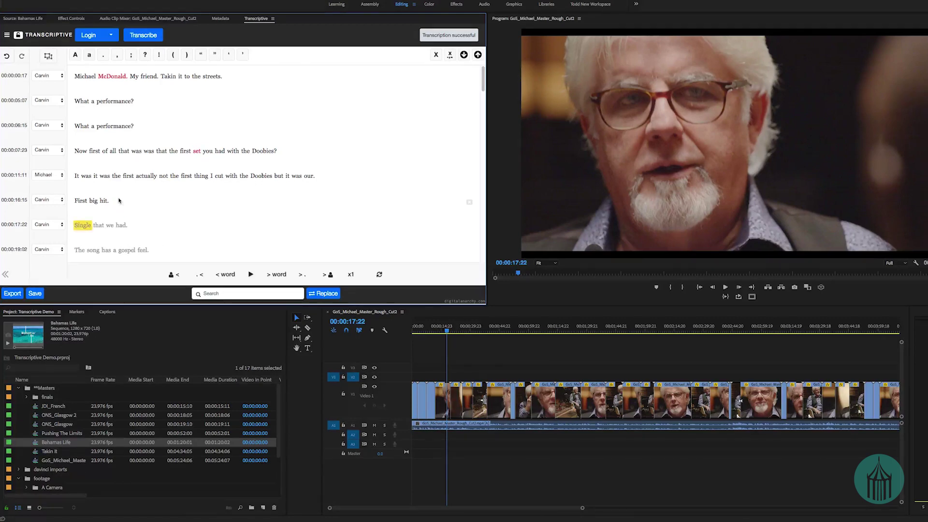
click(46, 225)
click(43, 239)
key(ctrl+space)
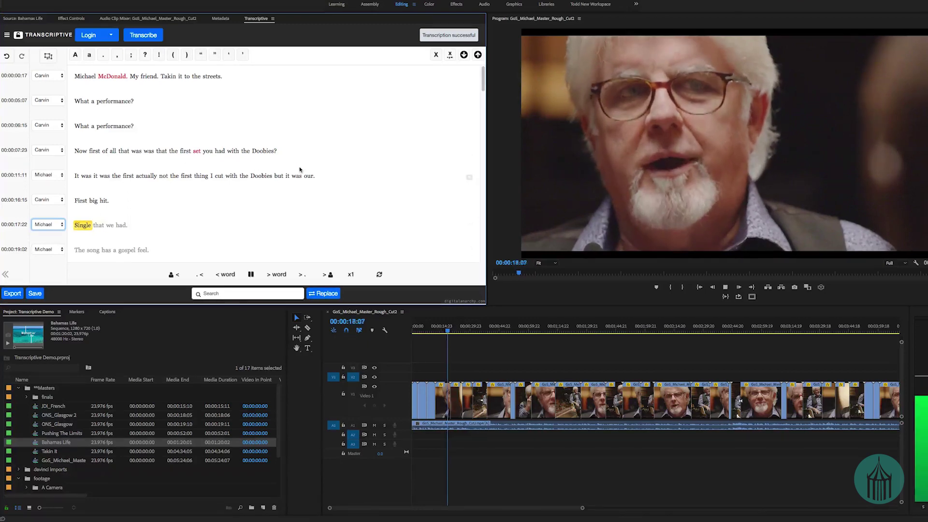
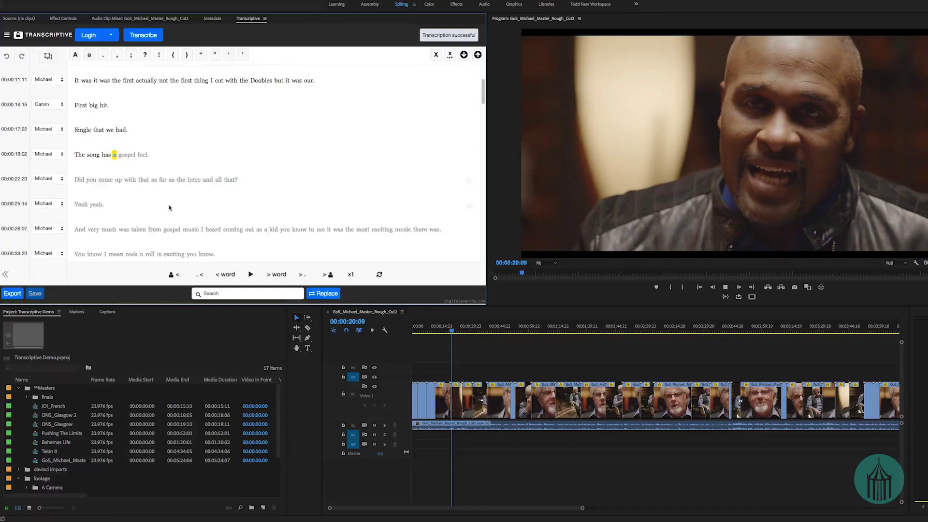
Step: Correct the misheard word 'art' to 'R&B' in the 'And pop art' line at 00:00:37:06
click(104, 213)
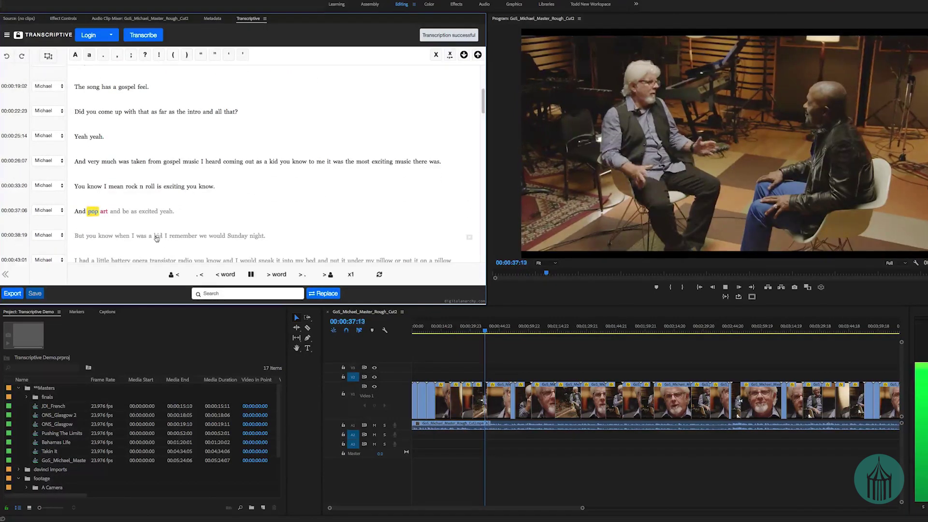
click(109, 214)
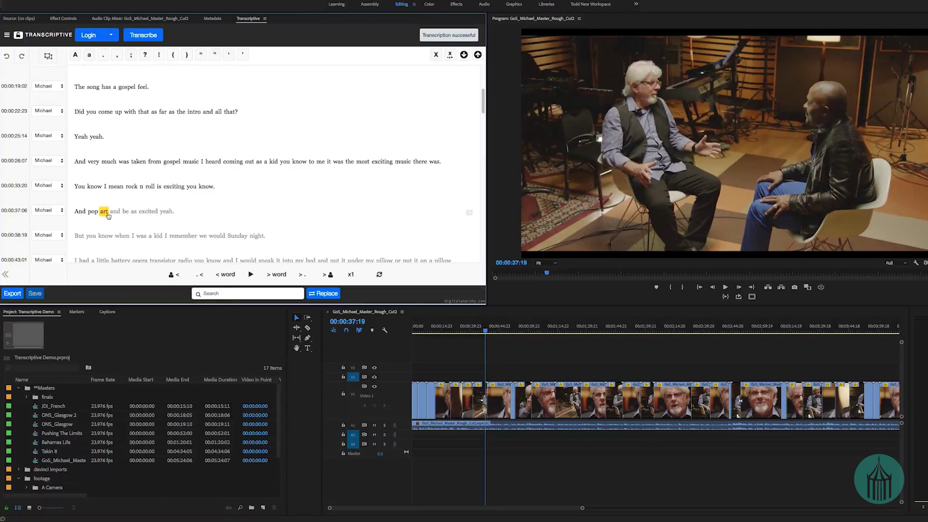
double_click(107, 214)
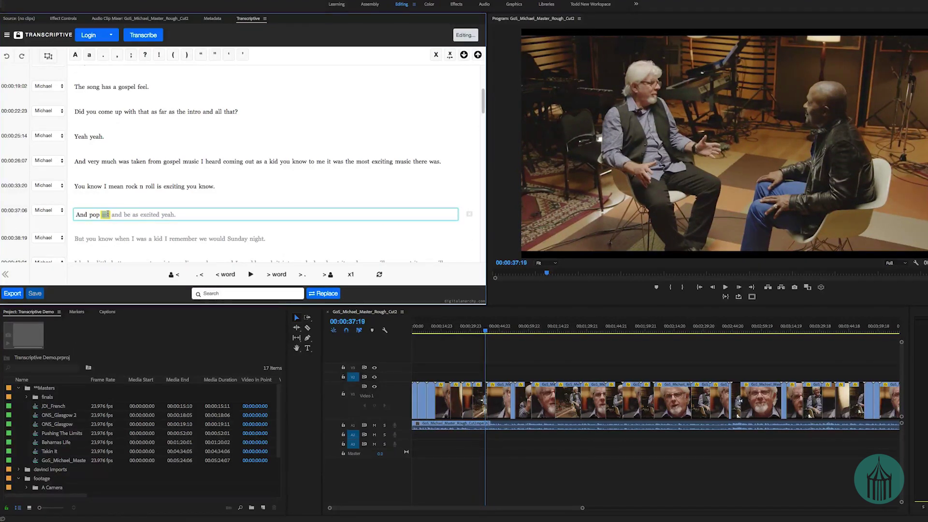
text(R&B)
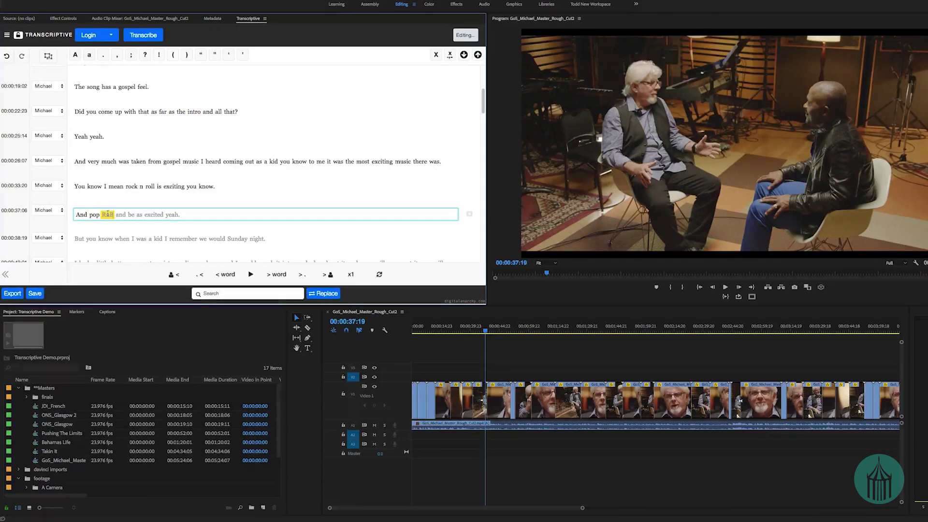
key(Return)
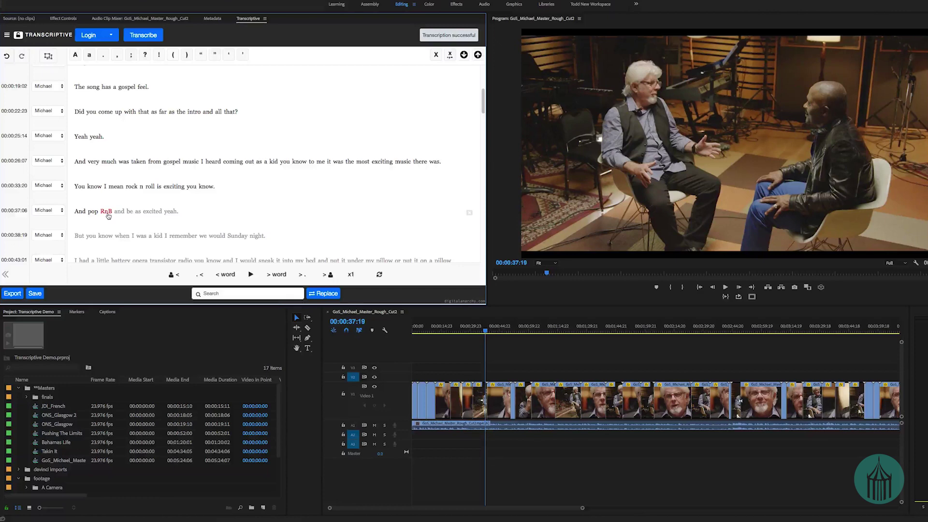
scroll(292, 177, down, 2)
scroll(213, 208, up, 5)
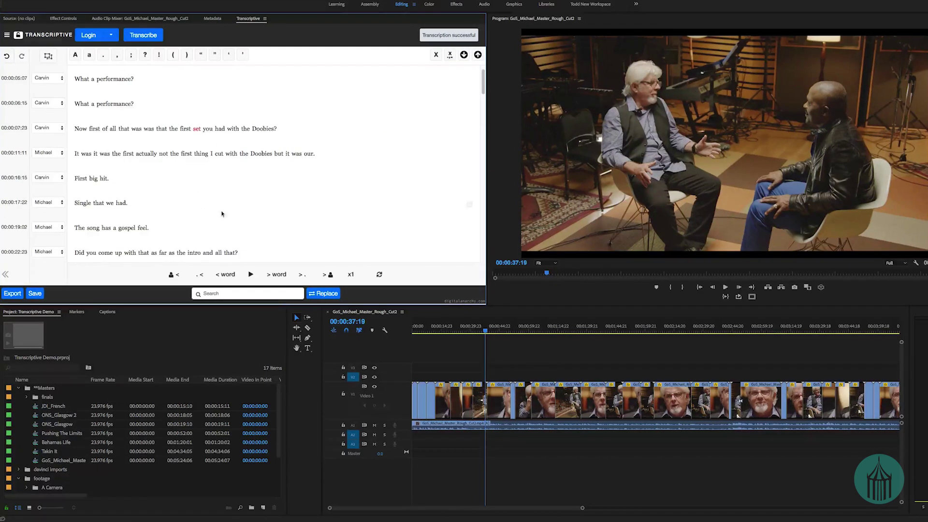
scroll(221, 213, down, 1)
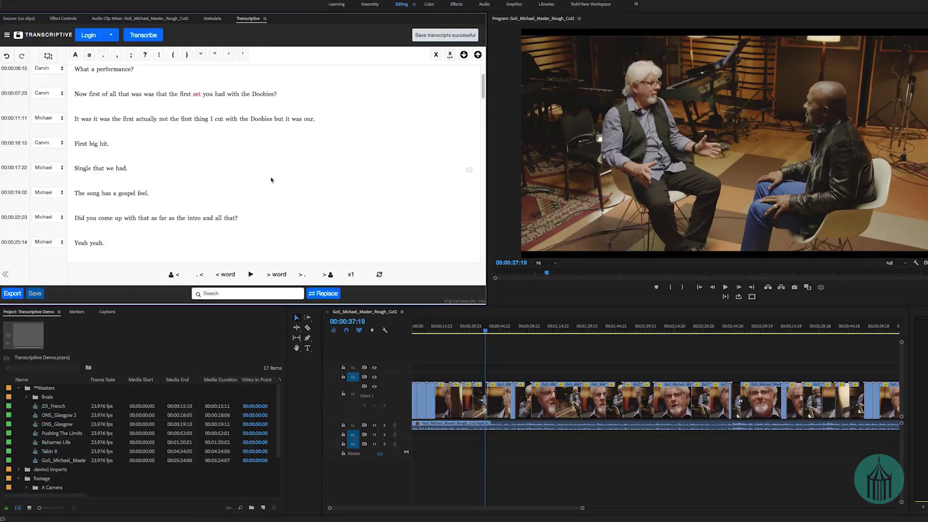
Step: Search the transcript for 'Doobies' and bring up the Replace field beside the search
scroll(271, 180, up, 1)
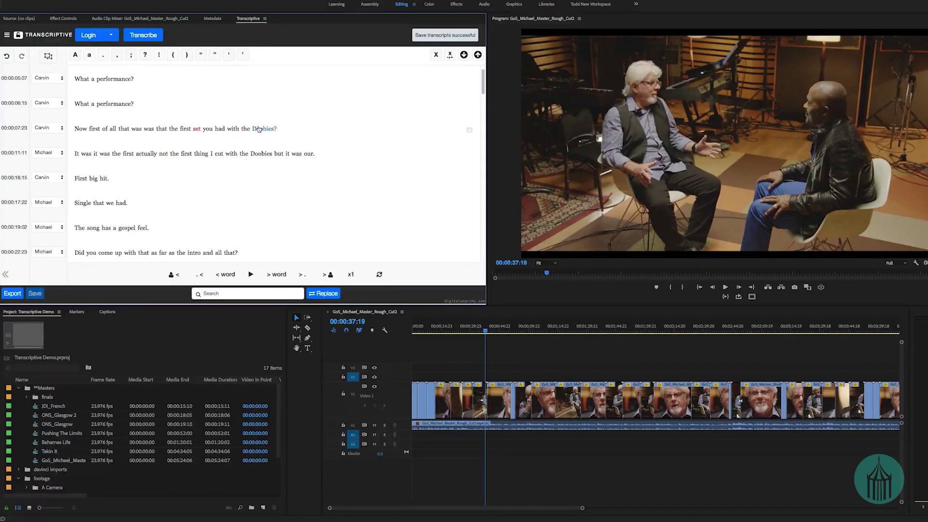
click(252, 293)
text(Doobies)
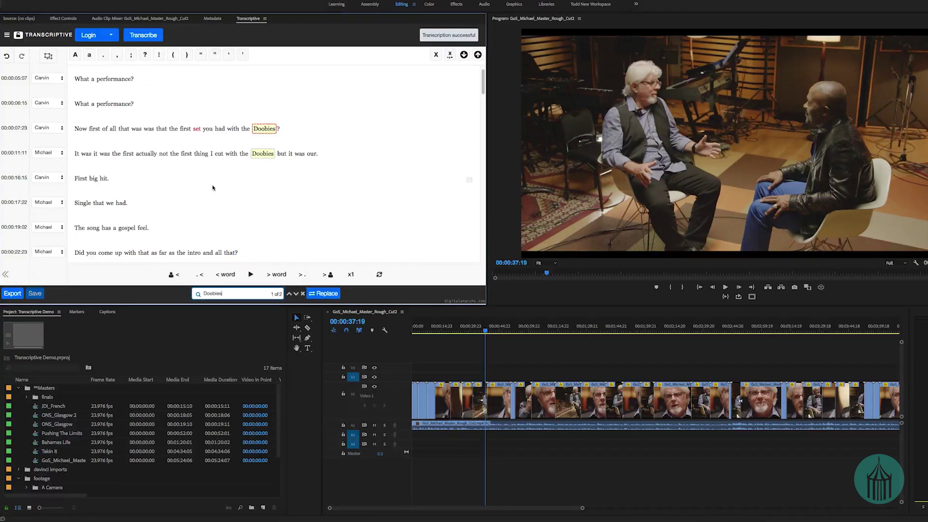
click(318, 298)
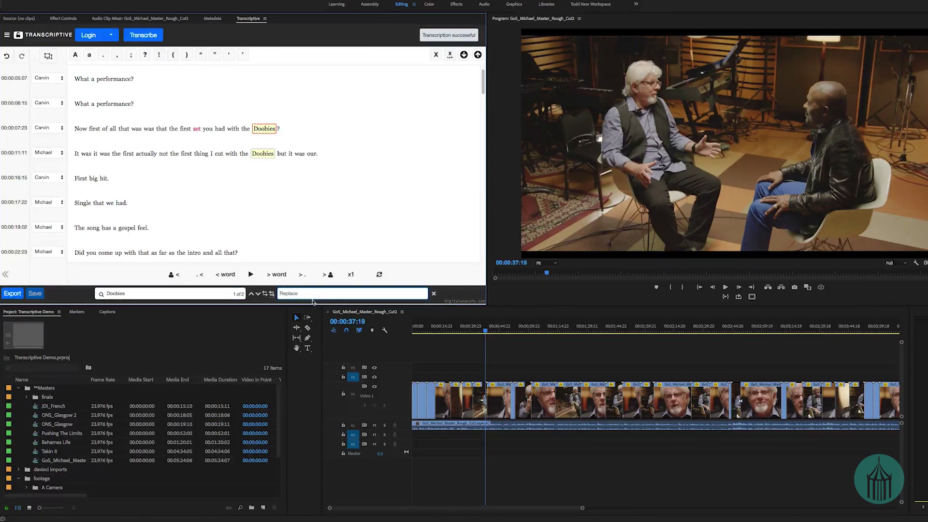
Step: Replace both 'Doobies' matches with 'Doobys' through a confirmed Replace All
text(Doobyes)
key(BackSpace)
text(s)
click(271, 294)
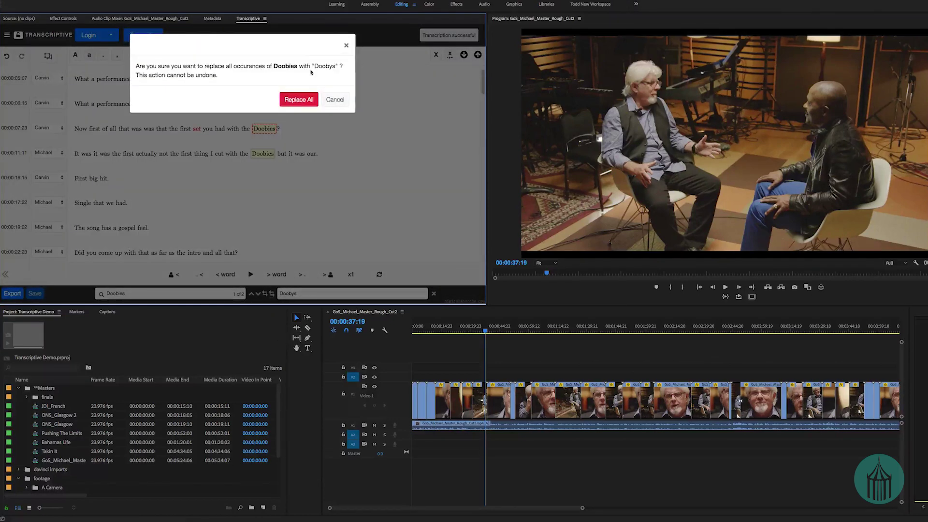
click(296, 100)
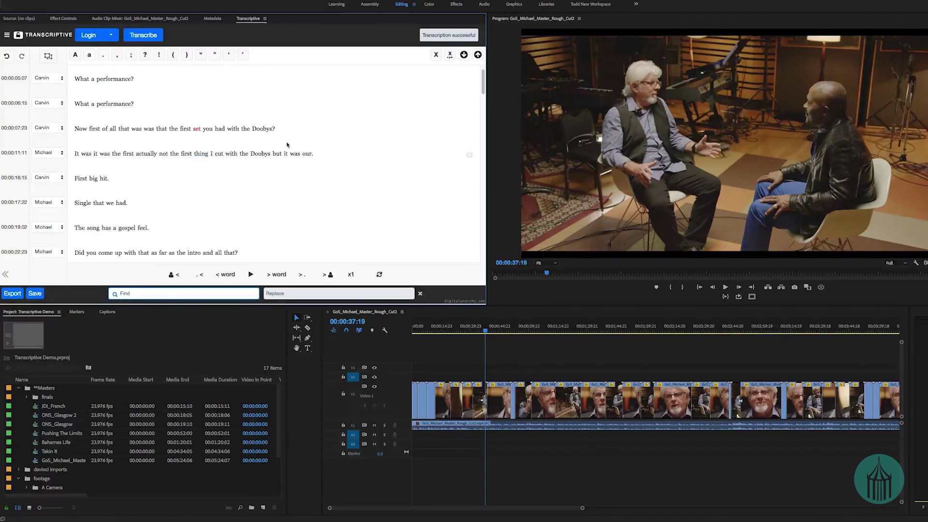
Step: Find 'Doobys' and Replace All with 'Doobies', confirming the change
text(Doobys)
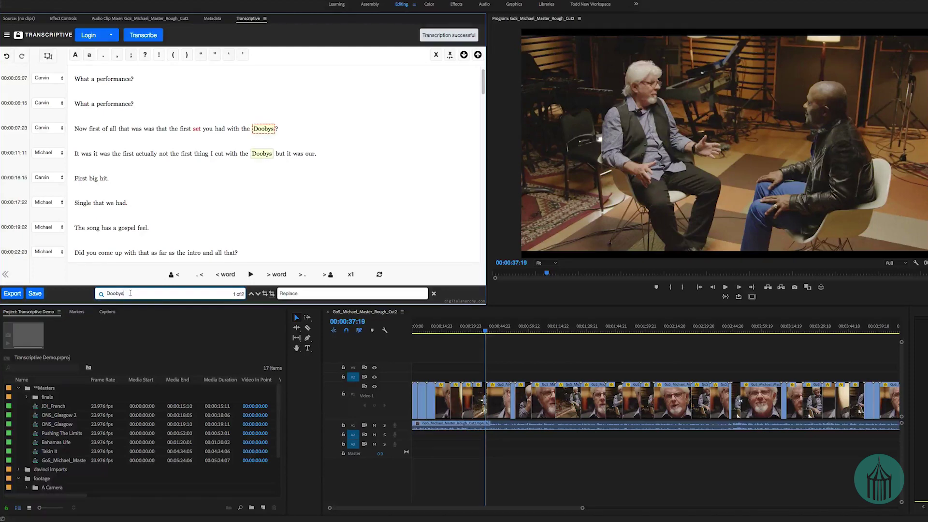
click(348, 293)
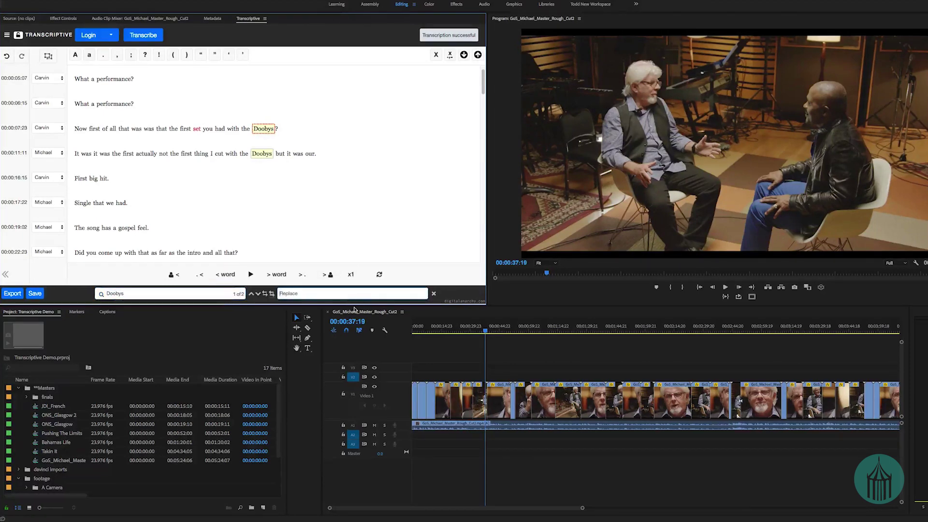
text(D)
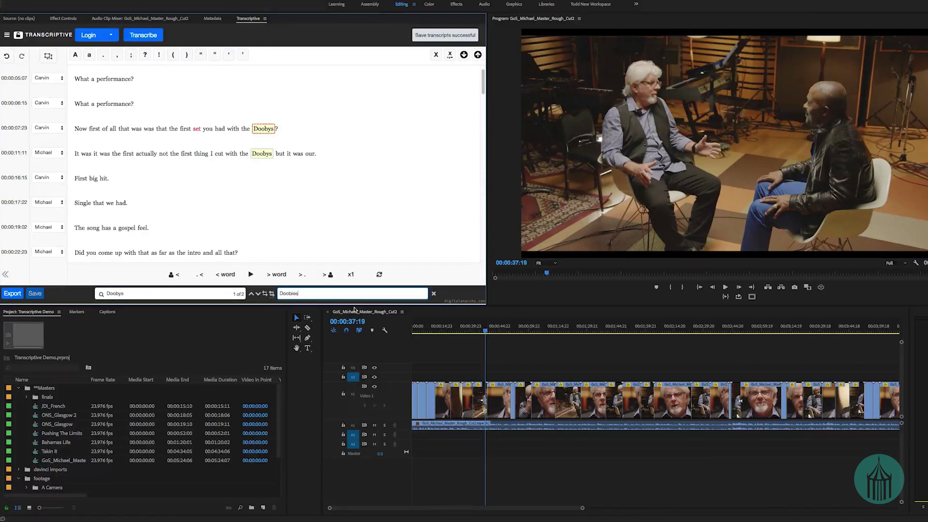
text(oobies)
click(272, 294)
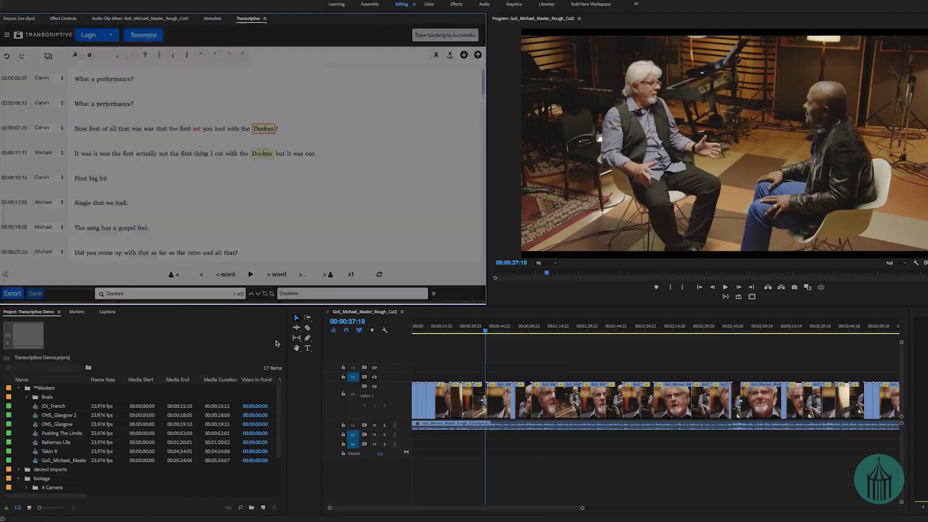
click(298, 100)
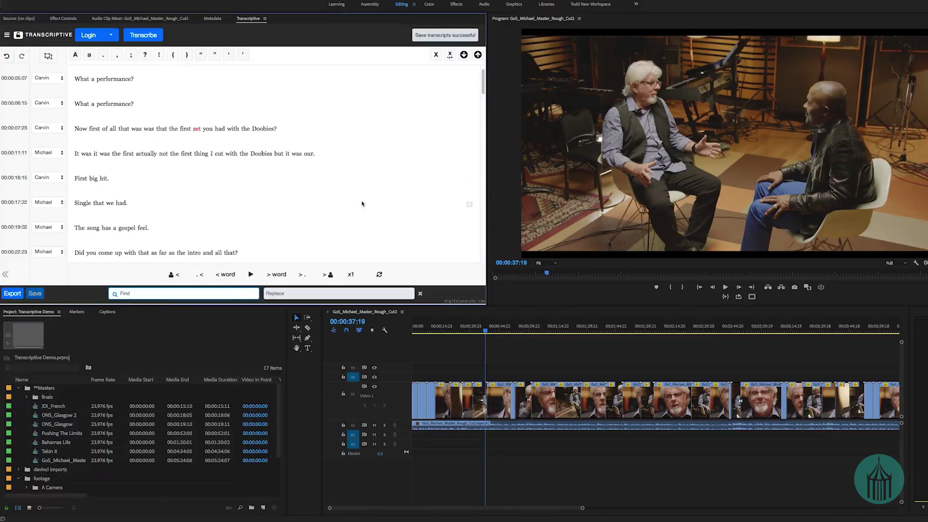
Step: Close Find/Replace and group the transcript by speaker, merging Carvin's opening lines into one paragraph
click(420, 293)
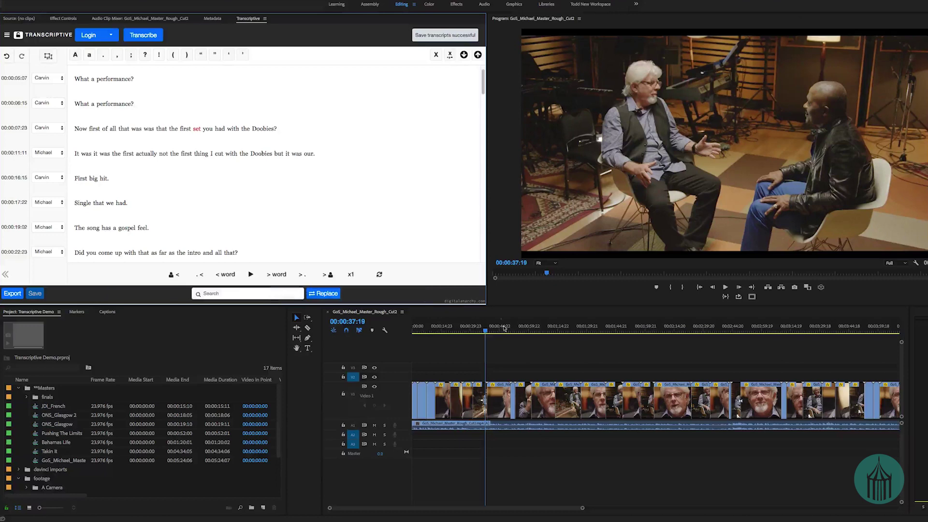
click(51, 57)
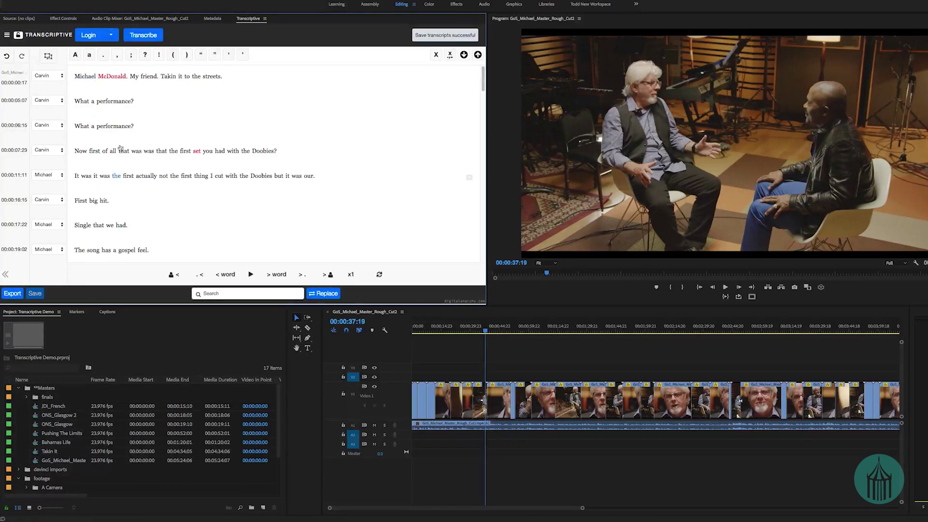
click(48, 56)
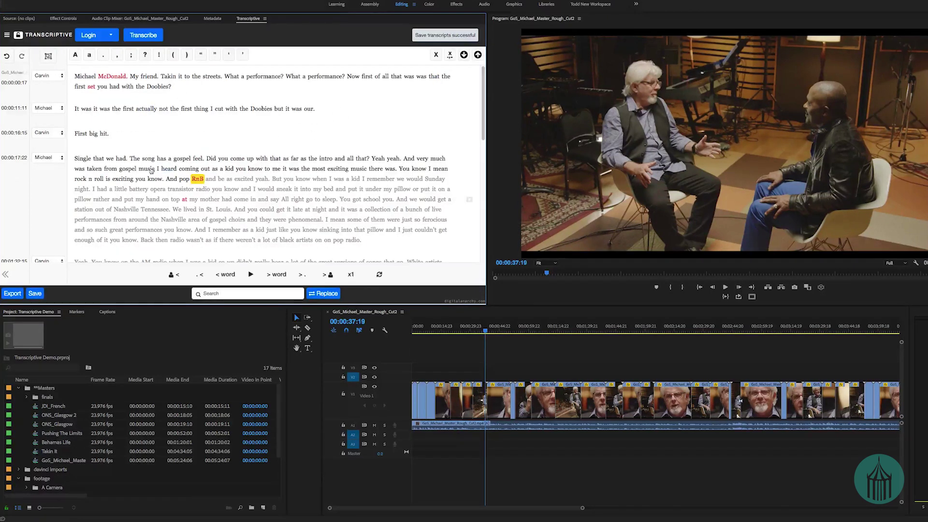
scroll(173, 174, down, 1)
scroll(192, 189, down, 3)
scroll(192, 189, down, 4)
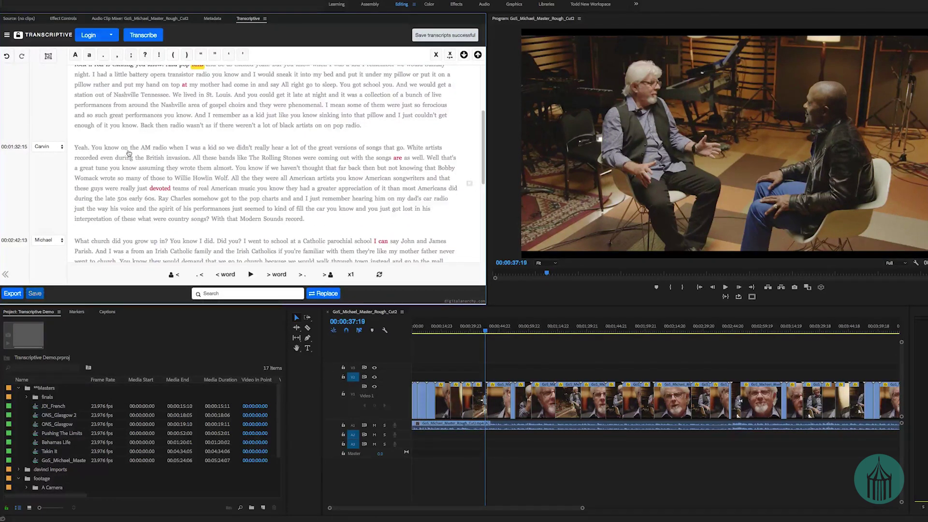
Step: Split the paragraph at 'You' after 'Yeah.' and assign the new block to Michael
click(81, 150)
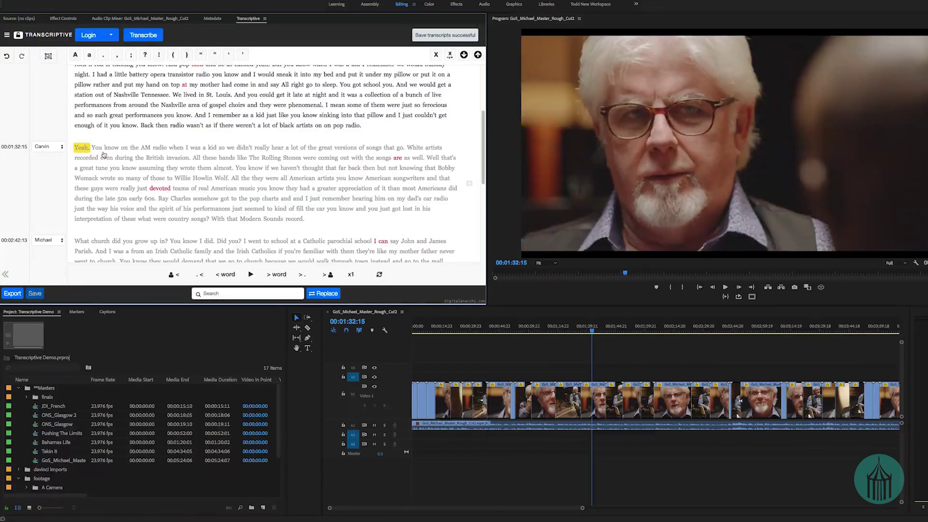
key(ctrl+space)
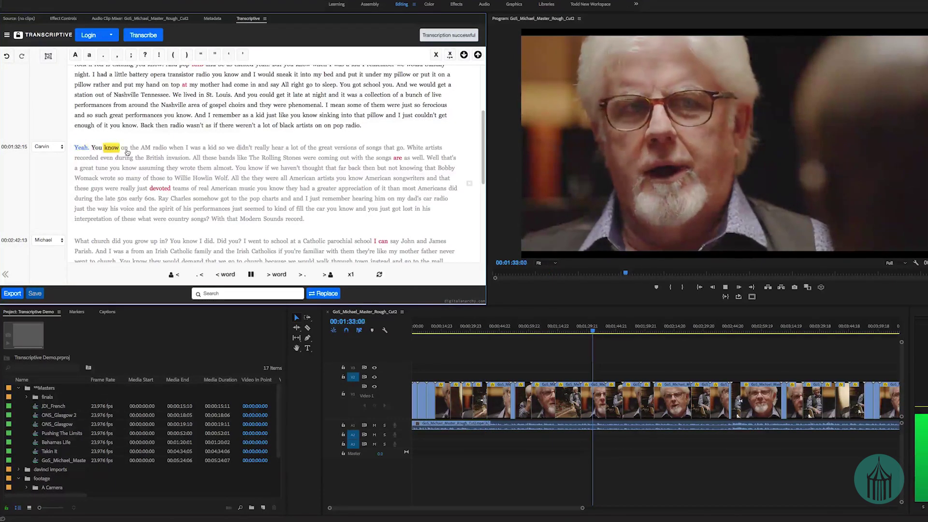
click(103, 148)
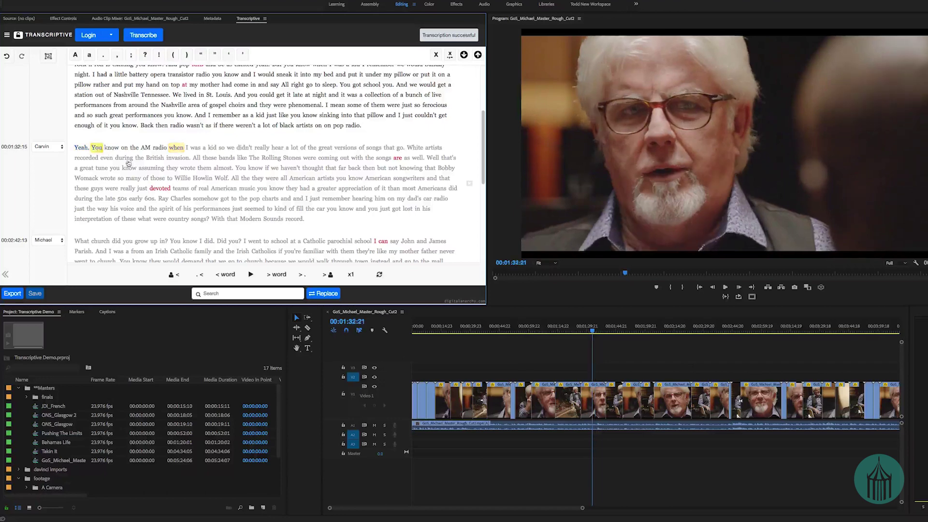
key(Return)
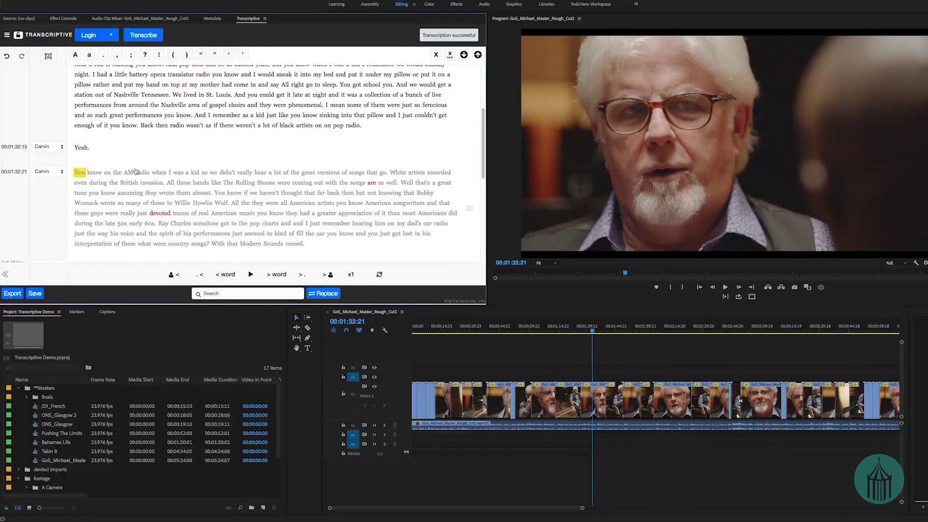
click(51, 171)
click(50, 188)
Step: Ungroup the transcript back into single-sentence rows and save it
scroll(181, 210, up, 5)
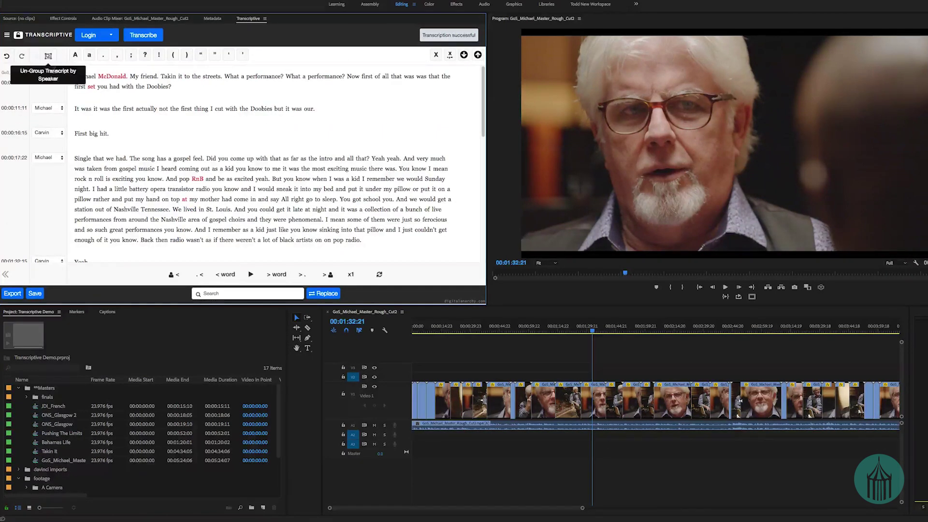
click(48, 55)
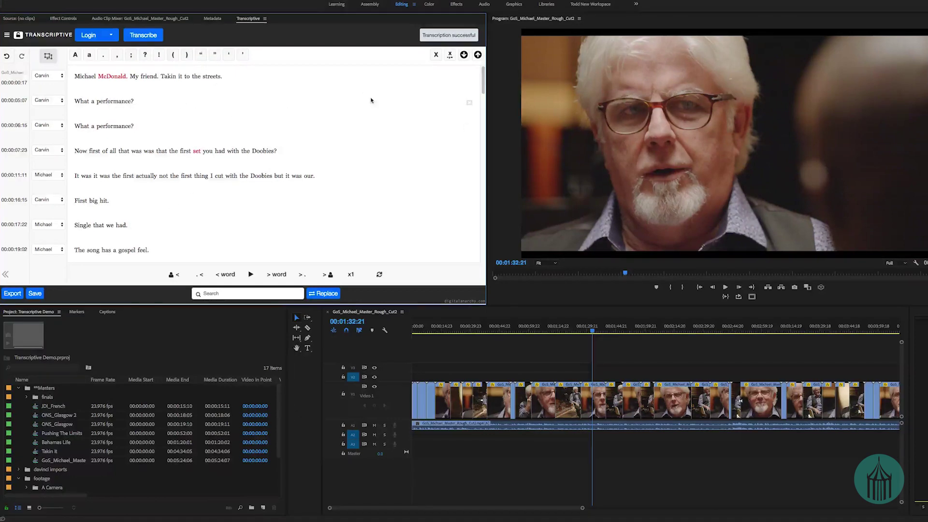
scroll(370, 101, down, 5)
scroll(182, 108, up, 5)
key(ctrl+s)
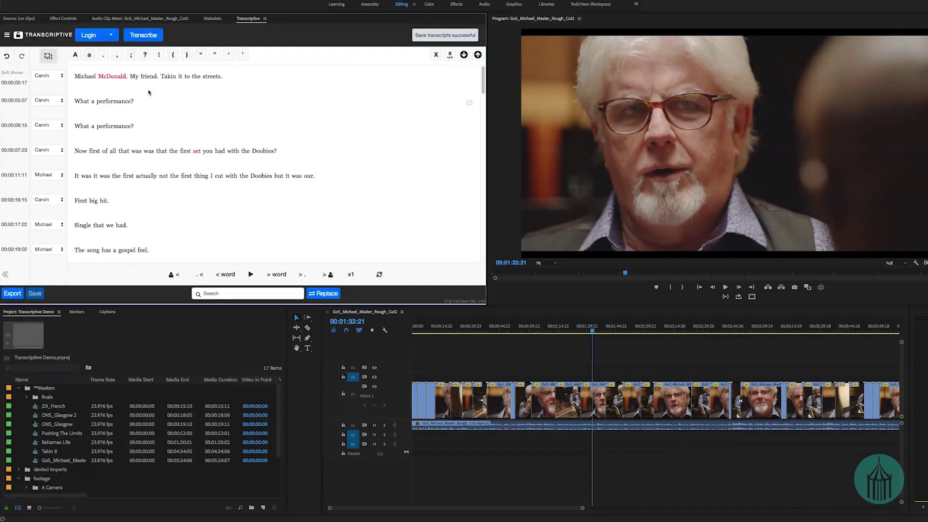
click(7, 35)
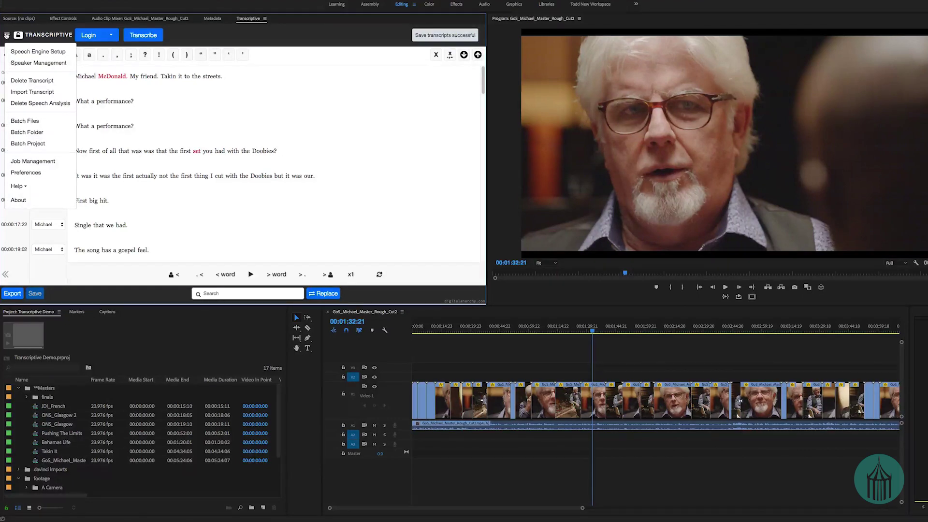
click(39, 81)
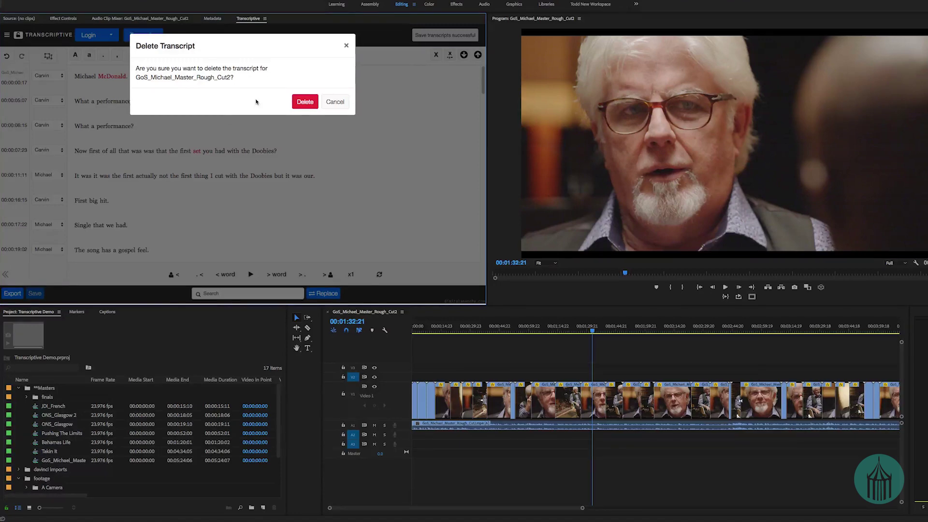
click(333, 102)
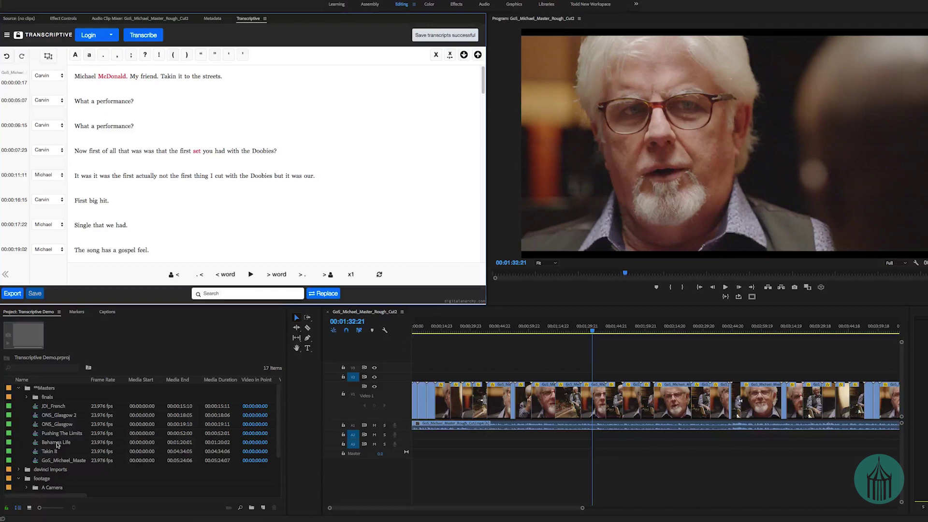
click(37, 463)
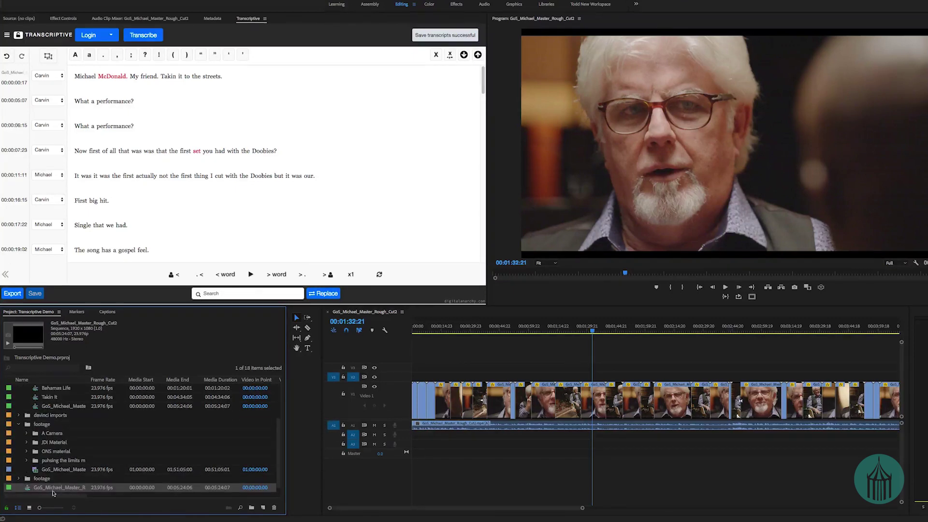
scroll(62, 388, up, 3)
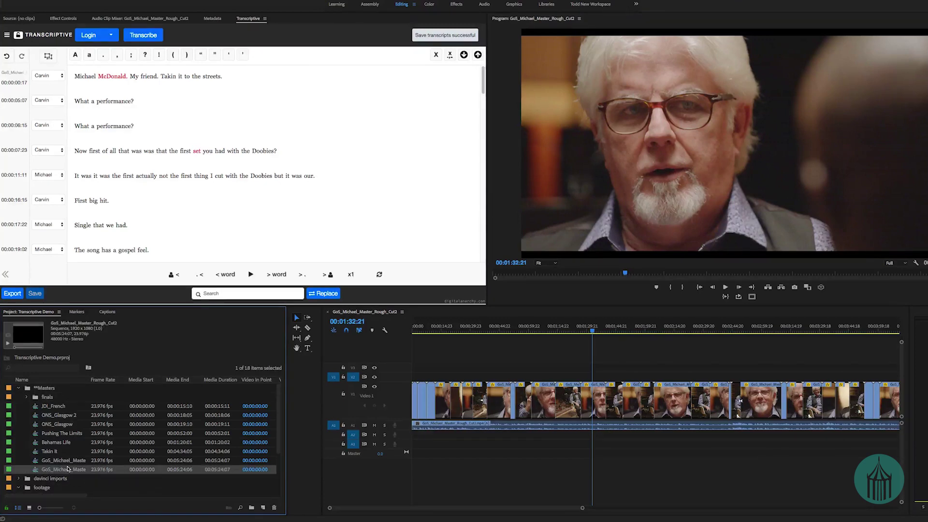
click(68, 468)
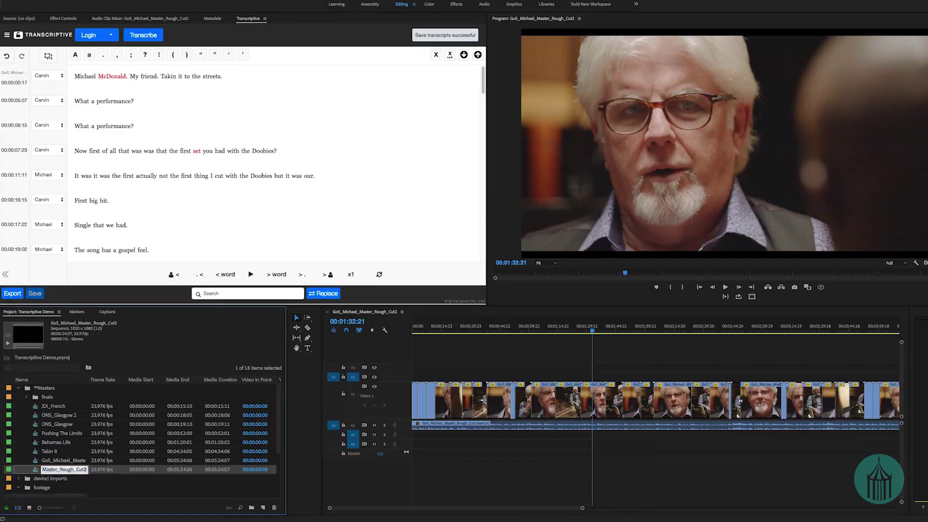
key(Left)
key(Left)
key(Left)
key(Left)
key(Left)
key(Left)
key(Left)
key(Left)
key(Left)
key(Left)
key(Left)
key(Left)
key(Left)
key(Left)
key(Left)
key(Left)
key(Left)
key(Left)
key(Left)
key(Left)
key(Left)
key(Left)
text(Watson)
key(Return)
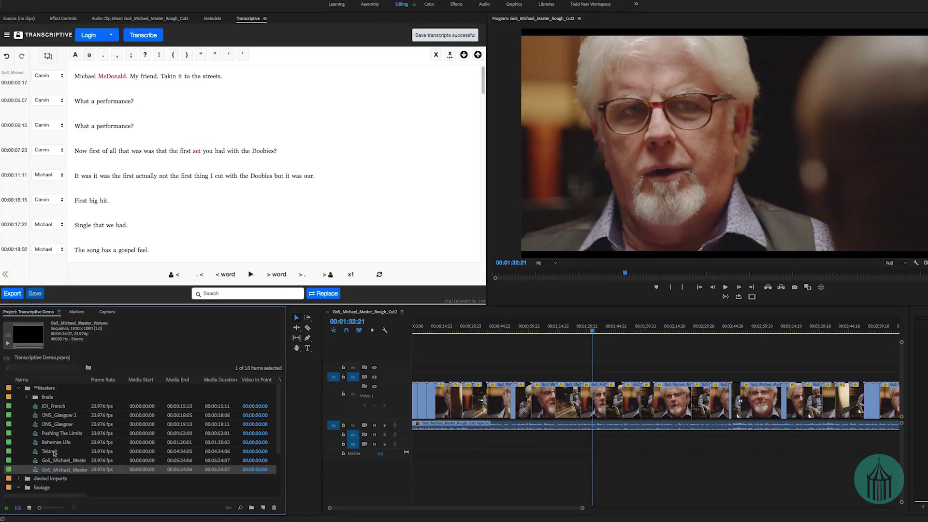
double_click(44, 469)
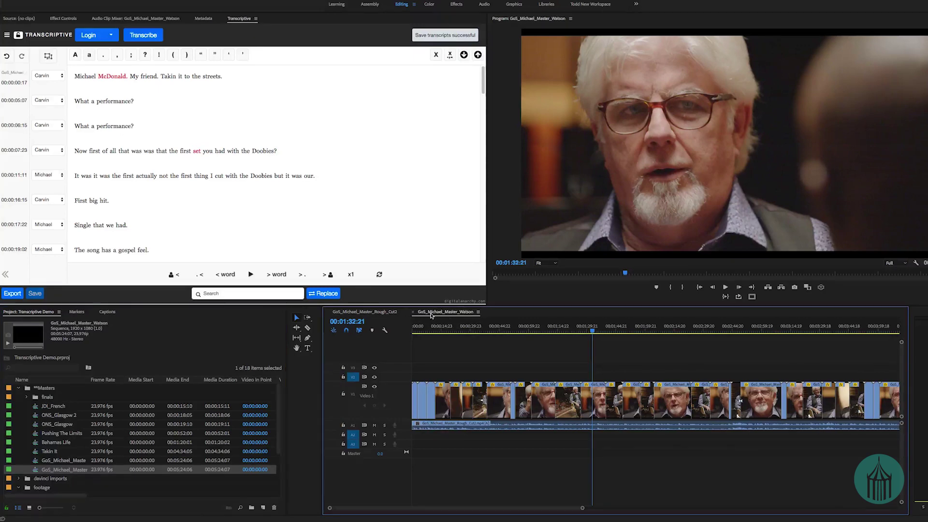
click(492, 329)
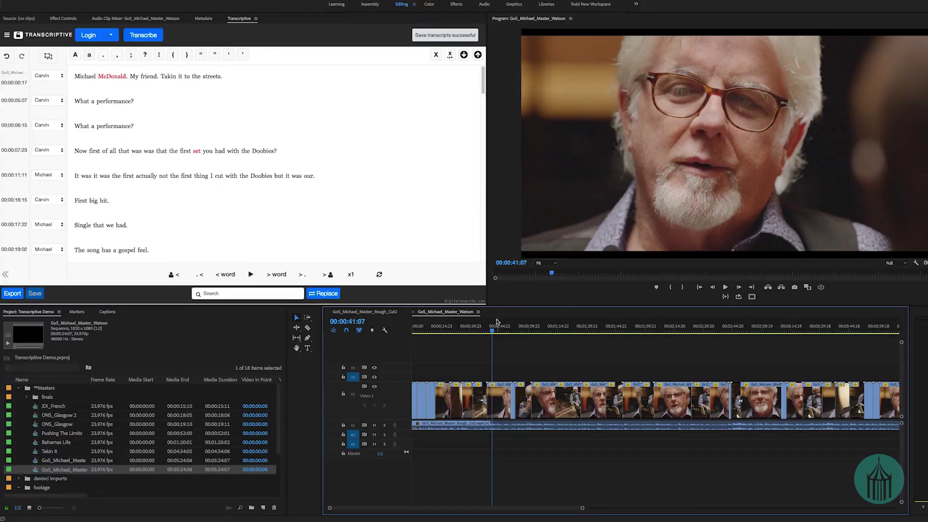
drag(491, 330, 642, 344)
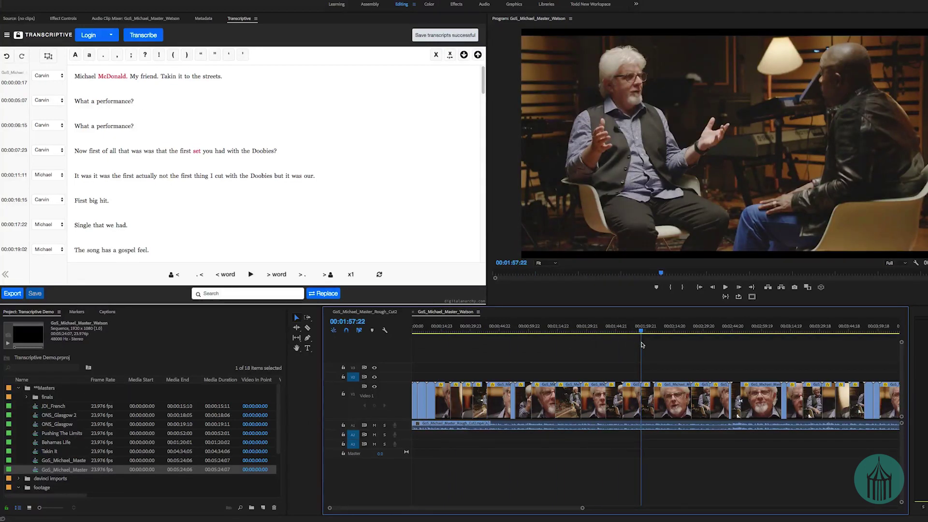
click(365, 313)
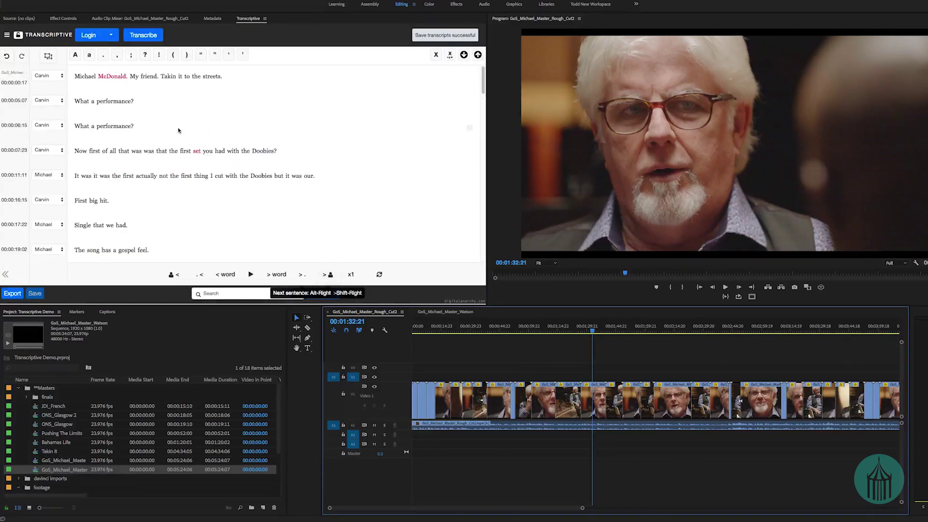
click(443, 313)
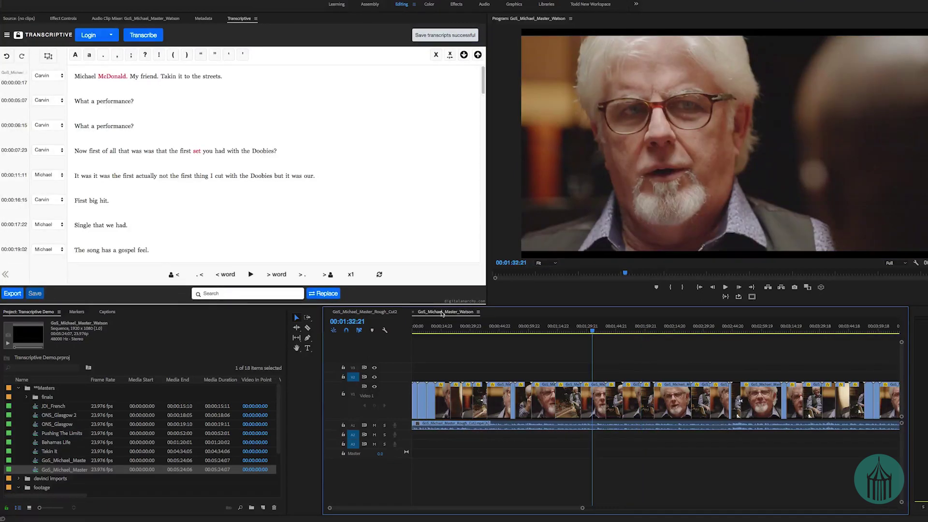
Step: Delete the Transcriptive transcript of the GoS_Michael_Master_Watson sequence
click(7, 35)
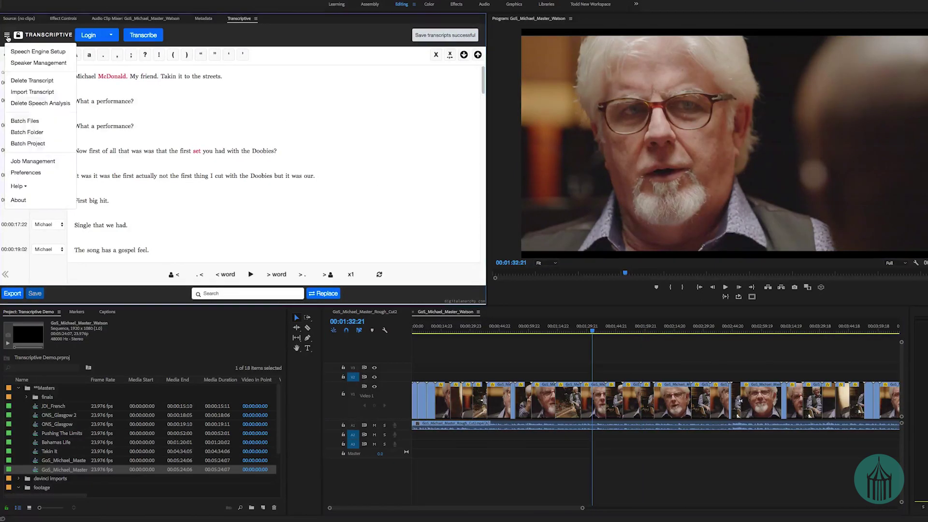
click(29, 81)
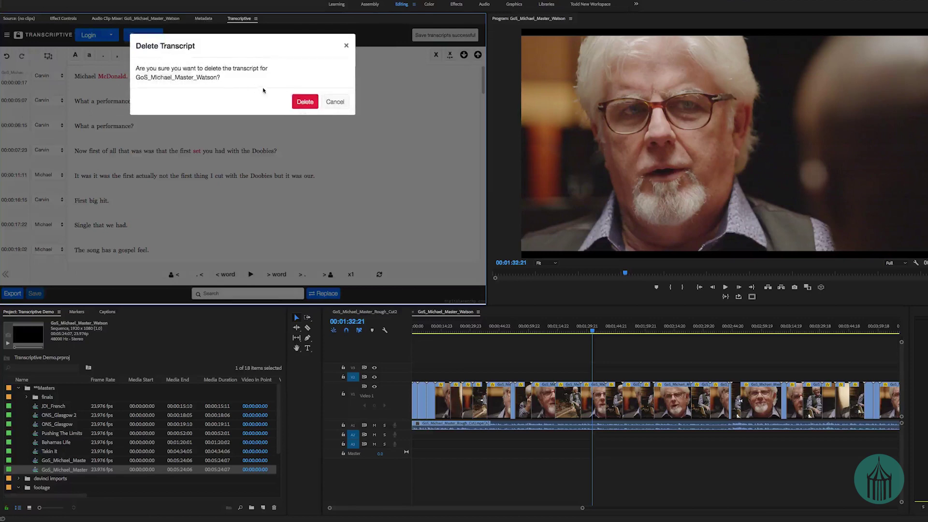
click(305, 102)
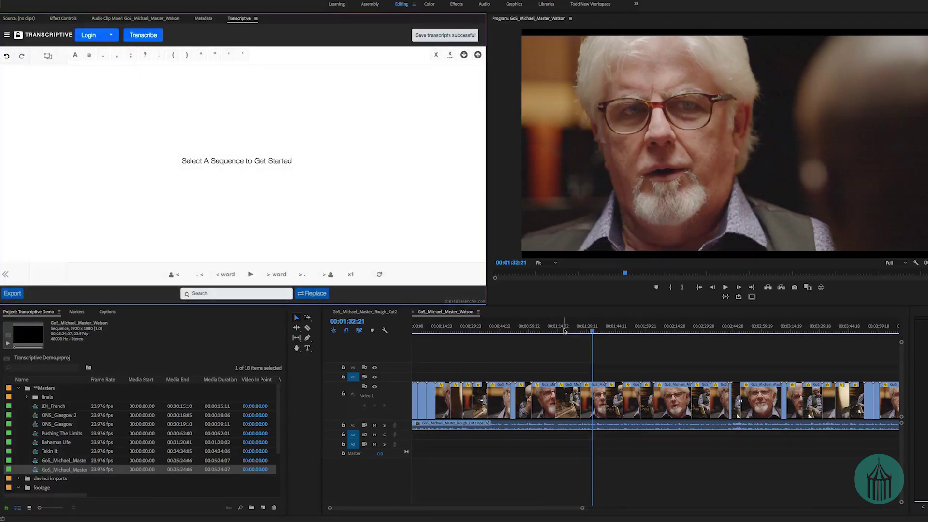
Step: Scrub the Watson sequence, confirm Rough_Cut2 keeps its transcript at 00:00:23:21, then return to Watson
click(505, 332)
drag(505, 332, 556, 356)
click(365, 312)
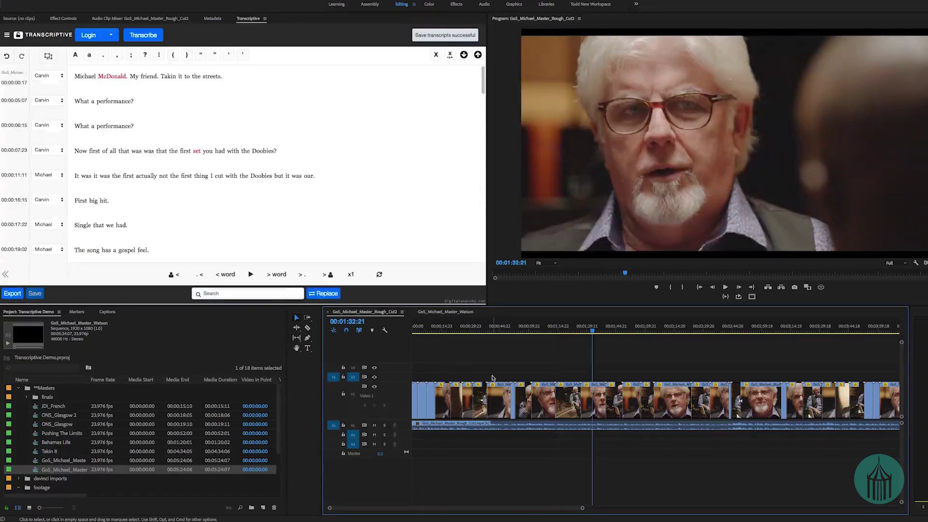
drag(539, 329, 458, 333)
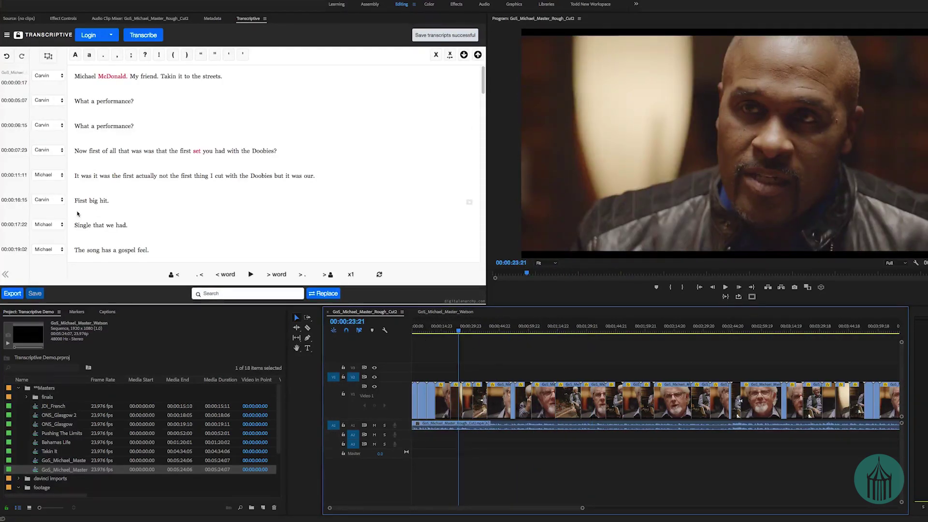
click(446, 312)
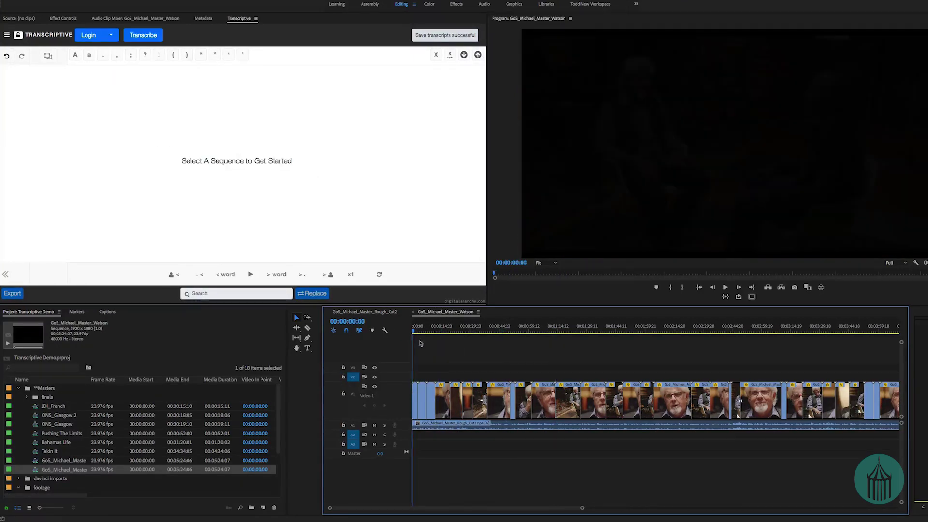
Step: Transcribe the sequence using the Watson engine in English (US) with speaker identification
click(140, 37)
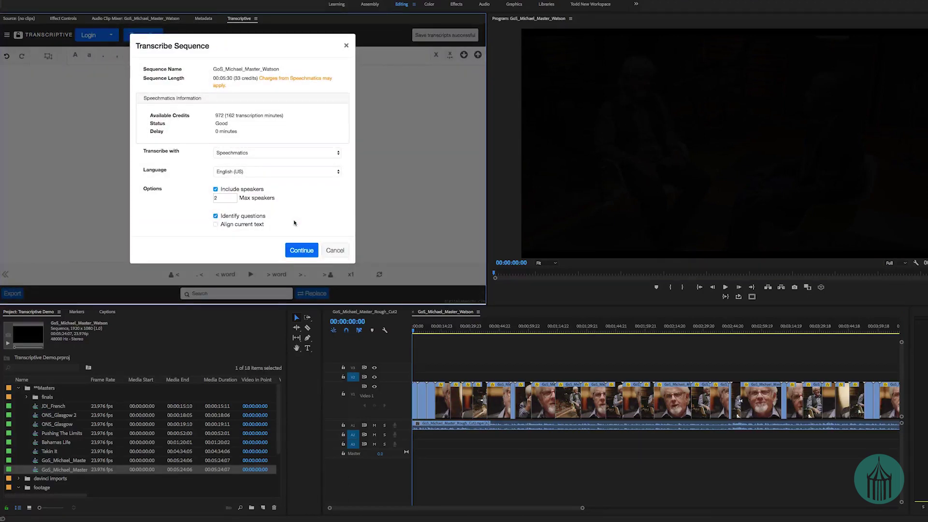
click(225, 153)
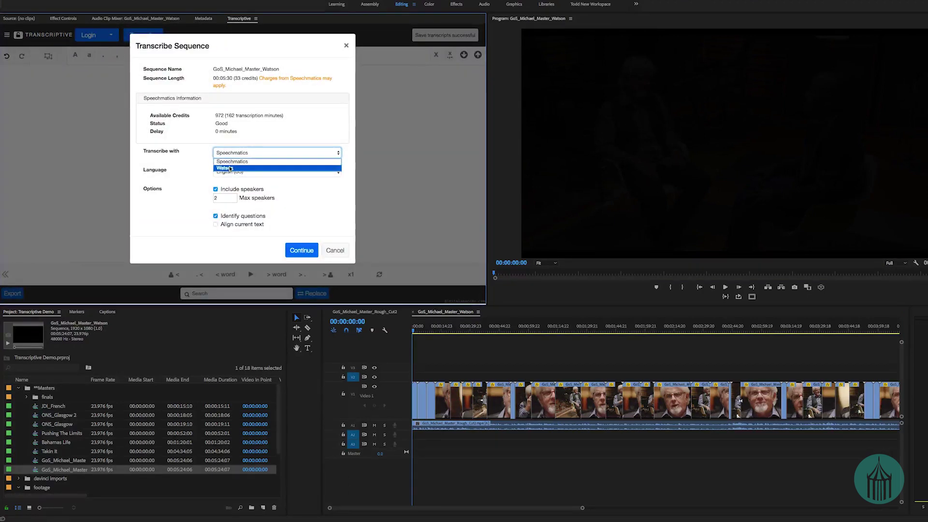
click(230, 169)
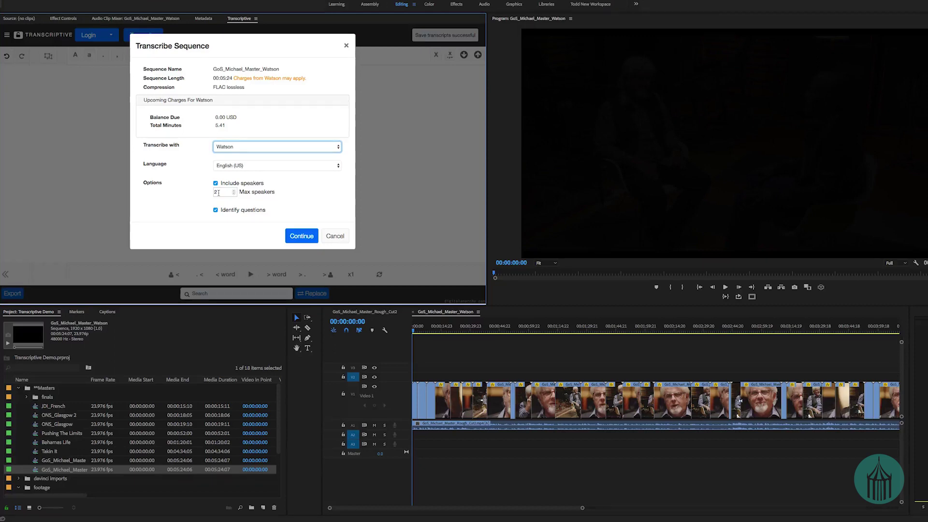
click(296, 237)
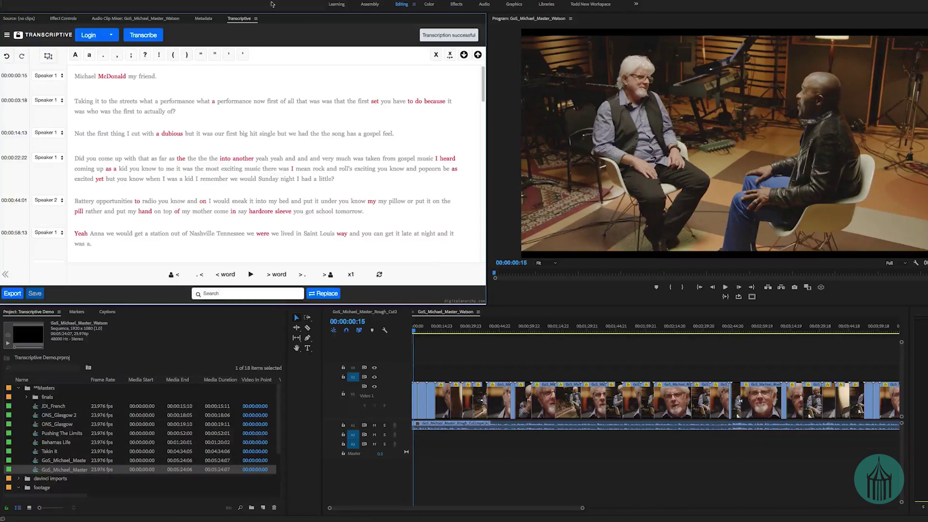
click(81, 79)
key(ctrl+space)
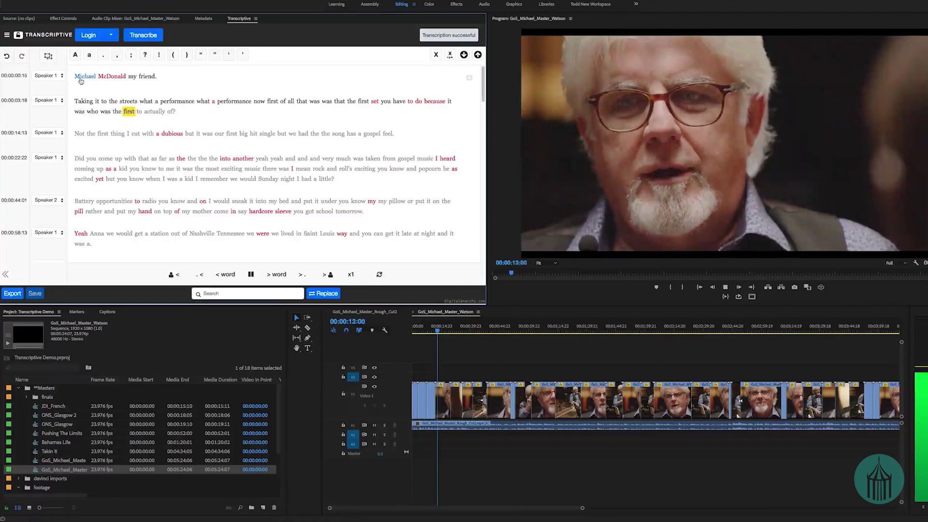
key(space)
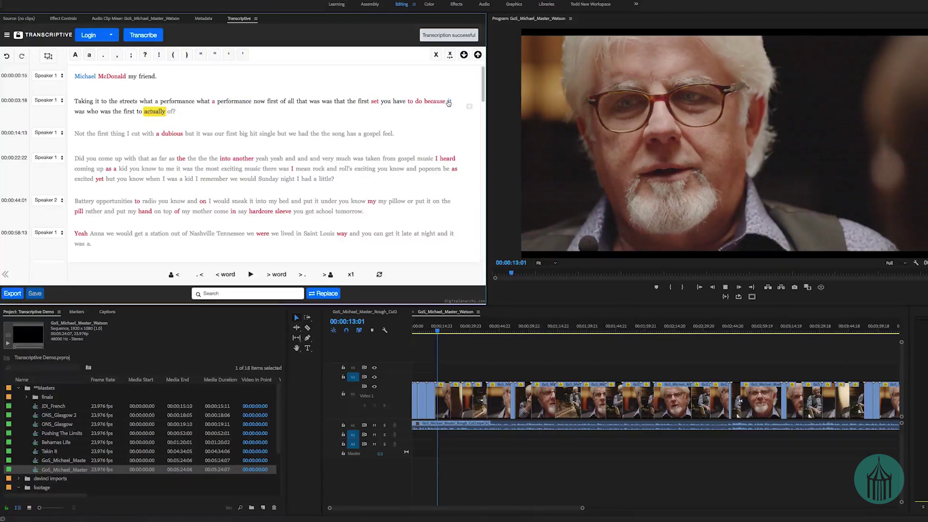
click(401, 102)
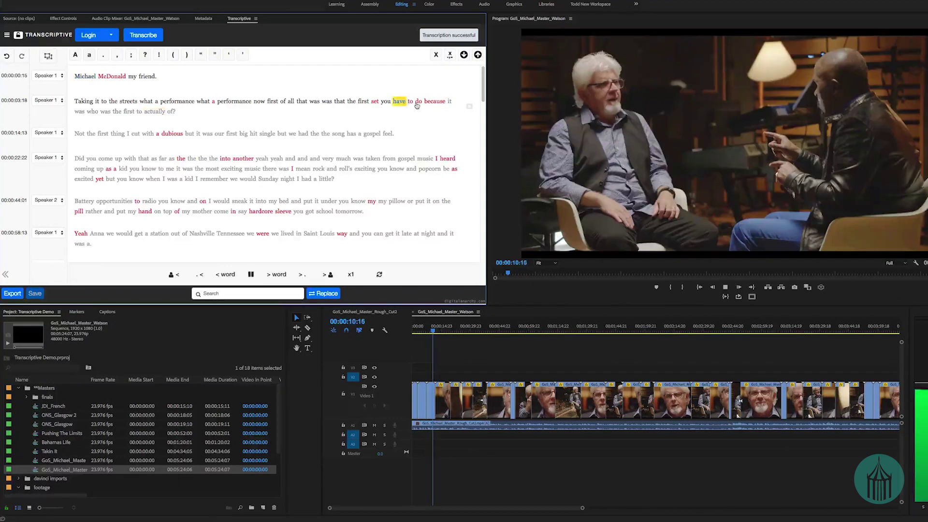
key(ctrl+space)
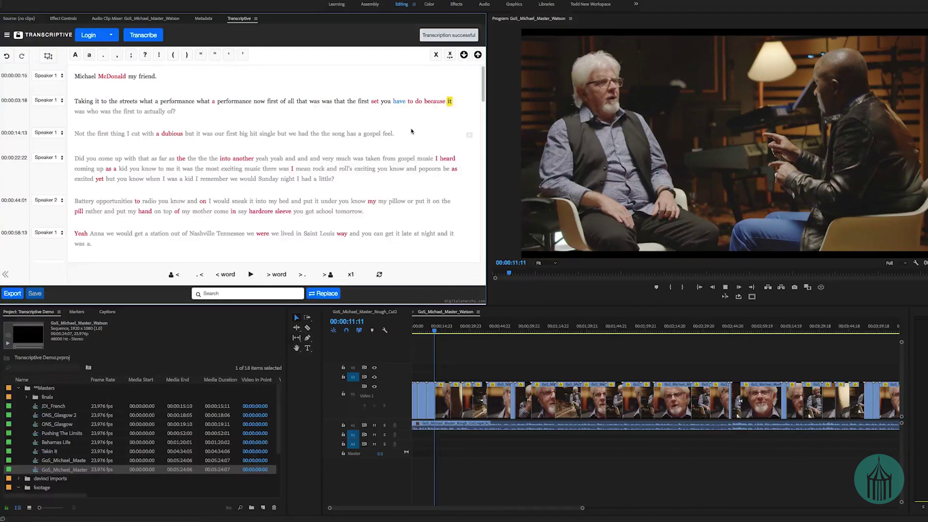
Step: Split the paragraph before 'It' and play the interview up to the word 'first'
key(Return)
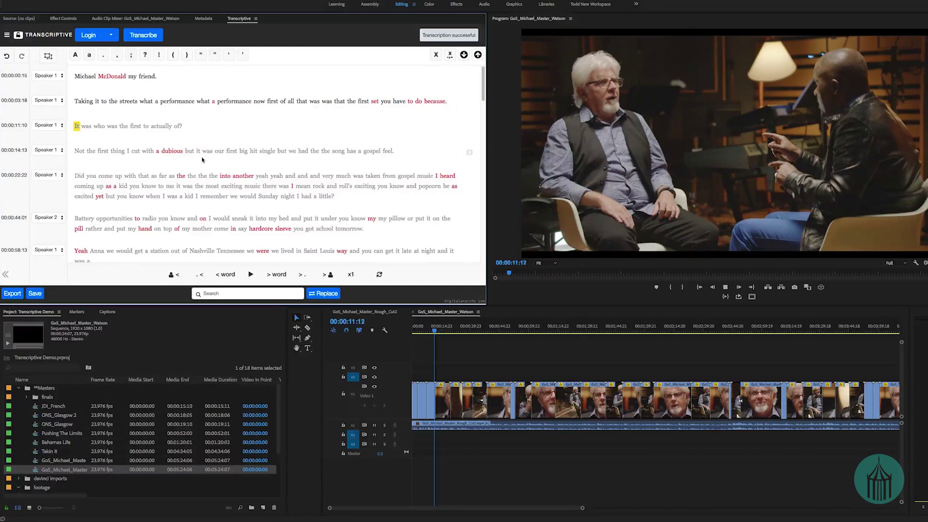
key(ctrl+space)
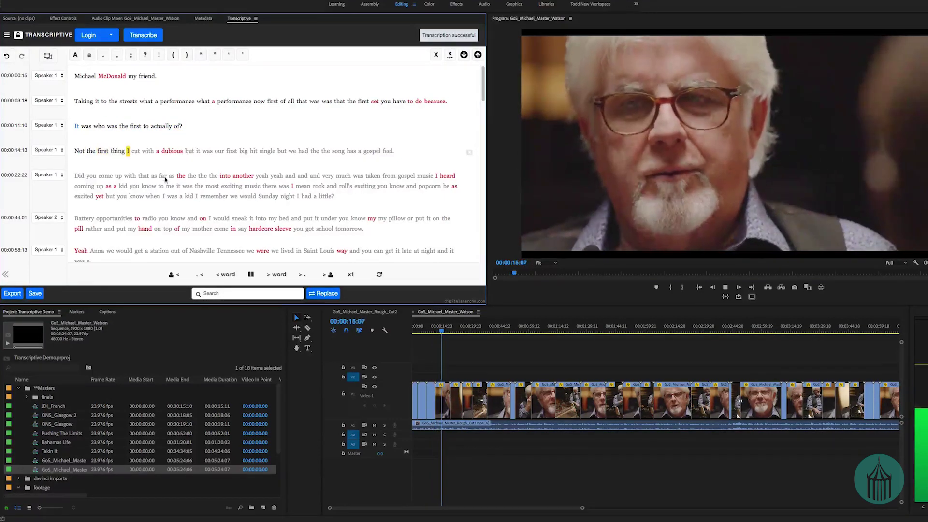
key(ctrl+space)
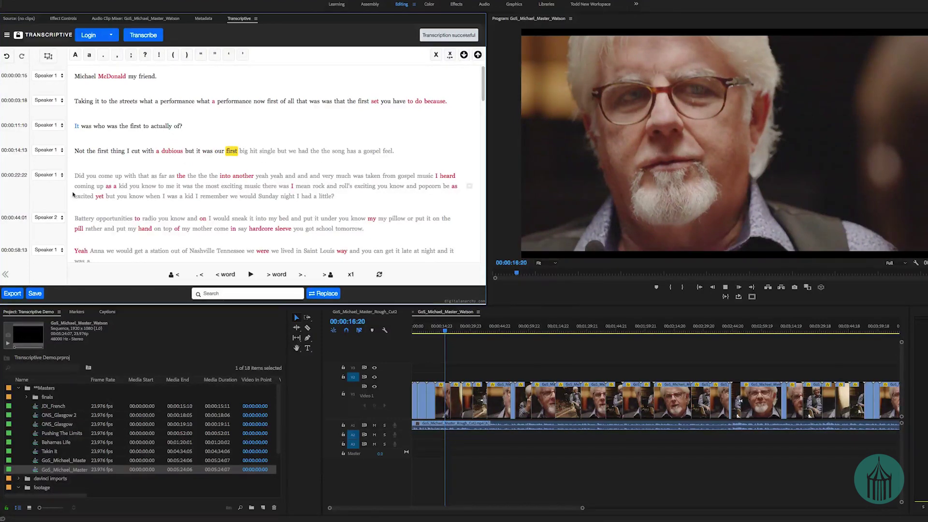
Step: Continue checking the transcript against playback past 'gospel', then save the transcripts
key(ctrl+space)
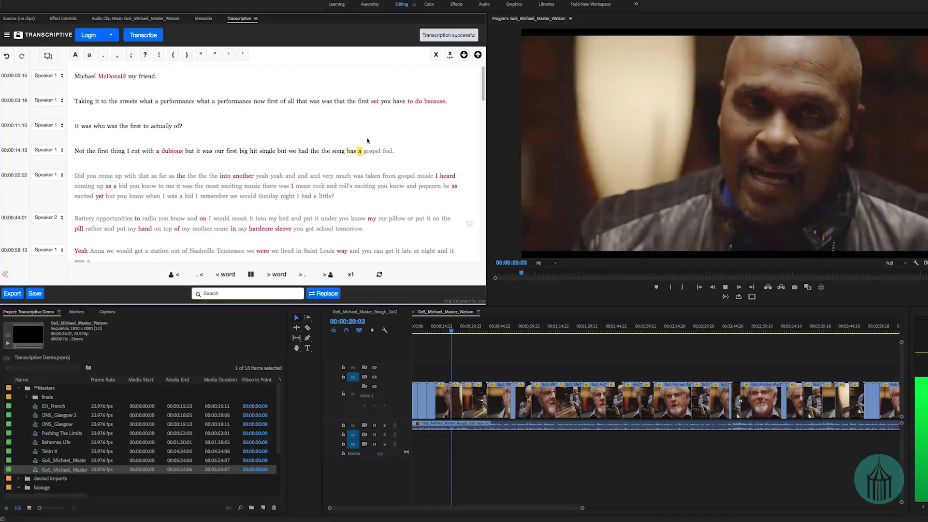
key(ctrl+space)
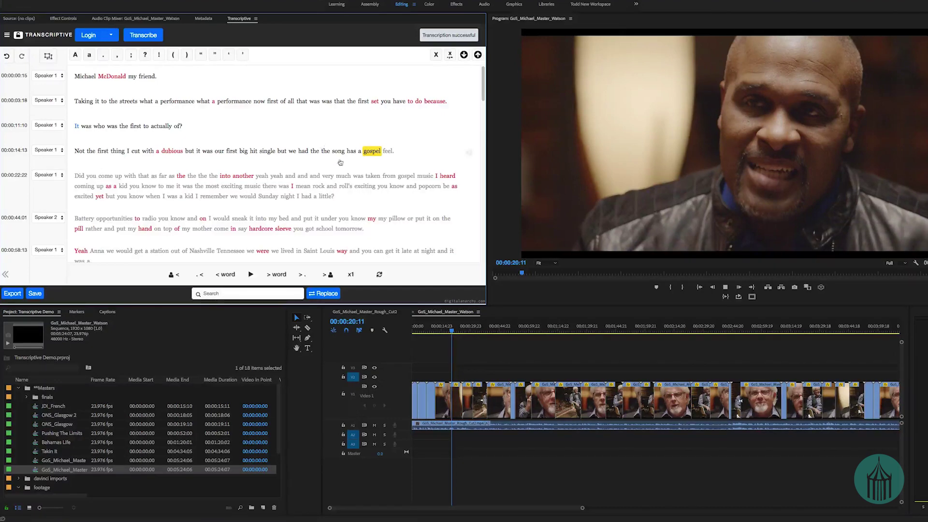
key(ctrl+space)
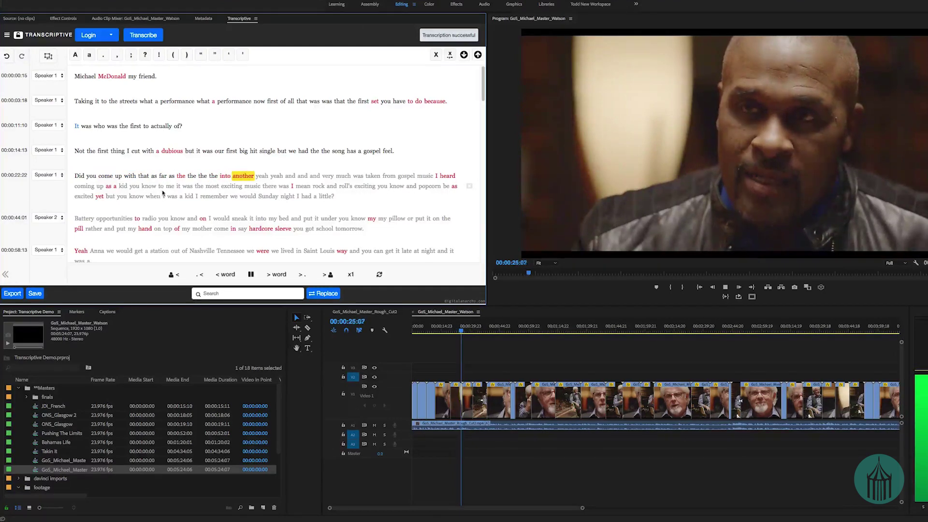
key(ctrl+space)
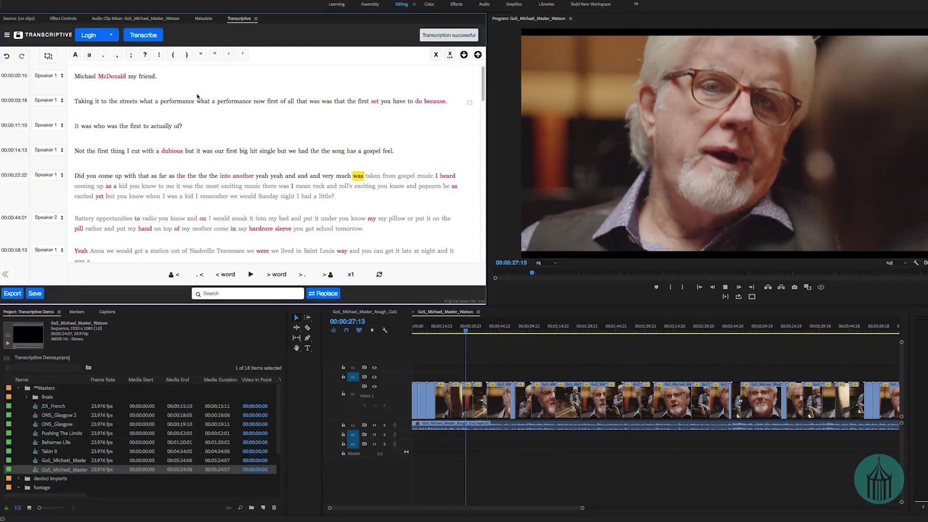
key(ctrl+s)
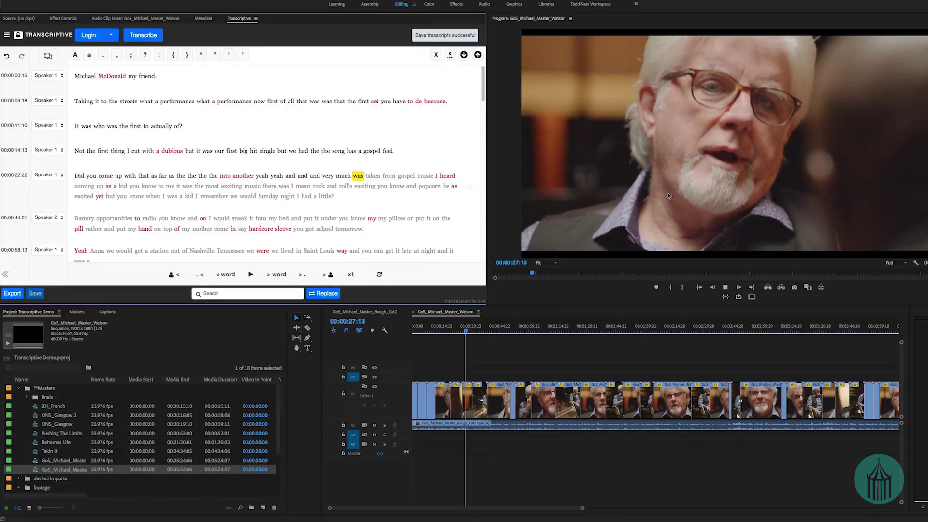
Step: Switch to the GoS_Michael_Master_Rough_Cut2 sequence and scrub its timeline from the start
click(368, 312)
click(452, 332)
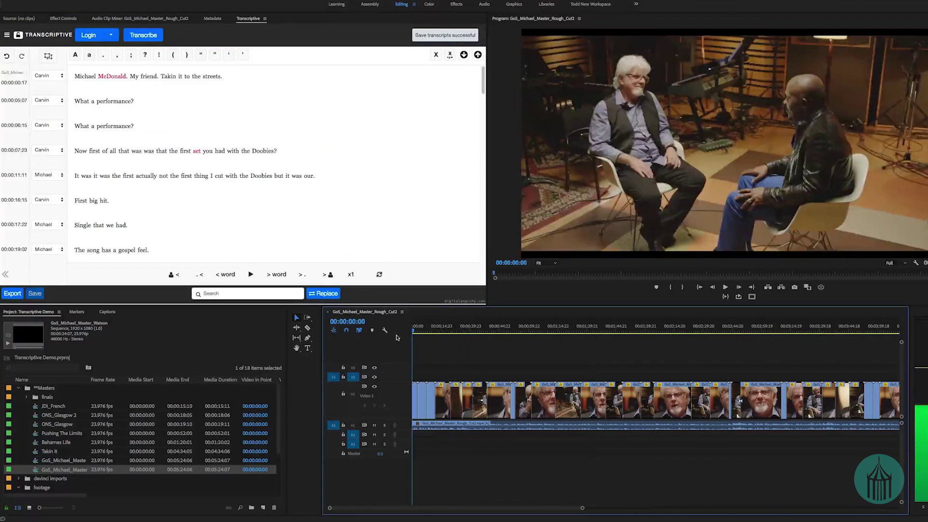
key(Home)
click(498, 333)
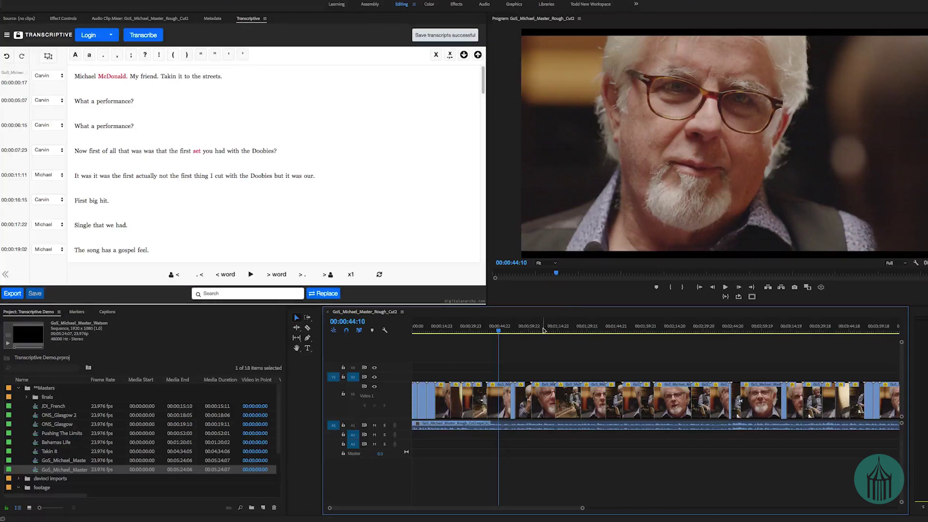
click(679, 329)
key(Home)
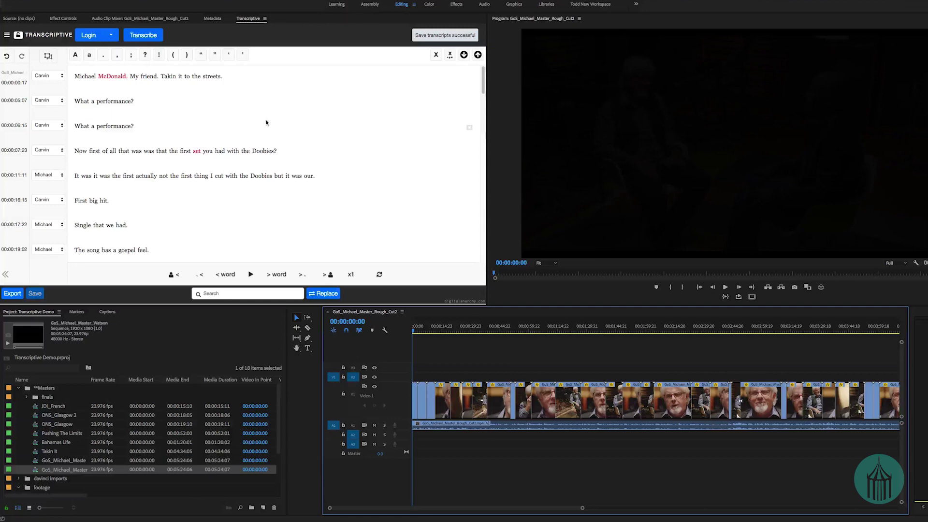
click(7, 37)
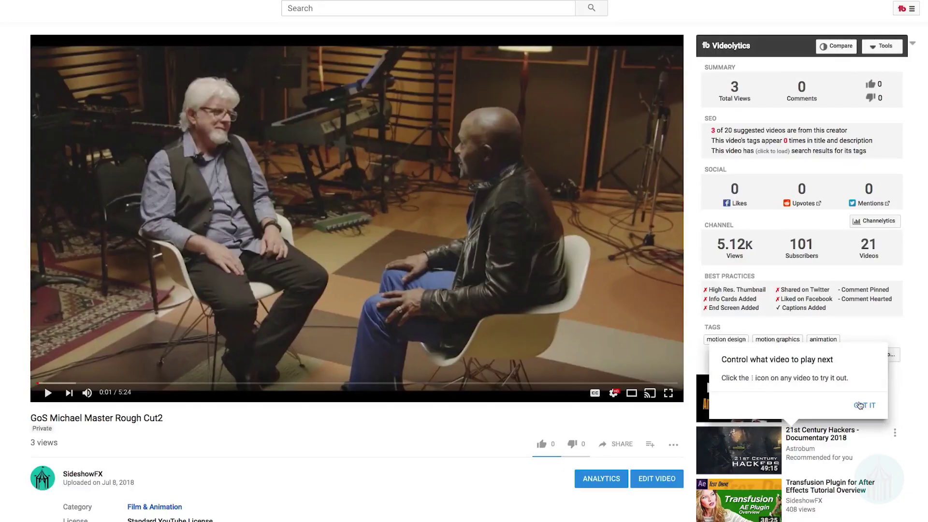
Step: Dismiss the 'Control what video to play next' tip on the video's watch page
click(860, 406)
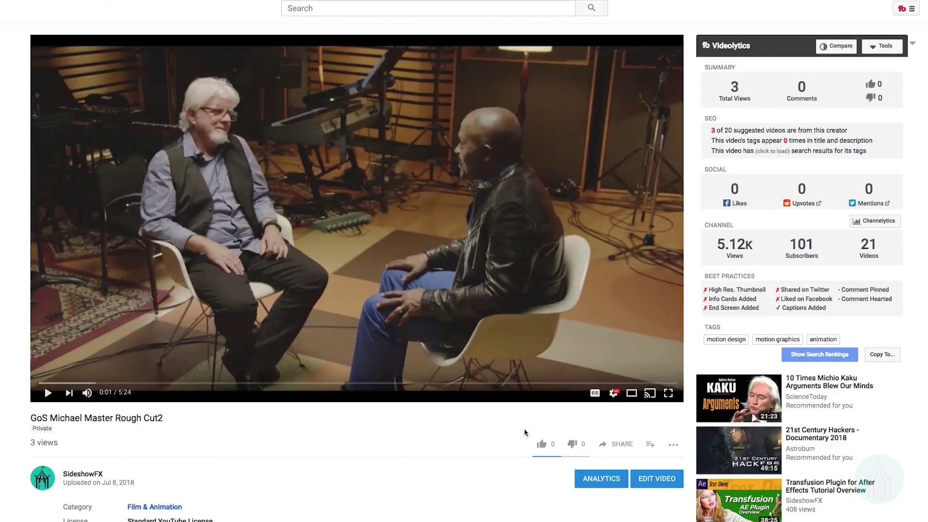
Step: Open the video's Subtitles/CC section and select the English (Automatic) captions
click(668, 480)
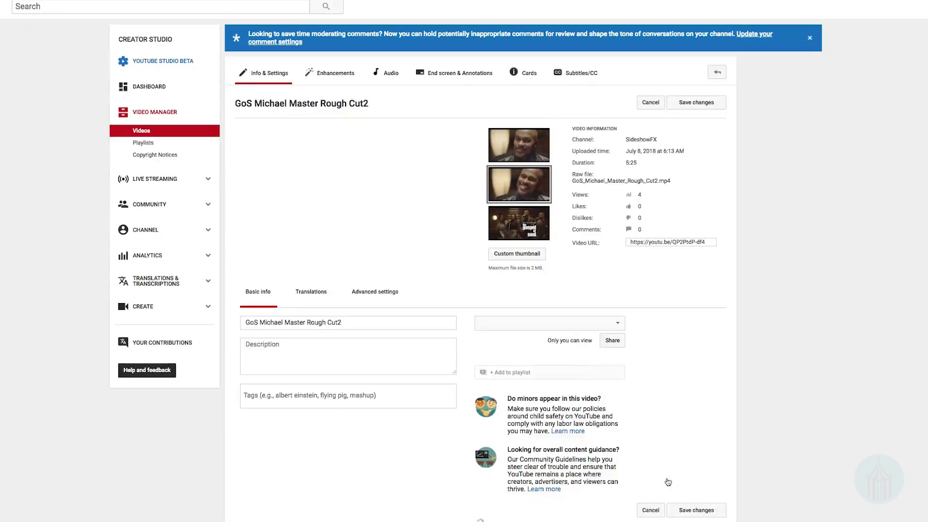
click(583, 75)
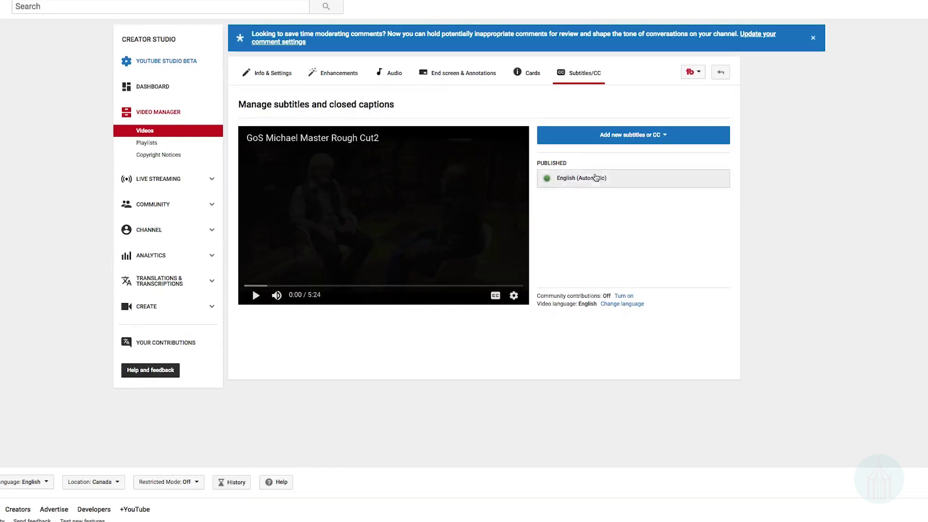
click(647, 181)
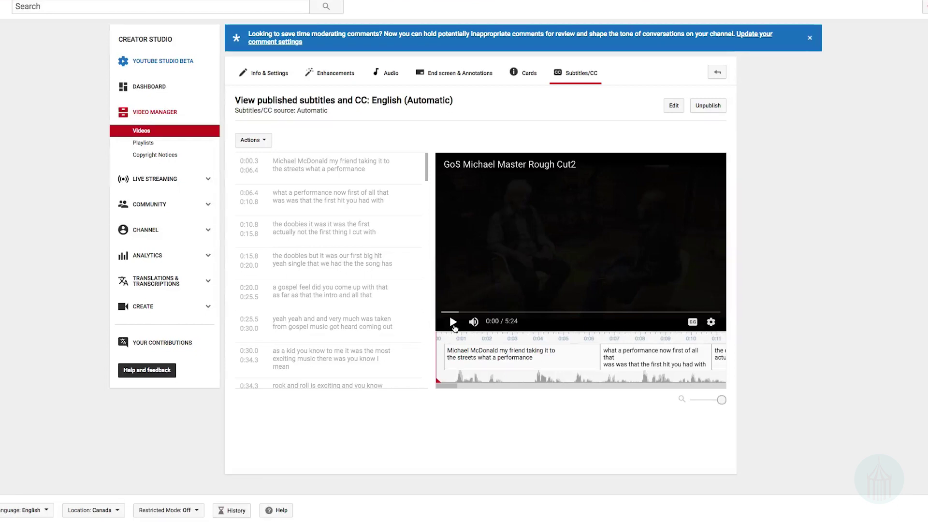
Step: Preview the automatic captions, then download them as an .srt file
click(453, 322)
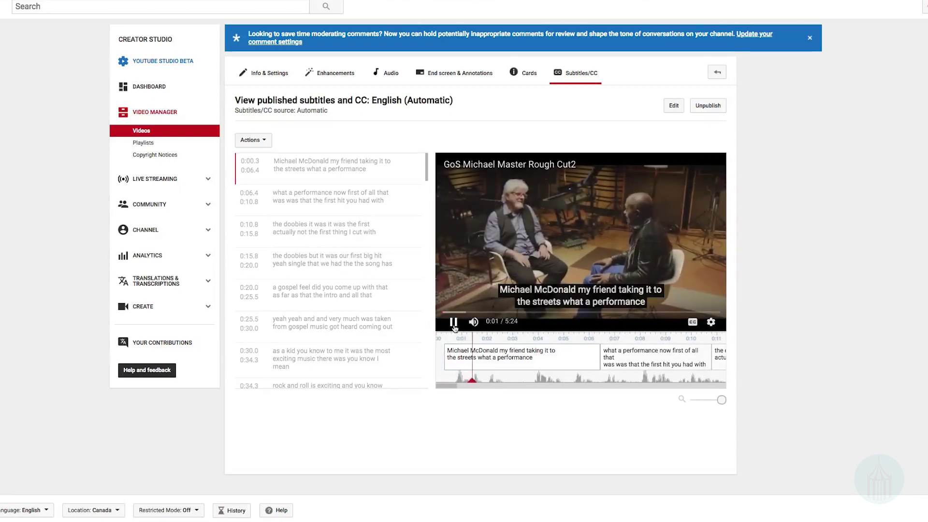
click(453, 322)
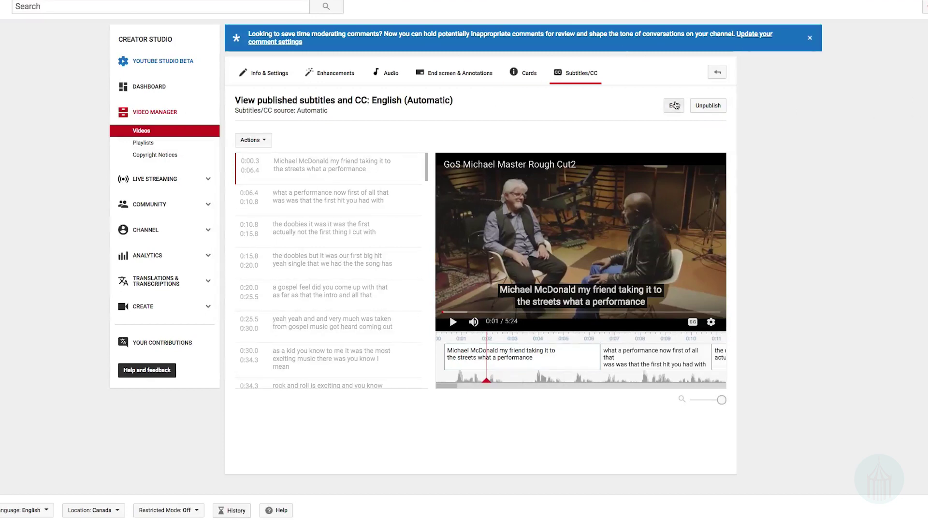
click(345, 175)
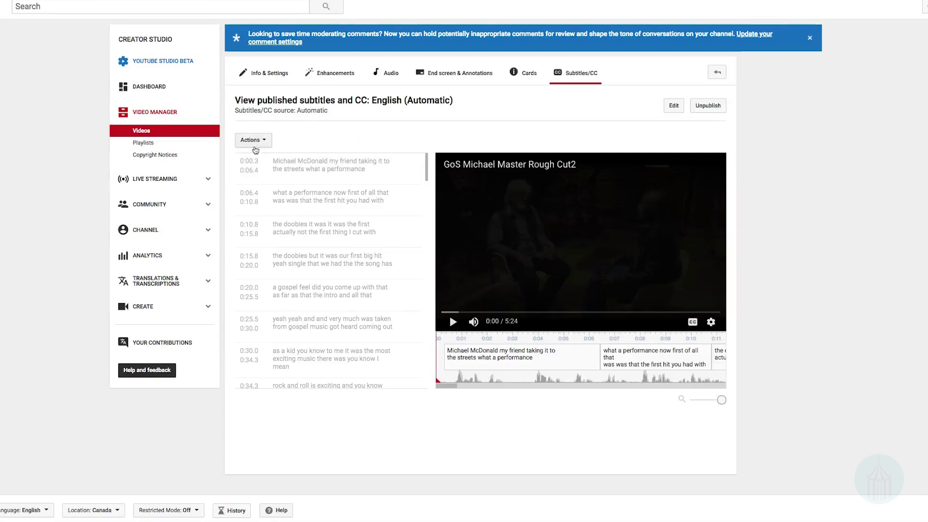
click(256, 144)
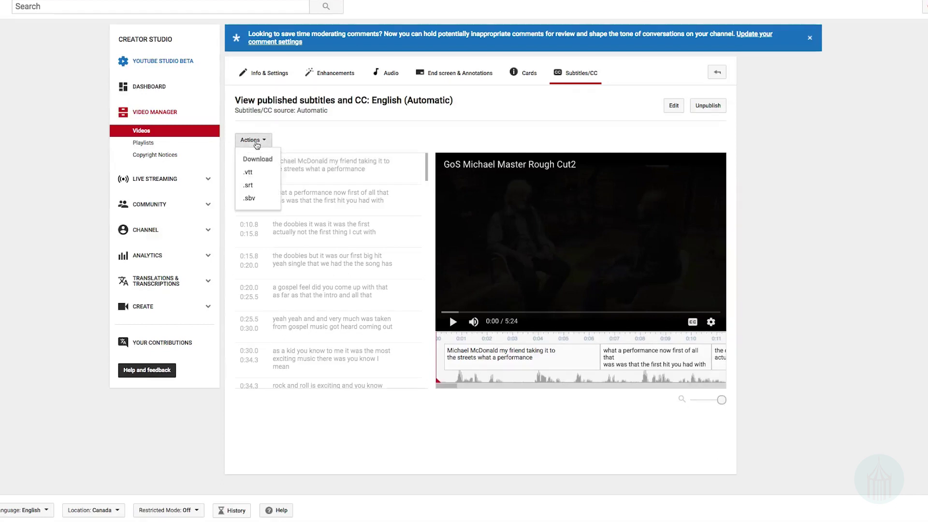
click(255, 190)
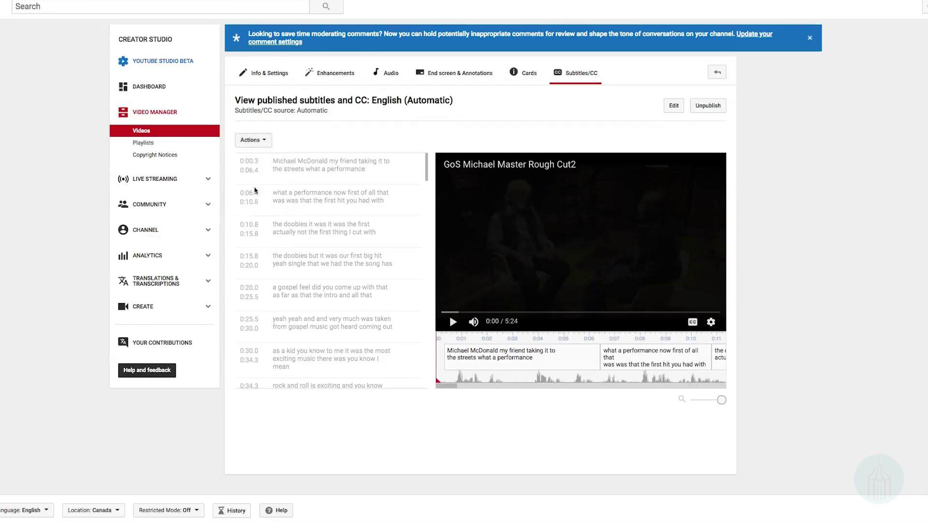
key(super+Tab)
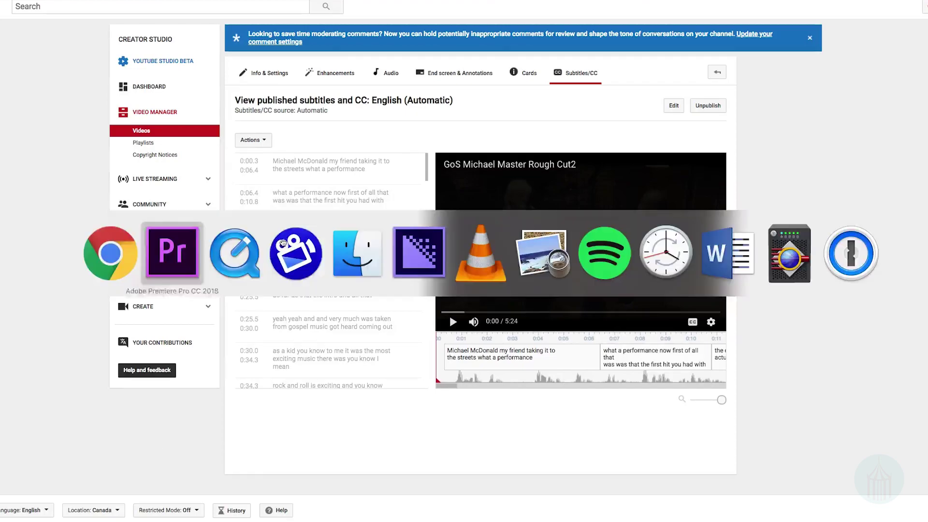
Step: Import captions (1).srt with the SRT importer as the Rough_Cut2 transcript
click(188, 265)
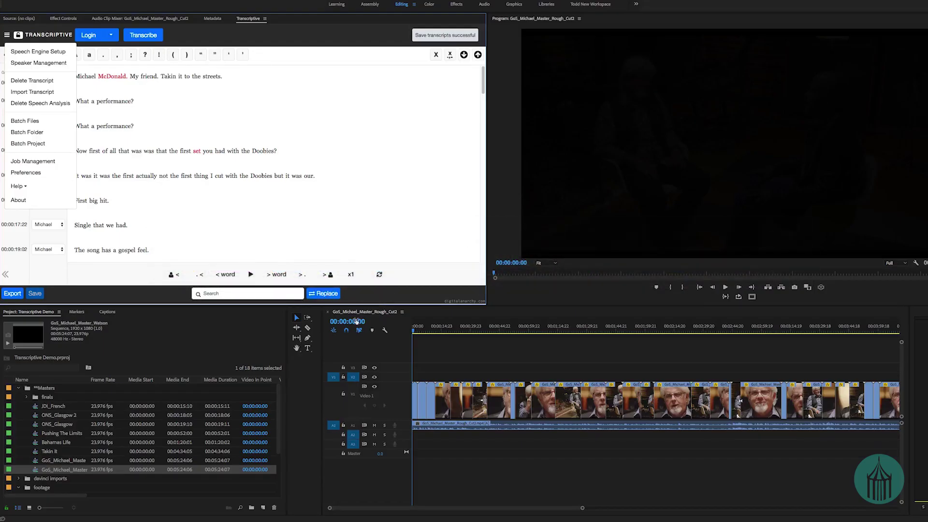
click(54, 91)
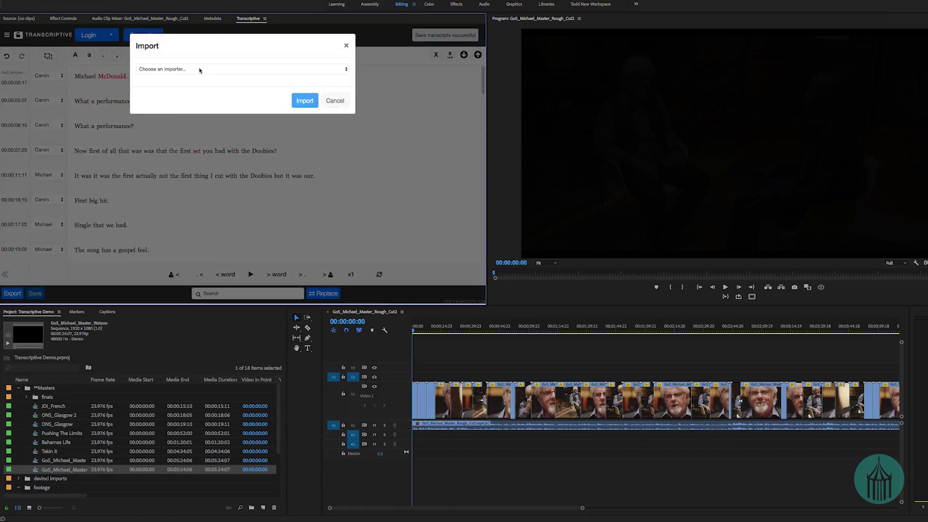
click(200, 70)
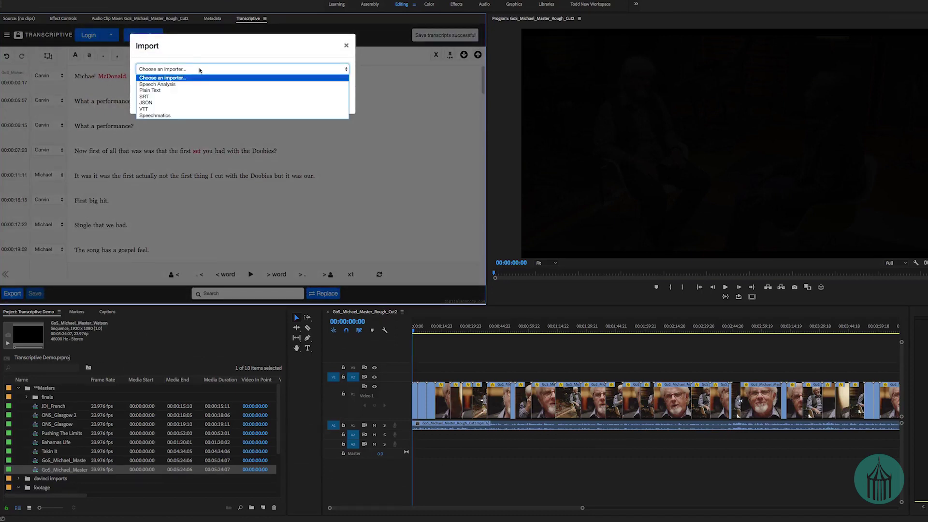
click(191, 97)
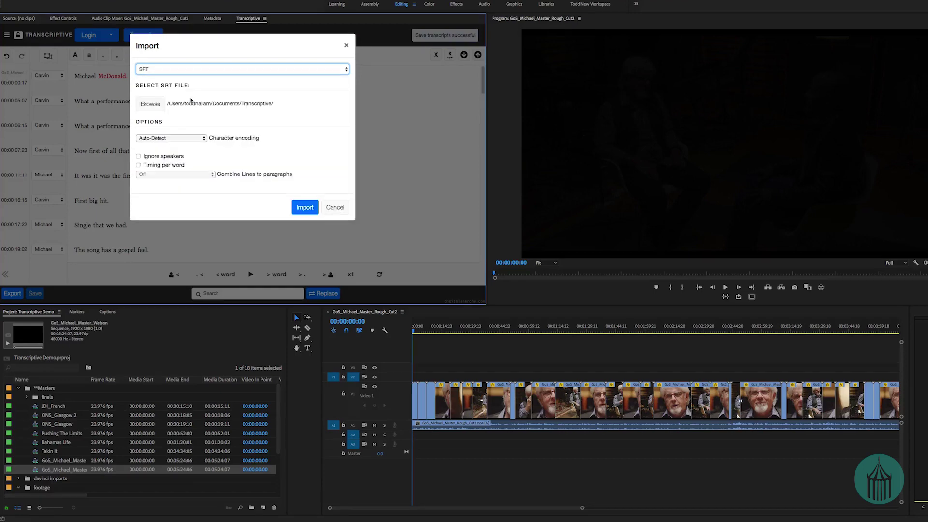
click(150, 104)
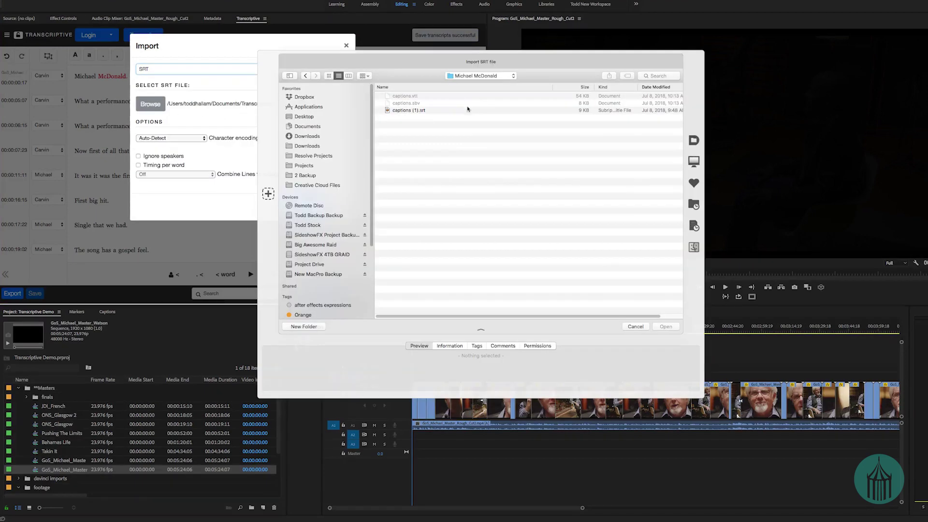
double_click(420, 113)
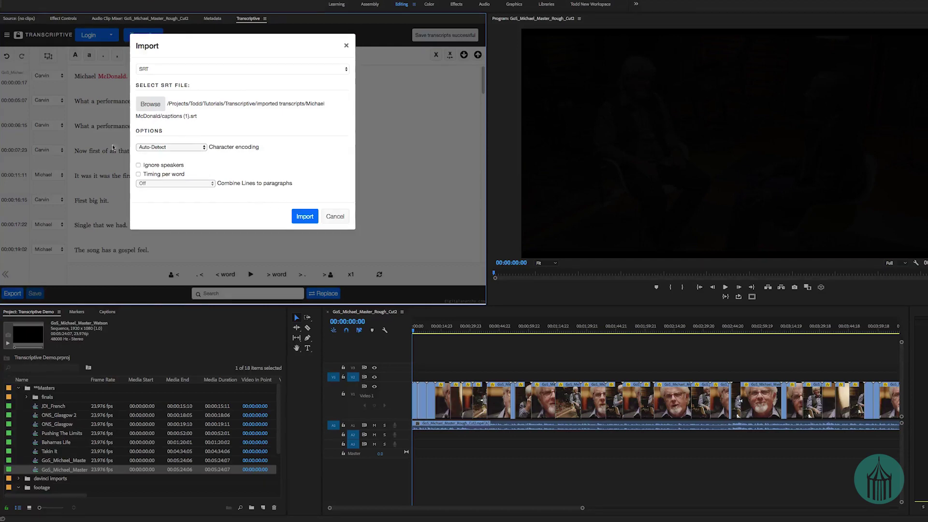
click(305, 217)
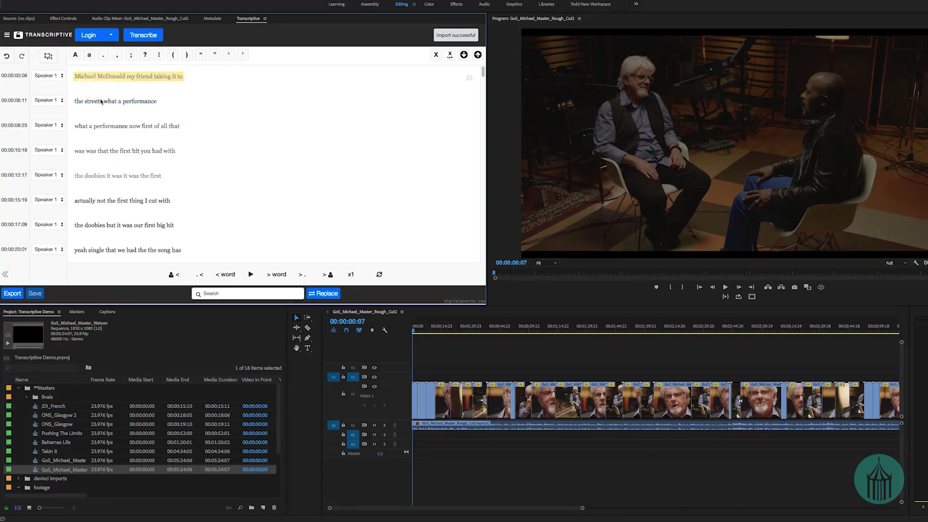
key(ctrl+space)
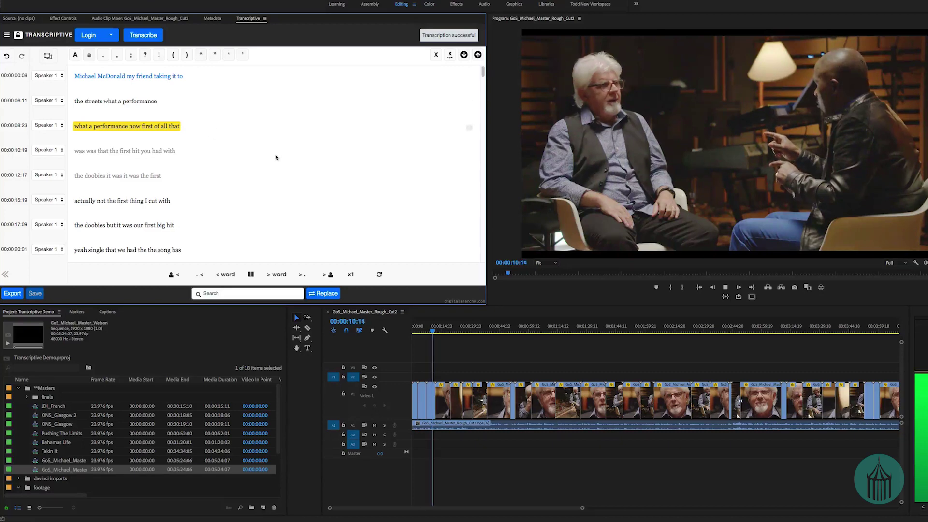
key(ctrl+space)
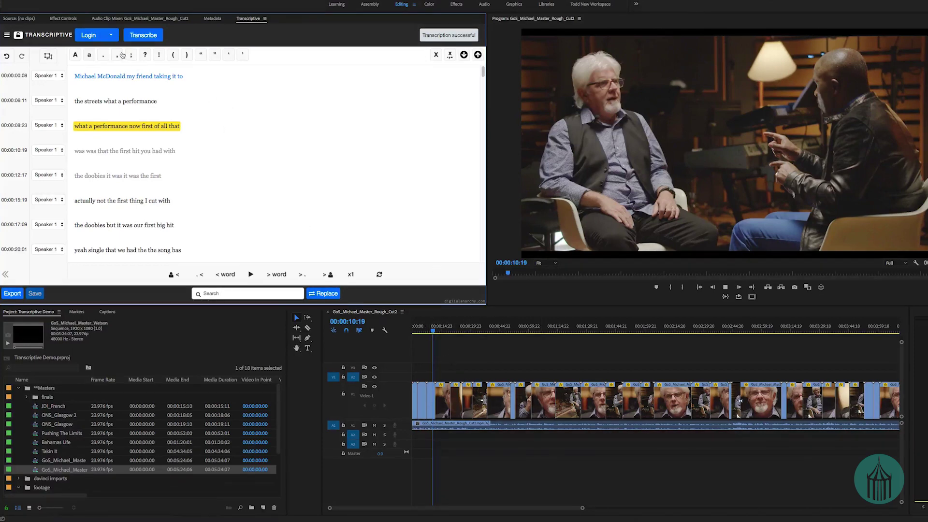
Step: Transcribe with Speechmatics using Align current text to sync the caption text
click(158, 34)
click(267, 98)
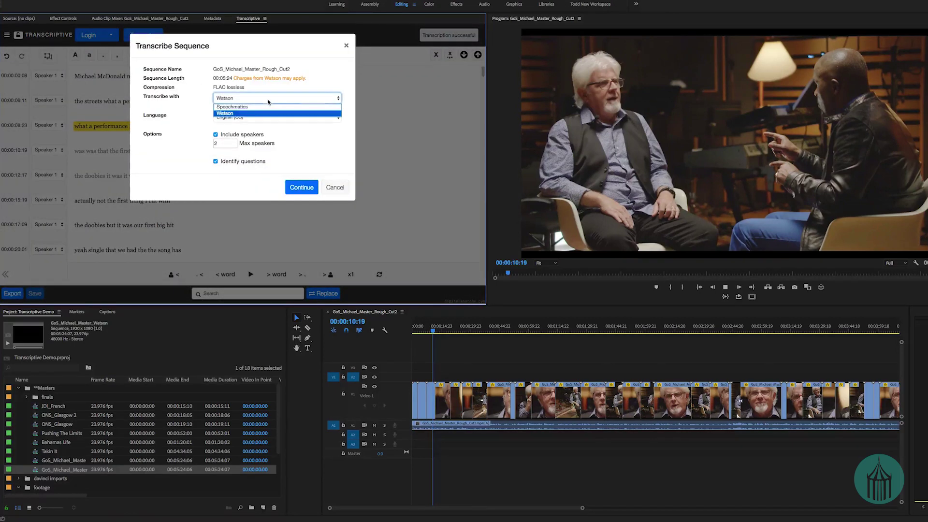
click(266, 107)
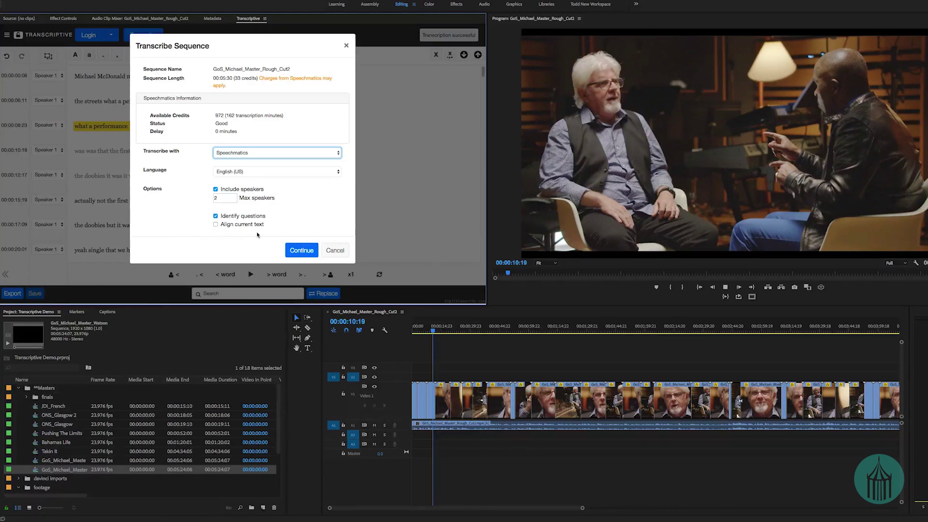
click(216, 225)
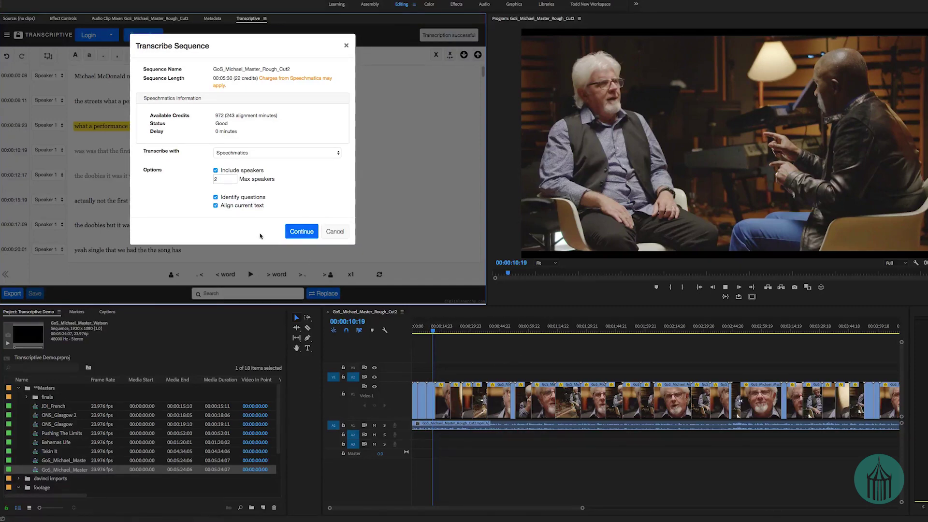
click(305, 232)
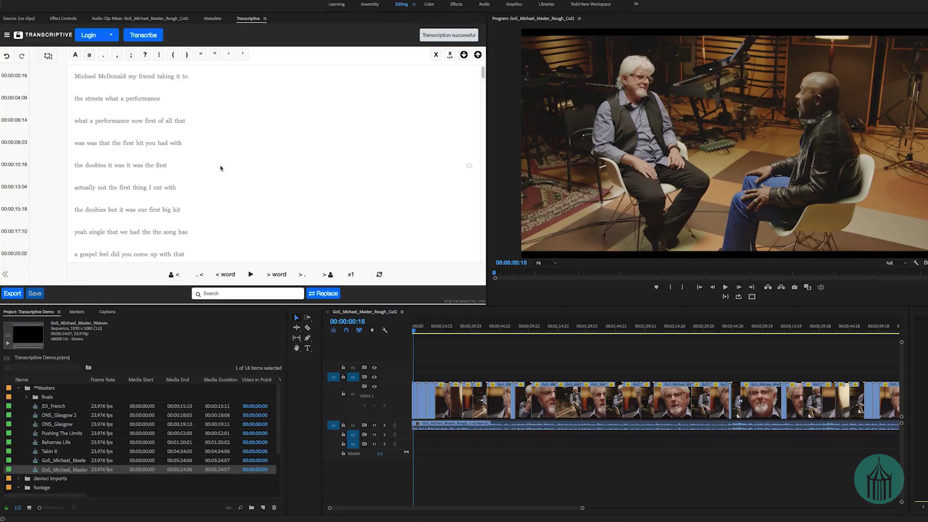
click(80, 79)
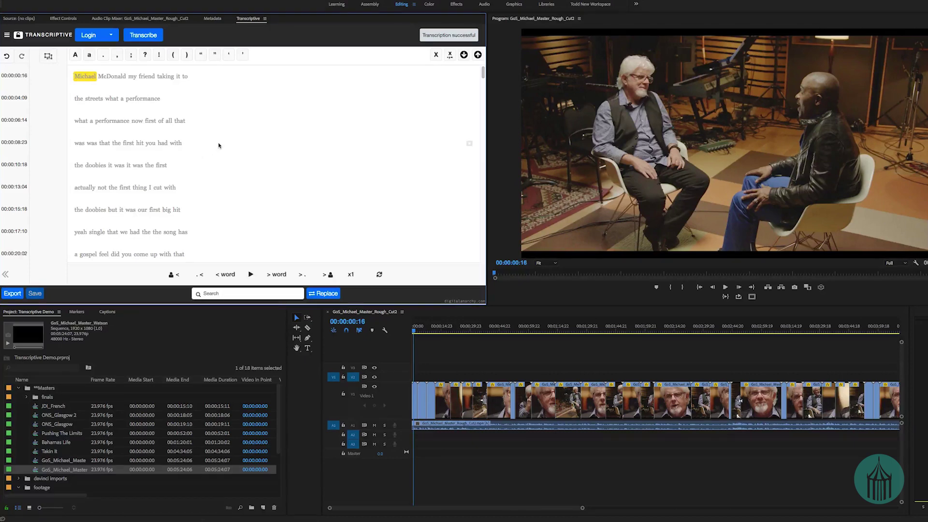
key(ctrl+space)
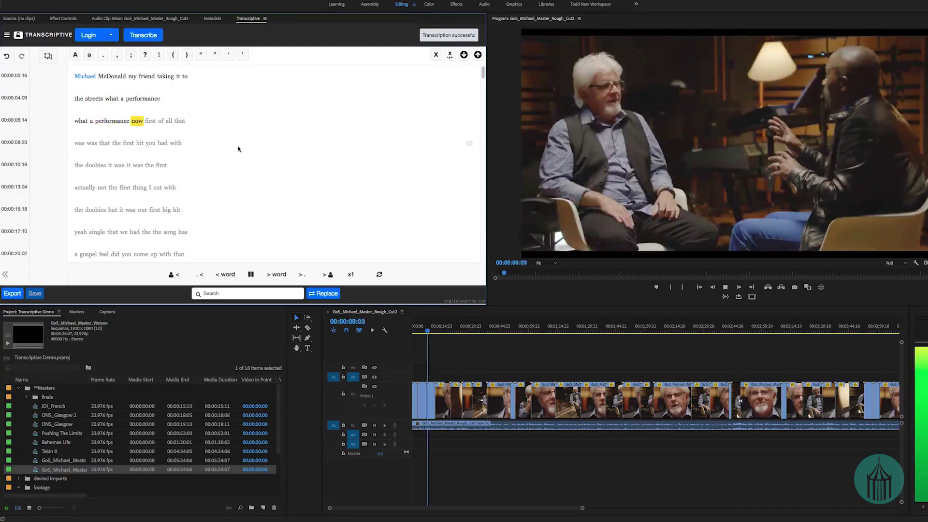
key(space)
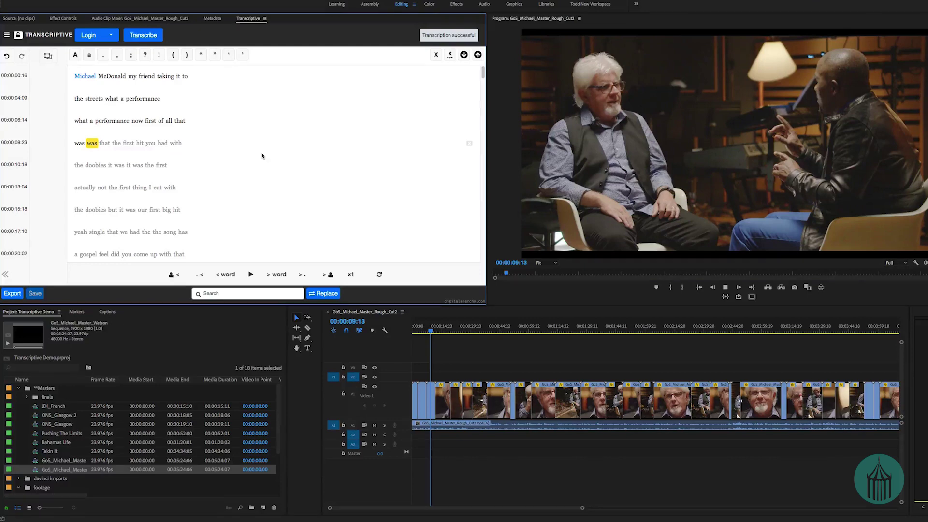
click(53, 78)
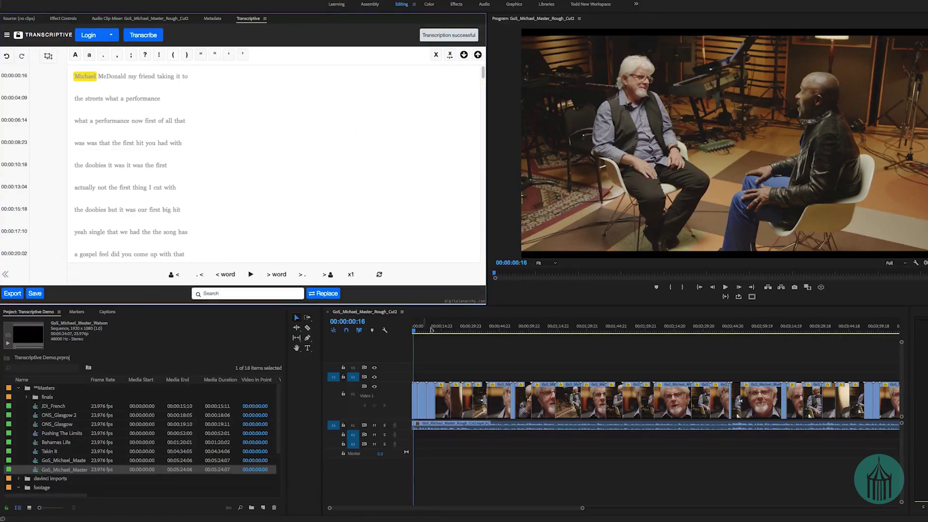
click(7, 35)
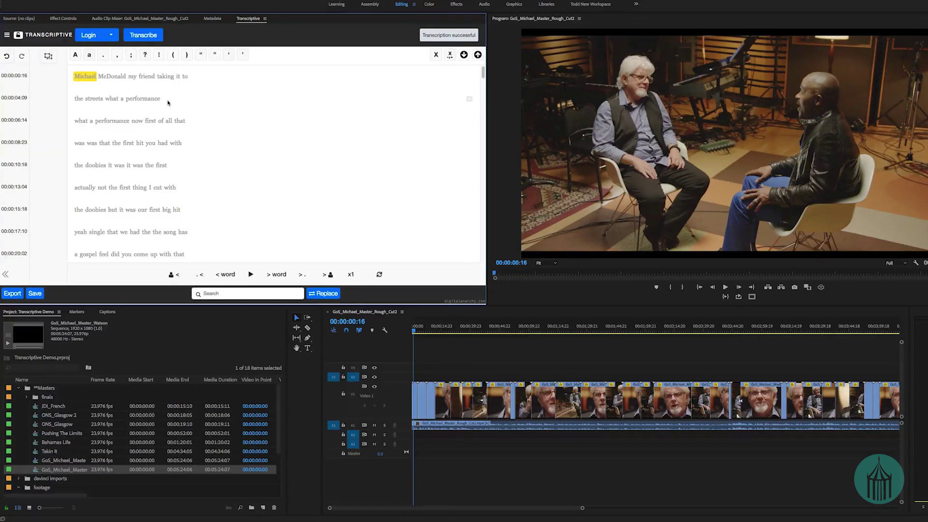
click(4, 60)
Step: Undo edits back to the punctuated, speaker-labelled transcript
click(4, 60)
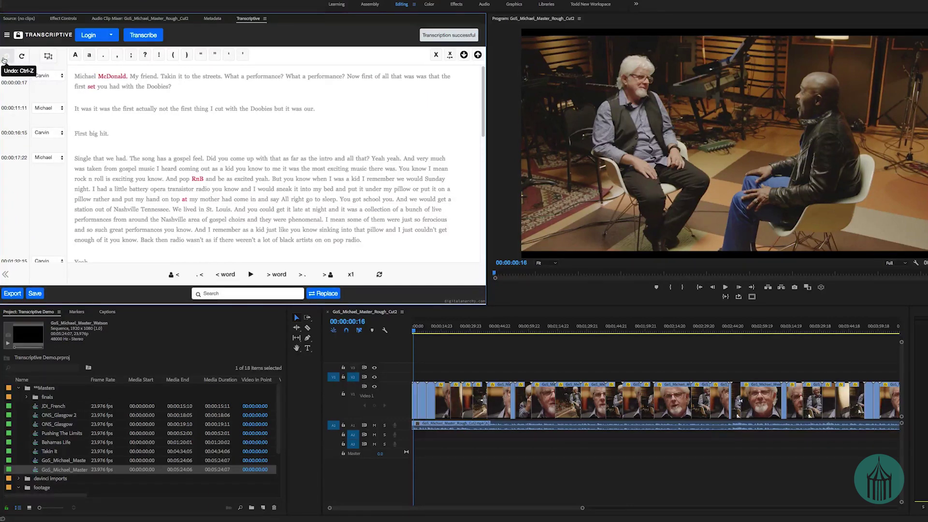
click(4, 59)
click(4, 59)
Step: Split the transcript into one block per sentence and save it
click(50, 57)
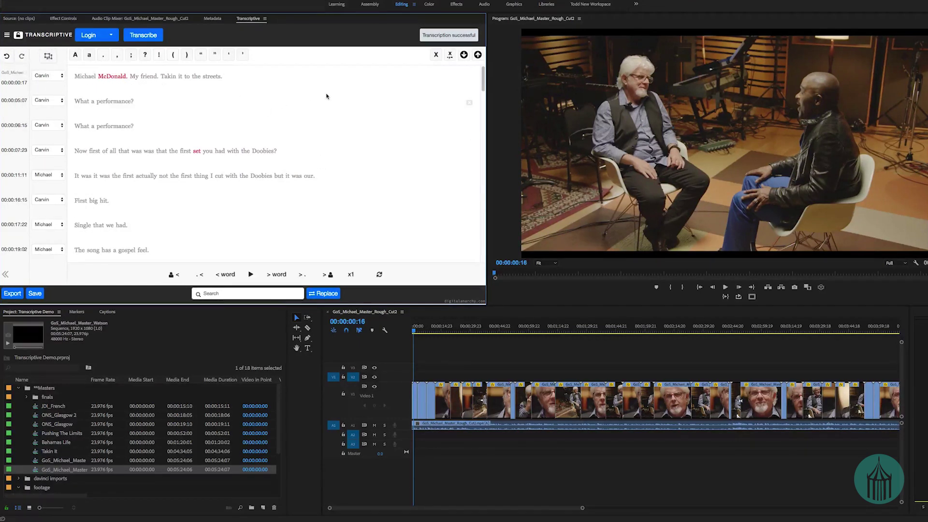
scroll(318, 147, down, 5)
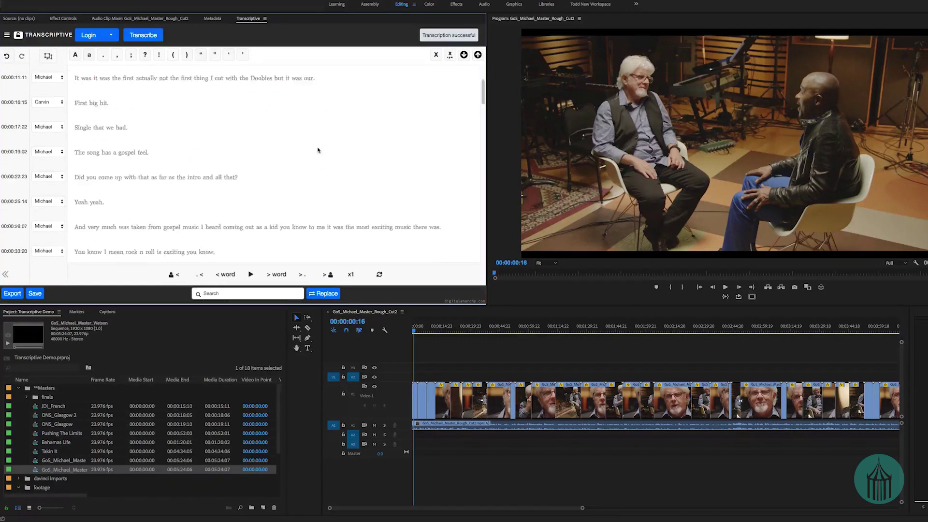
scroll(318, 141, up, 7)
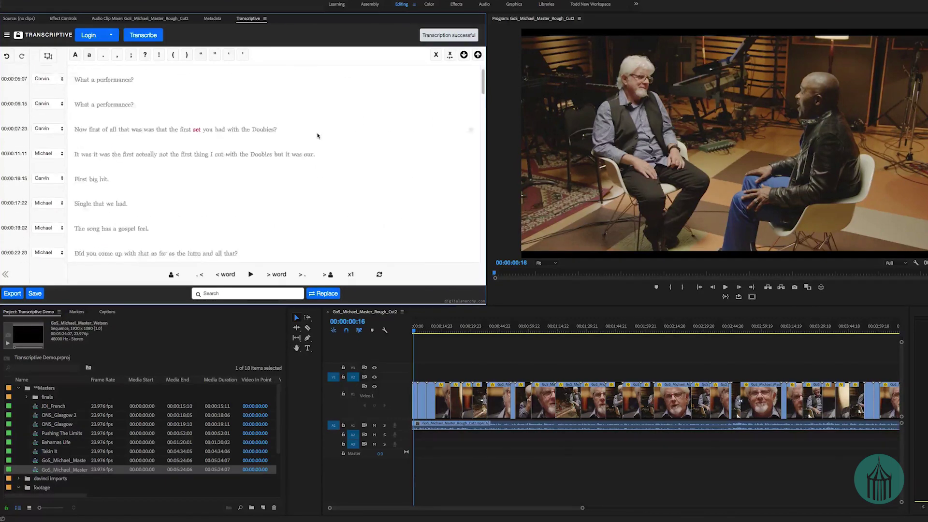
key(ctrl+s)
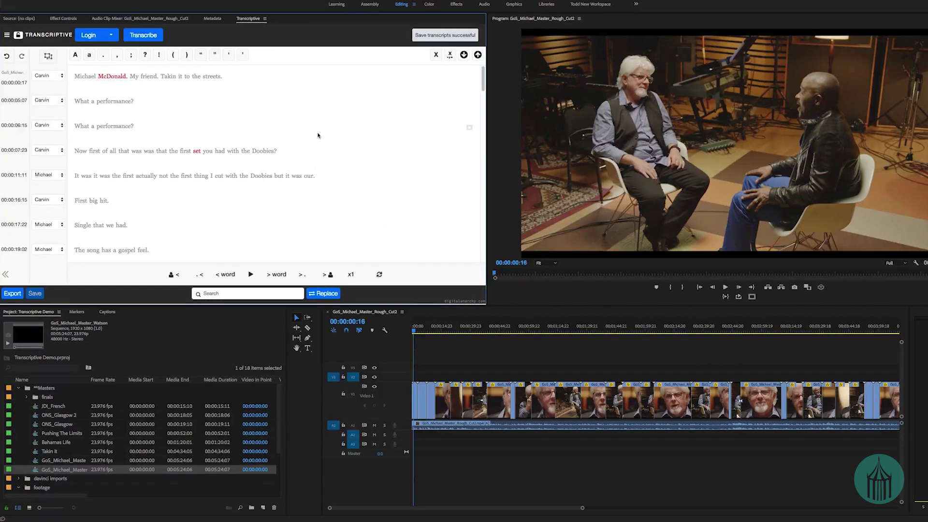
click(7, 35)
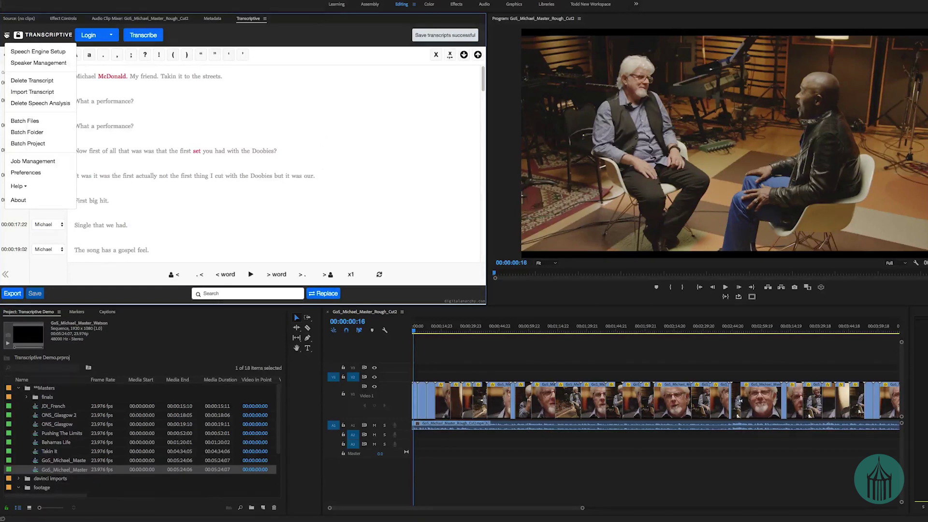
click(258, 104)
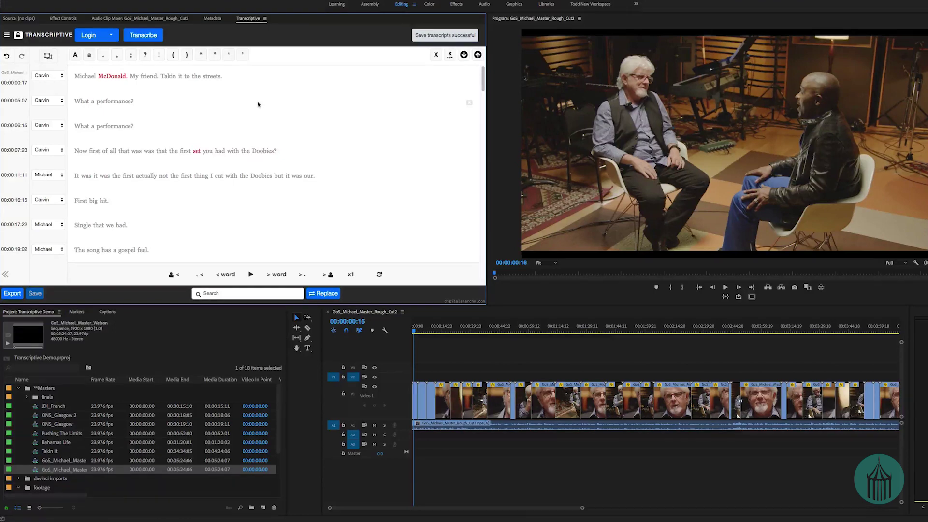
Step: Export the transcript as Sequence Markers including speakers, 0.1 seconds between markers
click(7, 295)
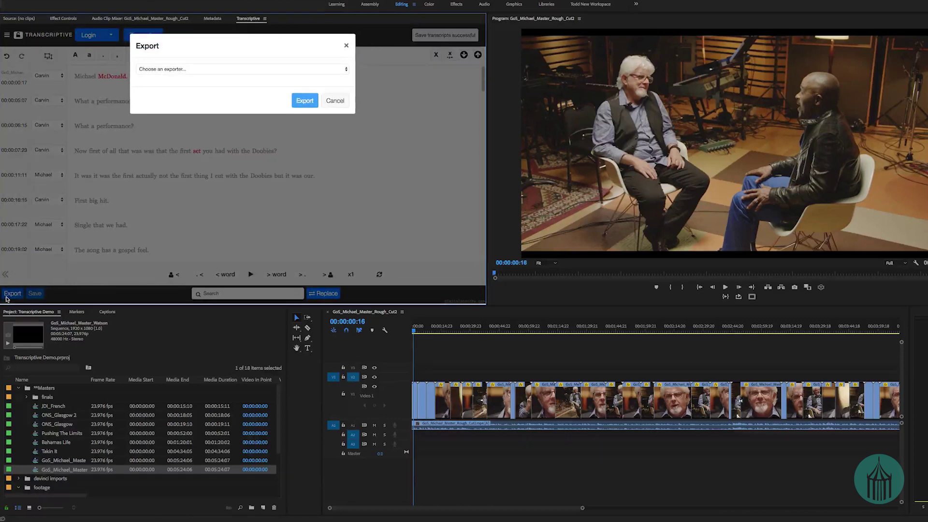
click(200, 73)
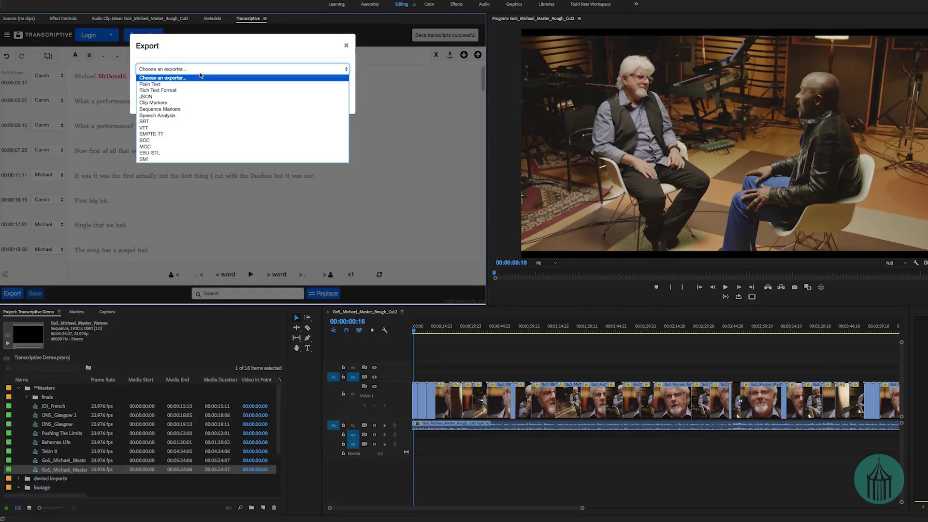
click(188, 109)
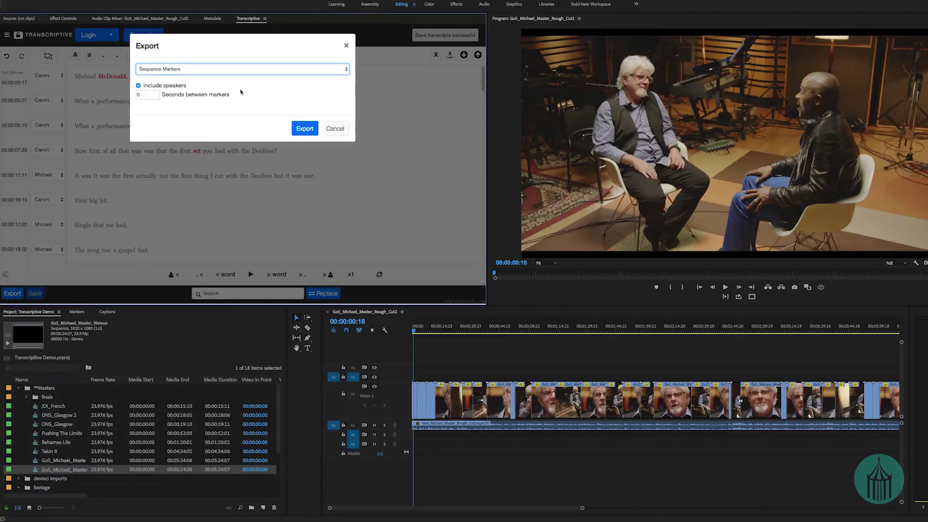
click(305, 128)
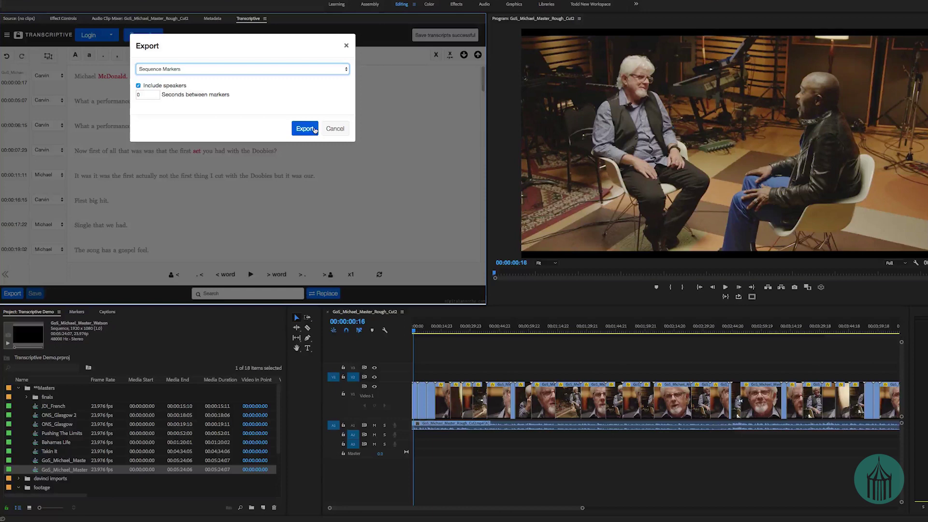
click(150, 94)
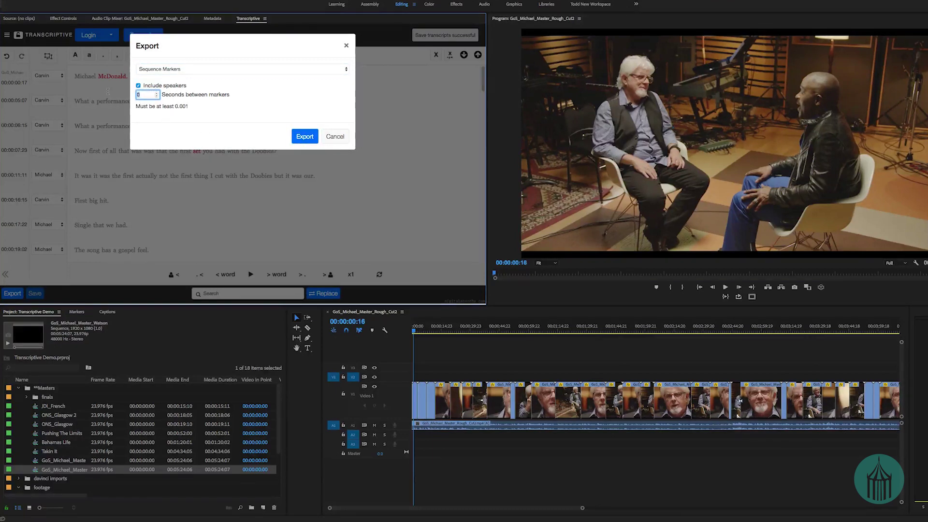
text(.1)
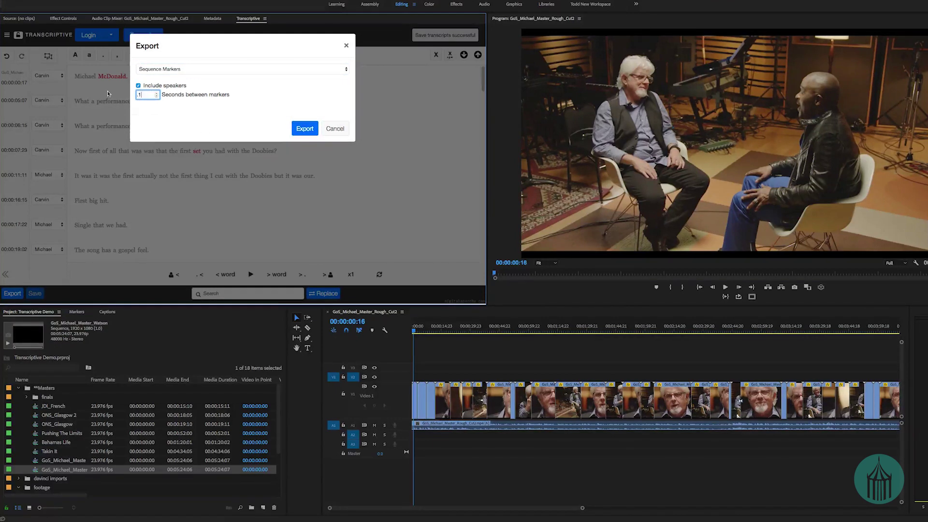
click(307, 129)
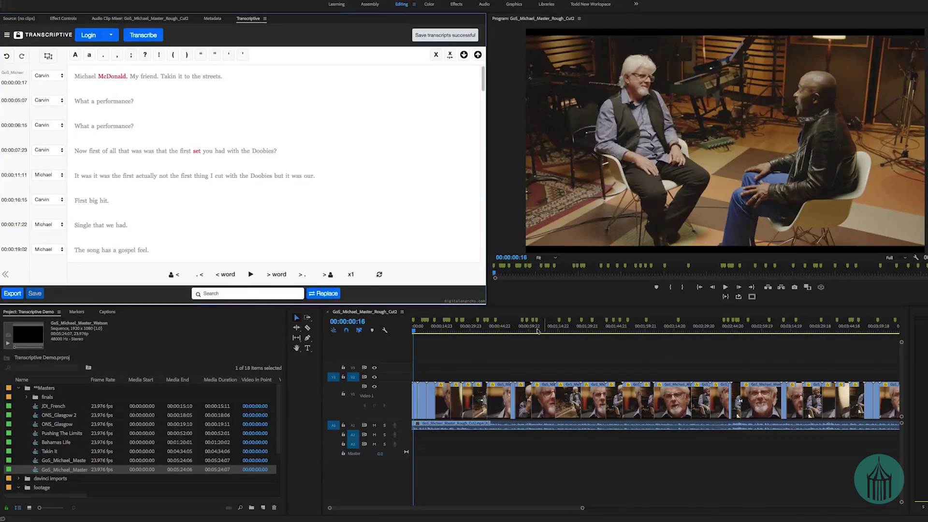
Step: Zoom in on the sequence start and open the first 'Carvin: Michael McDonald…' marker
drag(448, 330, 633, 330)
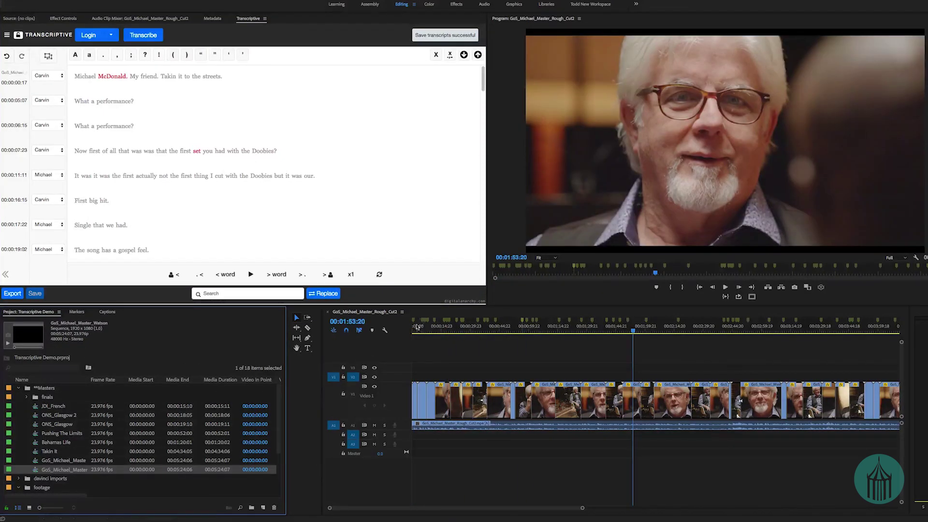
scroll(428, 329, up, 3)
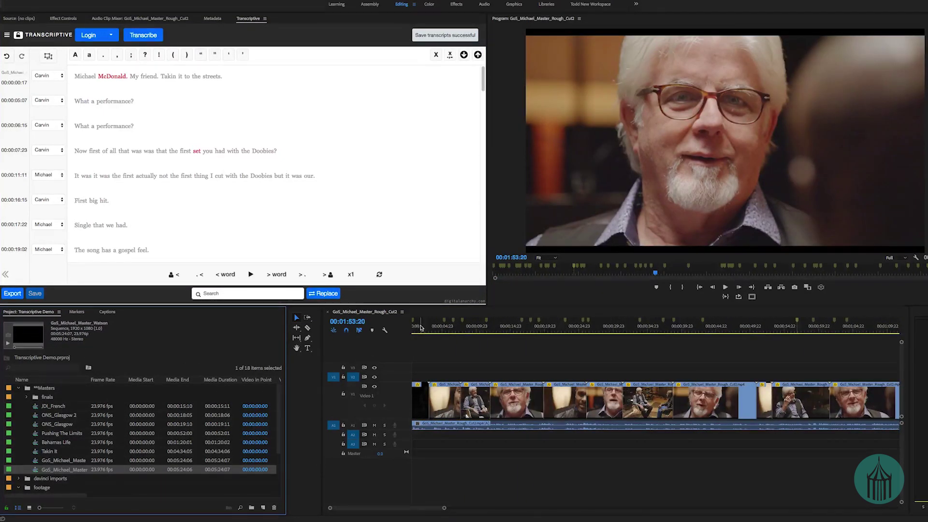
mouse_move(413, 321)
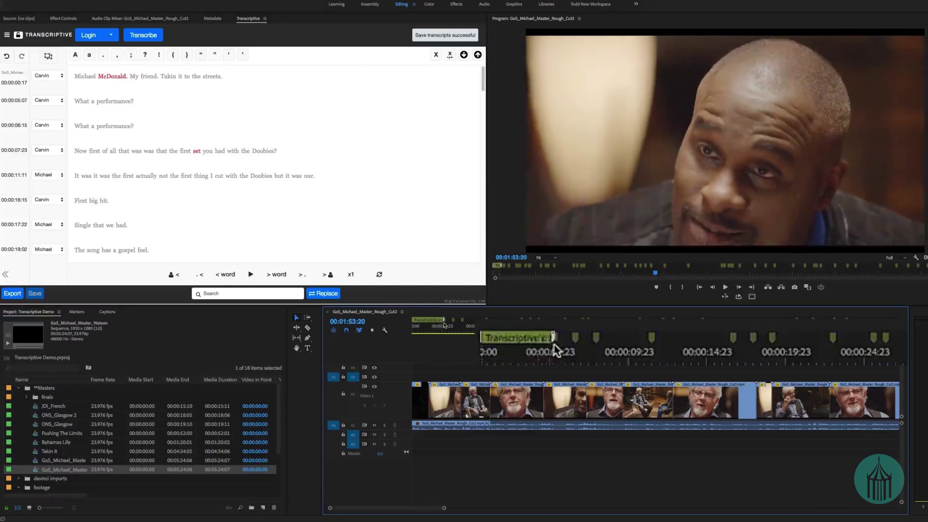
key(=)
key(=)
key(=)
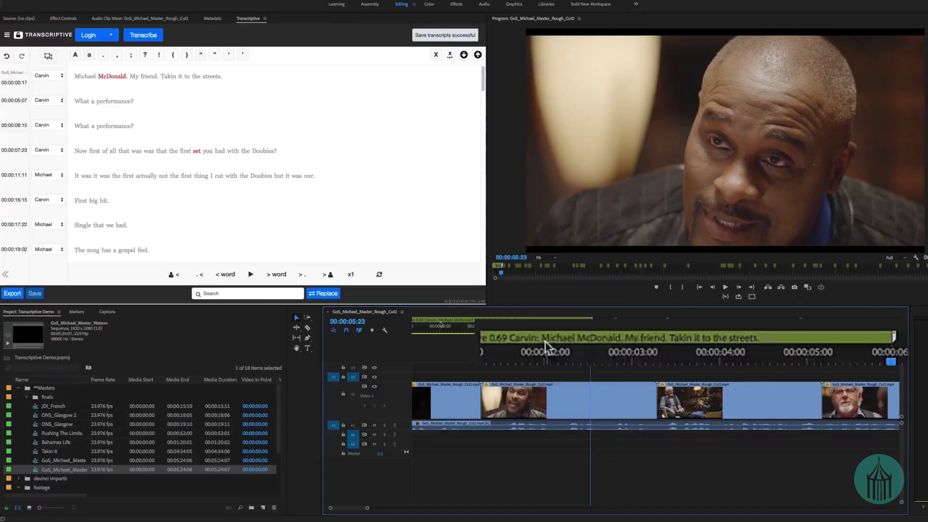
scroll(584, 352, up, 2)
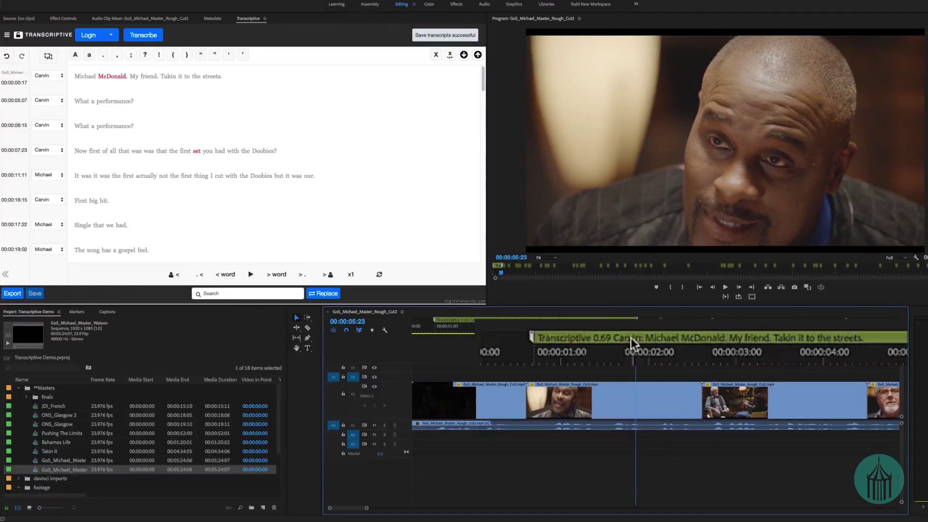
double_click(468, 321)
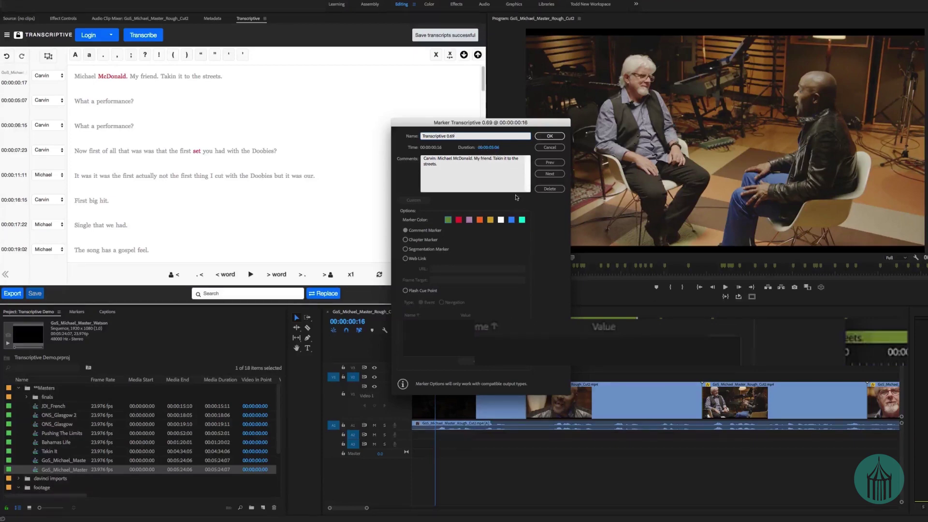
Step: Clear the 'Transcriptive 0.69' name from the first marker and confirm
mouse_move(482, 125)
mouse_down()
mouse_move(280, 151)
mouse_move(310, 155)
mouse_up()
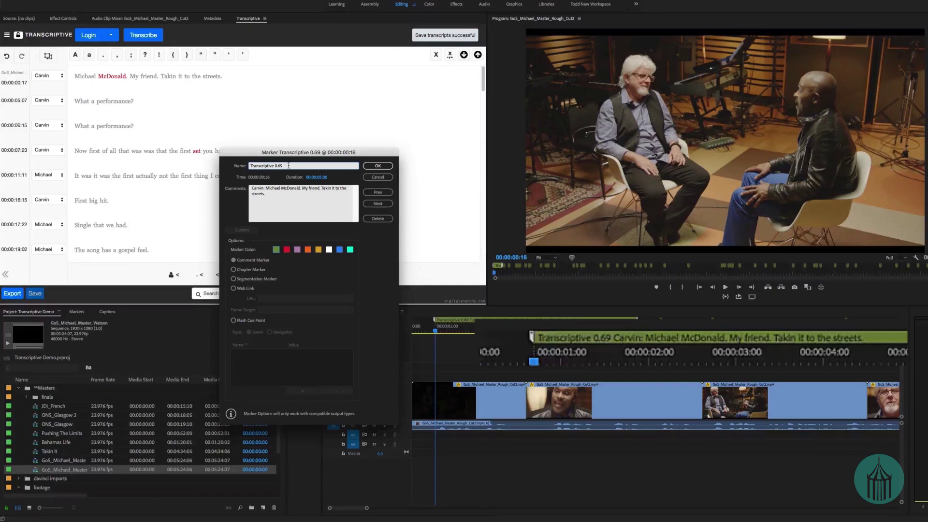
mouse_move(624, 338)
key(super+a)
key(BackSpace)
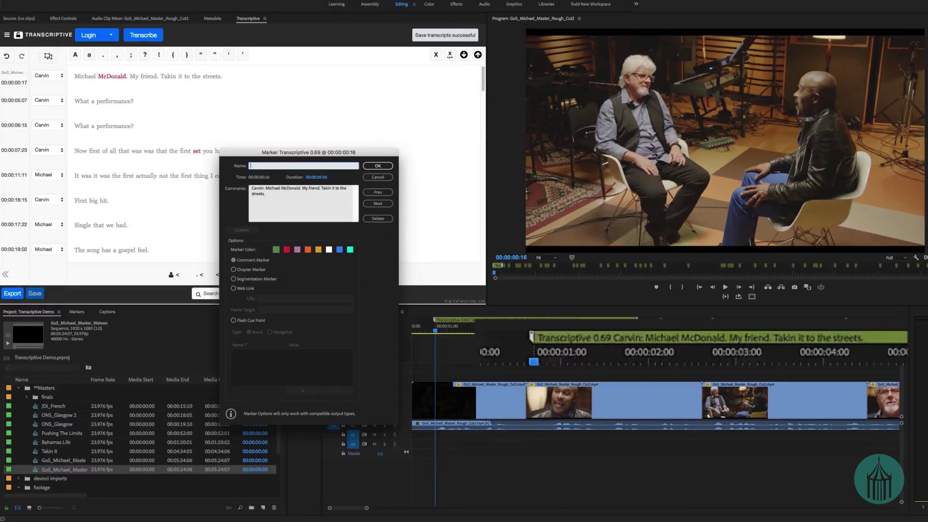
click(379, 166)
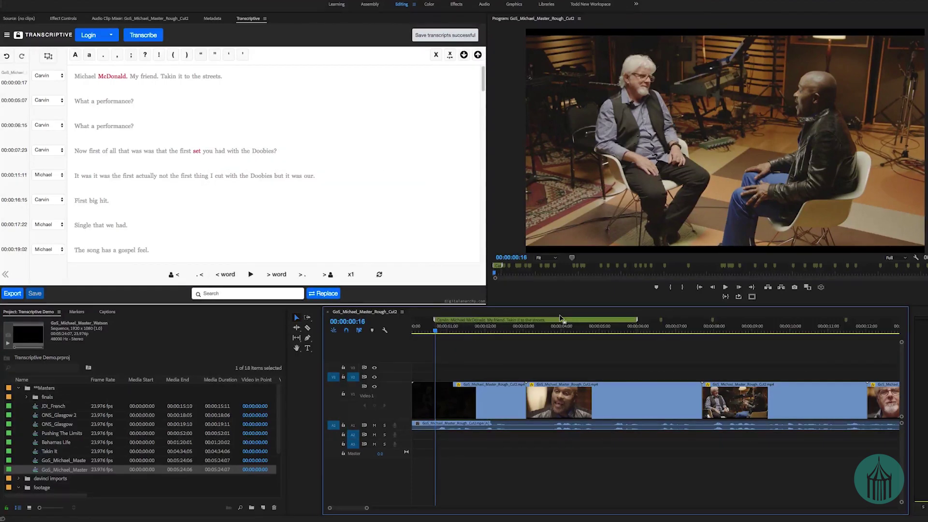
key(minus)
key(minus)
key(minus)
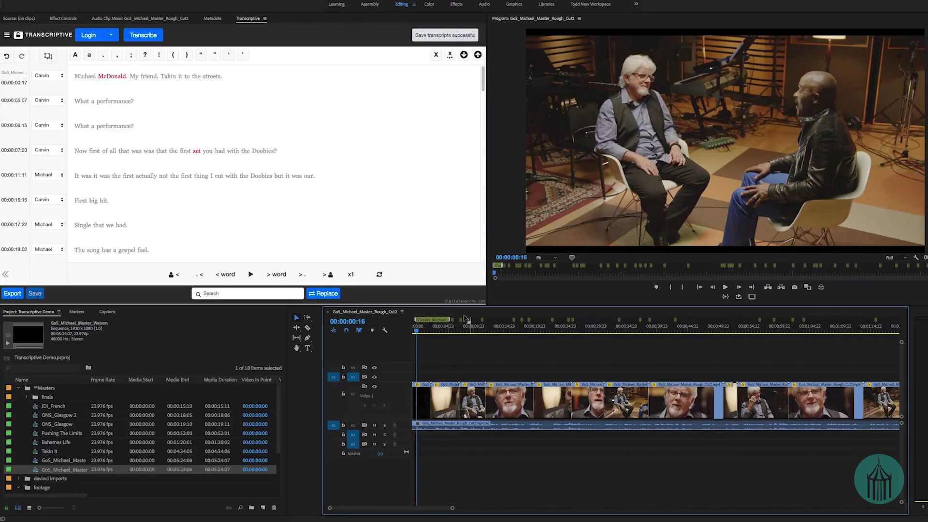
click(473, 321)
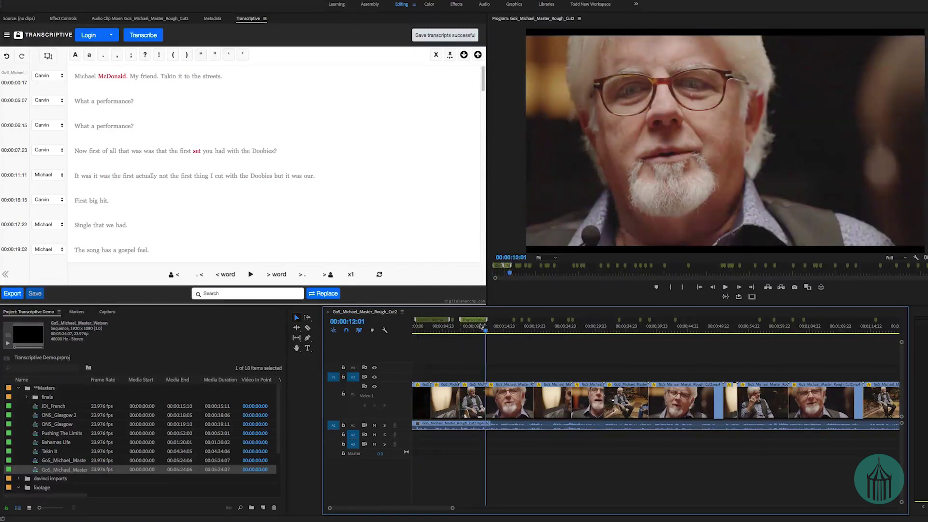
key(equal)
key(equal)
key(equal)
key(equal)
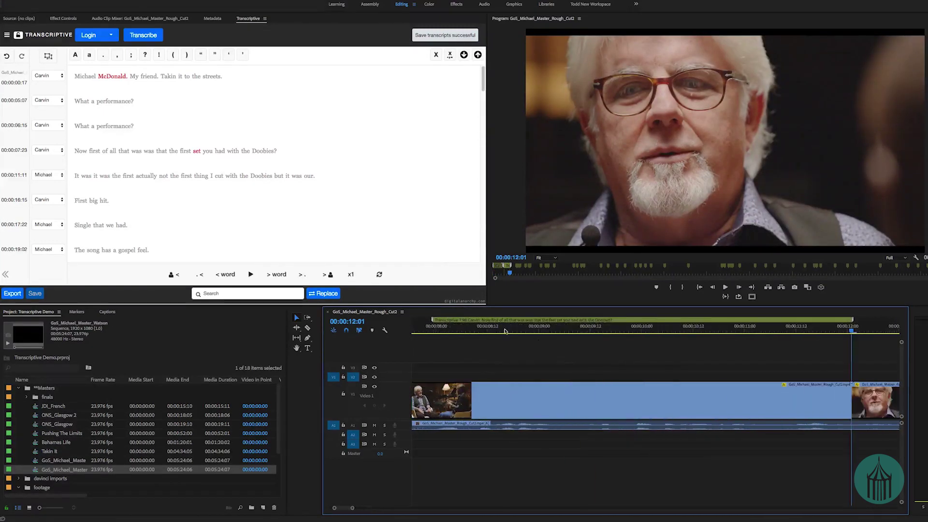
key(minus)
key(minus)
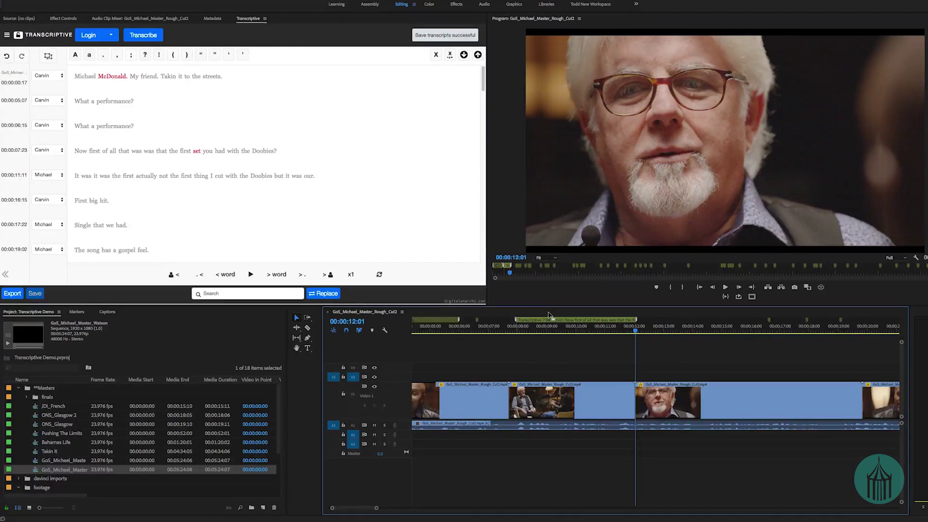
click(526, 319)
key(ctrl+shift+m)
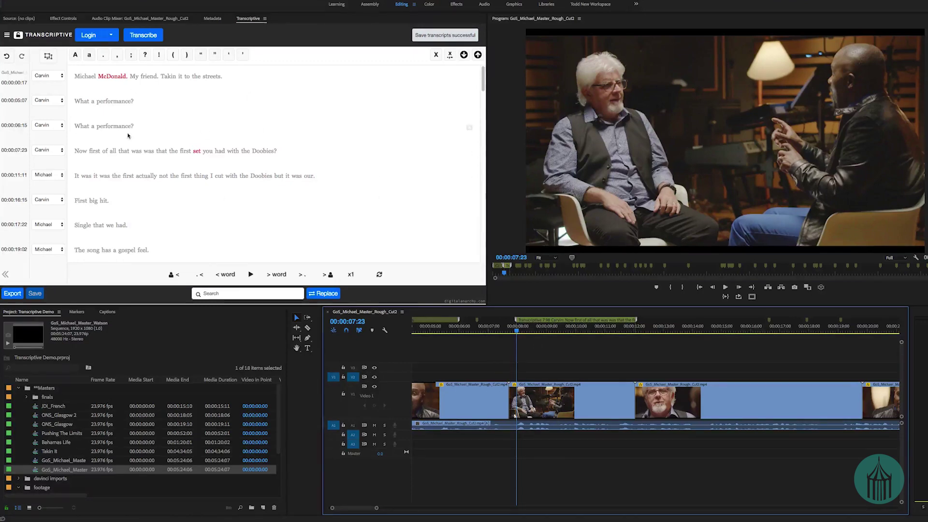
key(l)
key(l)
key(l)
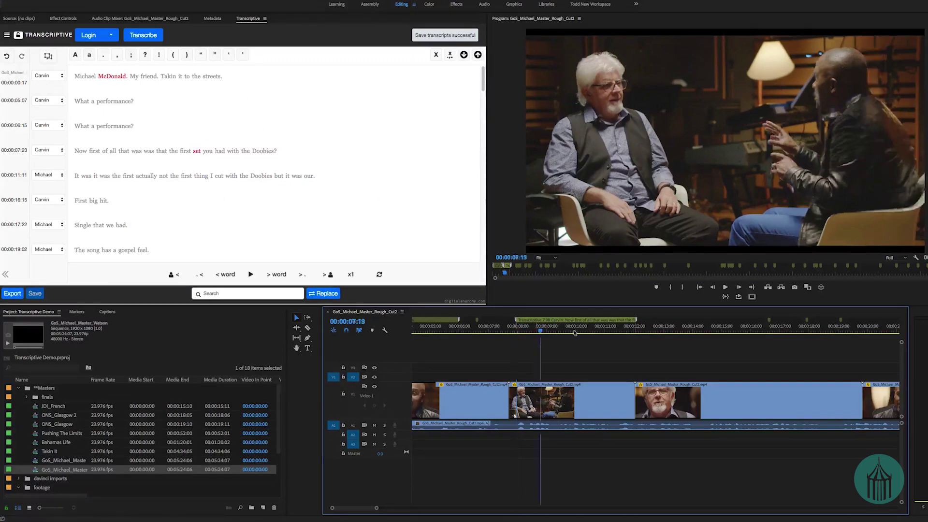
key(minus)
key(minus)
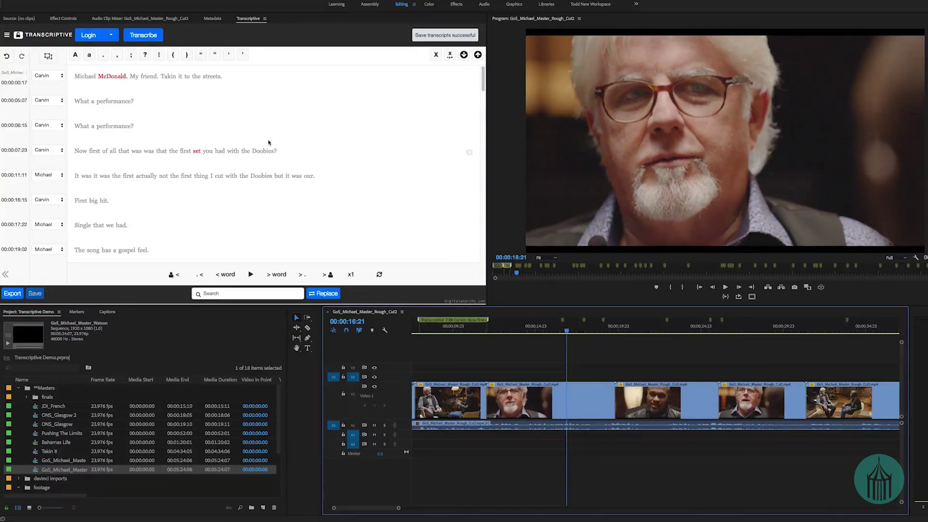
click(217, 94)
click(114, 101)
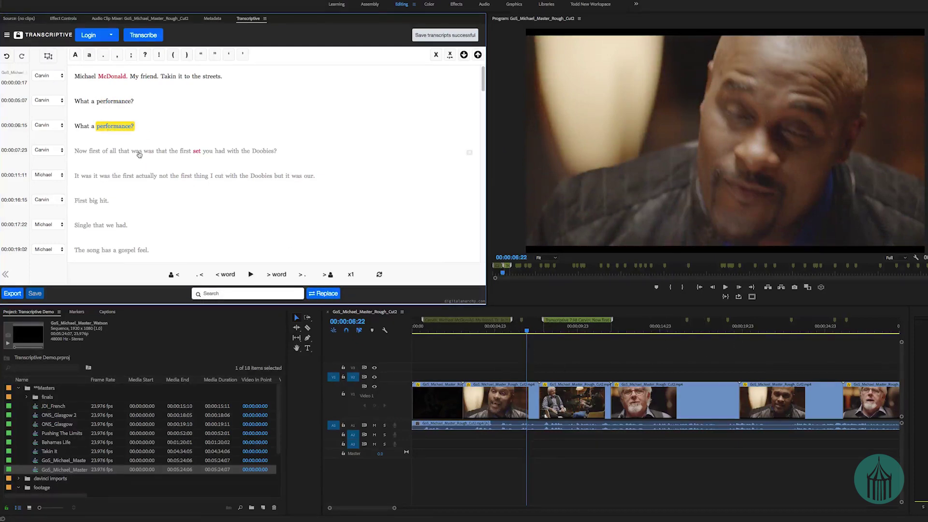
click(137, 152)
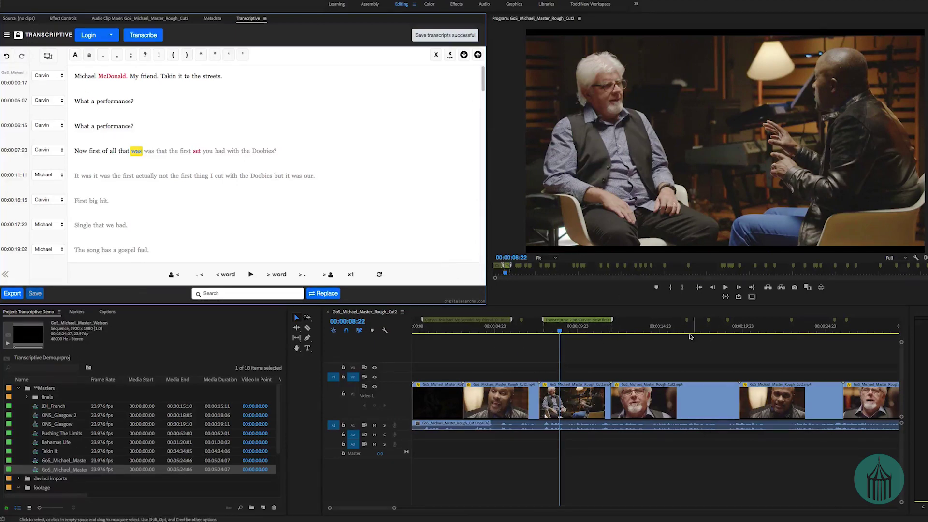
drag(657, 327, 769, 331)
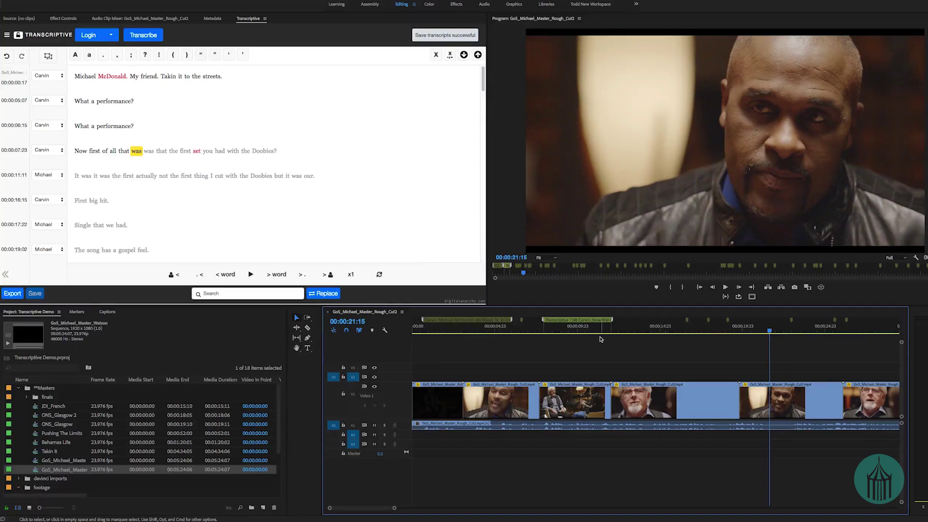
key(minus)
key(minus)
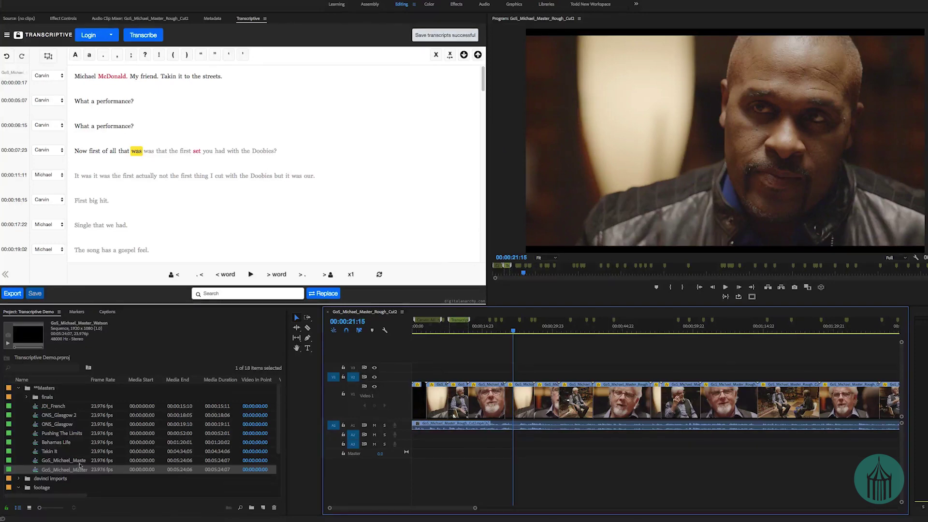
Step: Open Pushing The Limits, then play and scrub its opening audio
double_click(32, 434)
click(625, 360)
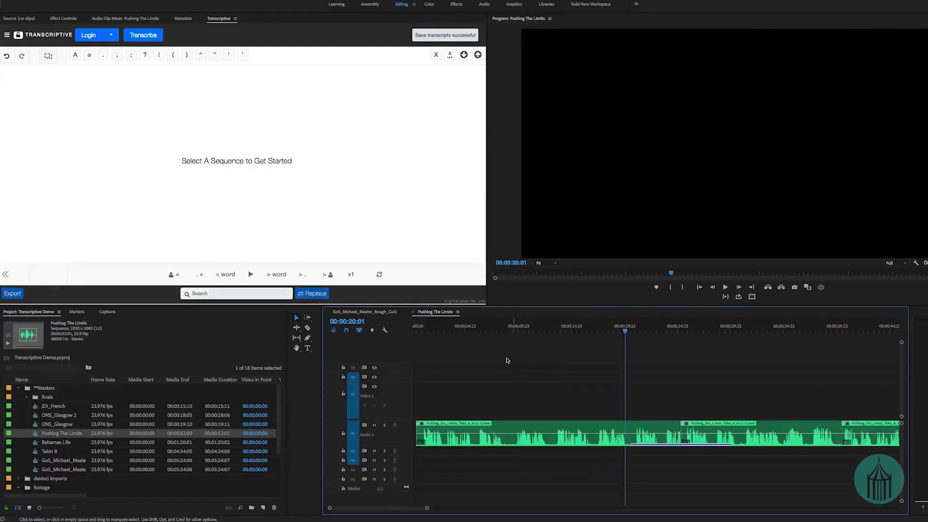
key(minus)
drag(486, 326, 414, 328)
key(space)
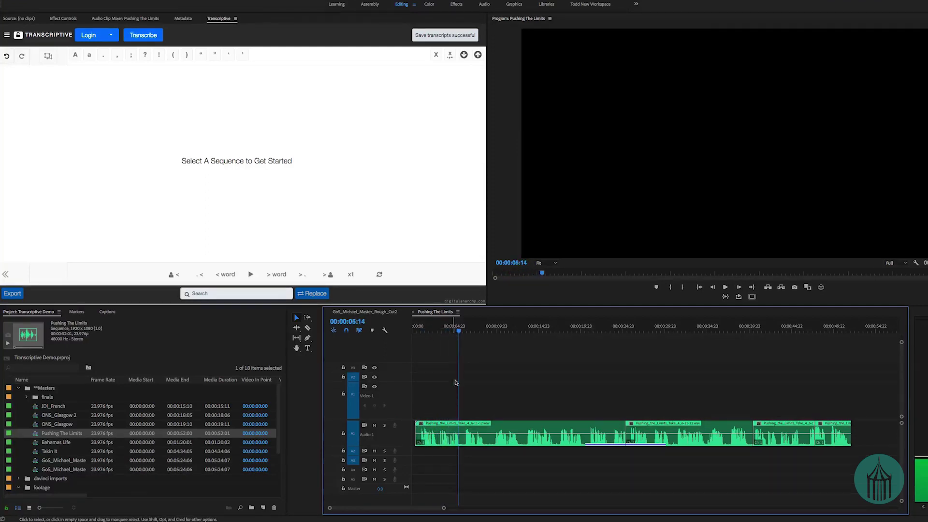
click(458, 325)
drag(459, 327, 413, 328)
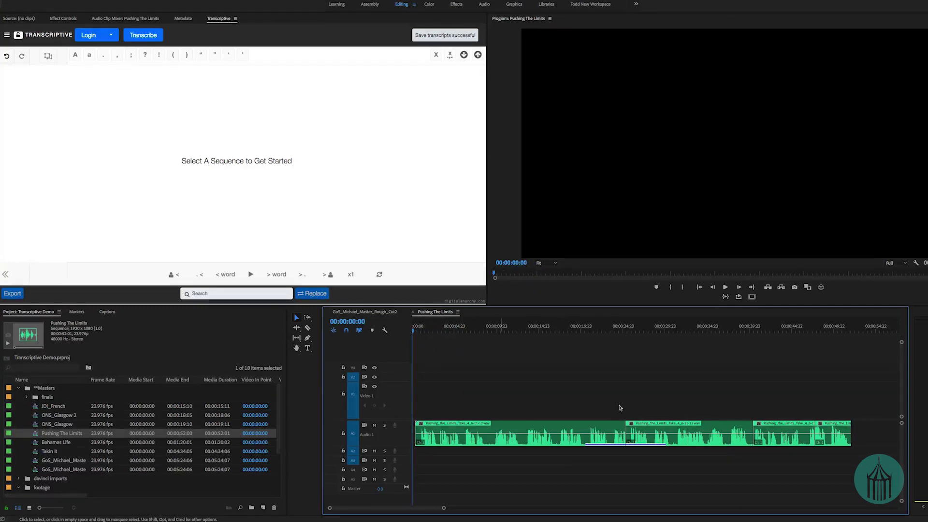
drag(530, 328, 319, 360)
Step: Transcribe Pushing The Limits with Speechmatics in English (US), with Include speakers unchecked
click(146, 41)
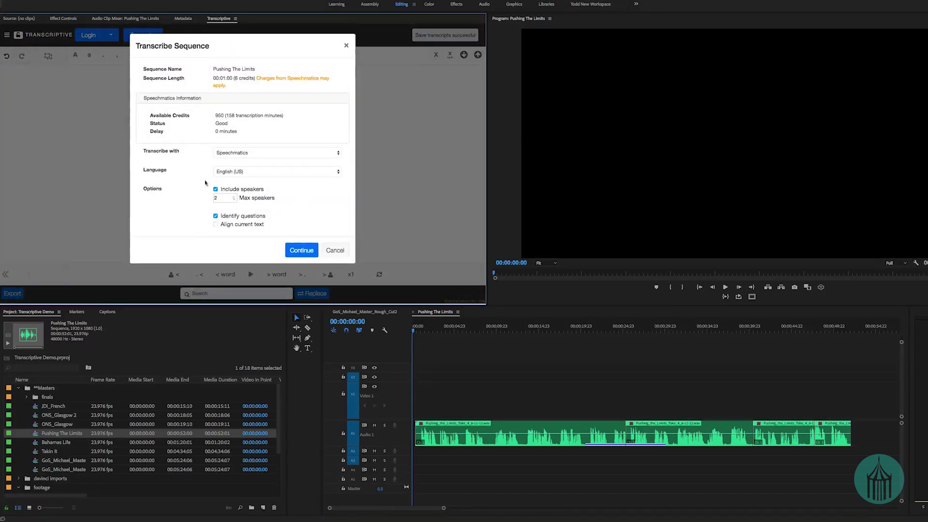
click(216, 189)
click(313, 248)
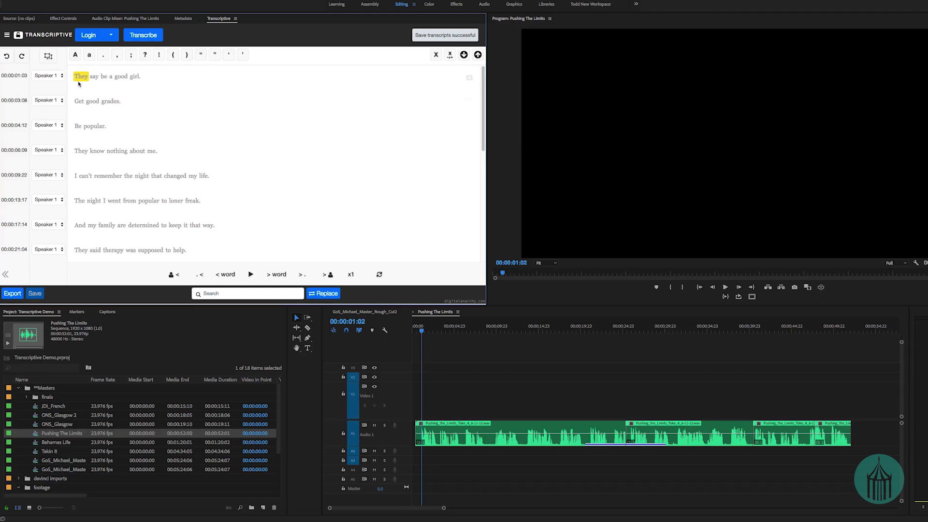
Step: During playback, split the opening words They, Say, Be, A, Good, Girl, Get, Good into single-word lines
key(ctrl+space)
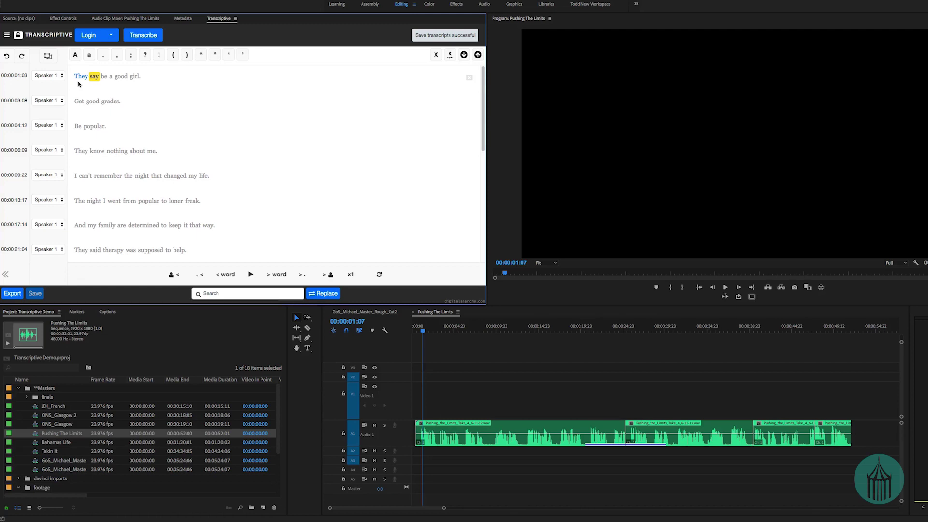
key(Return)
key(Return)
key(Return)
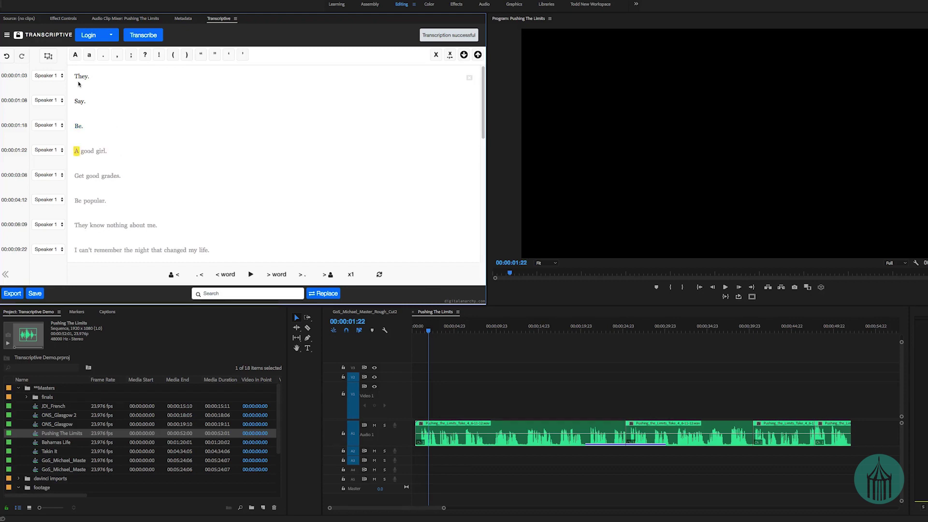
key(Return)
key(Return)
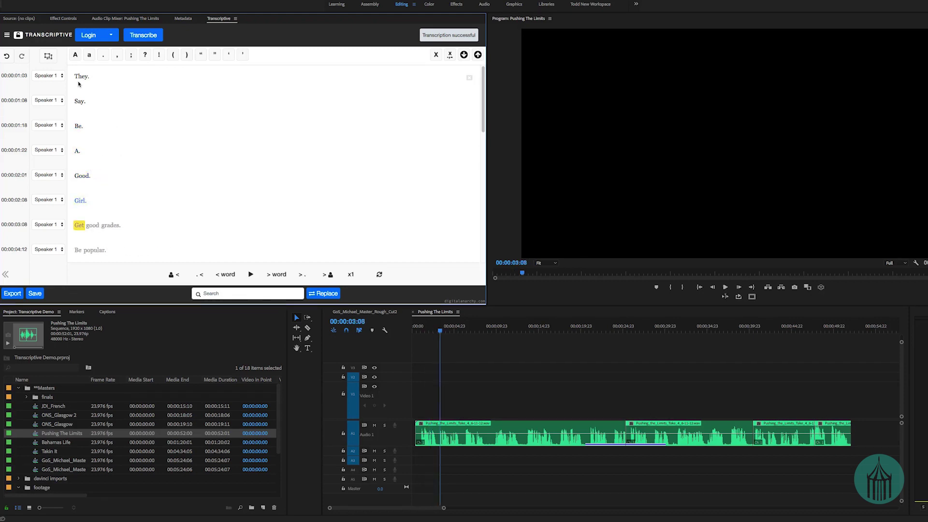
key(Return)
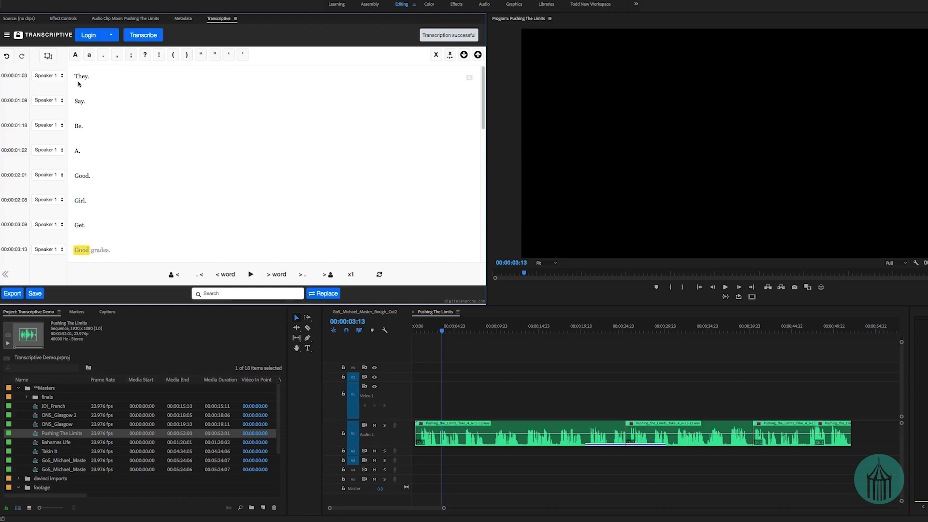
key(Return)
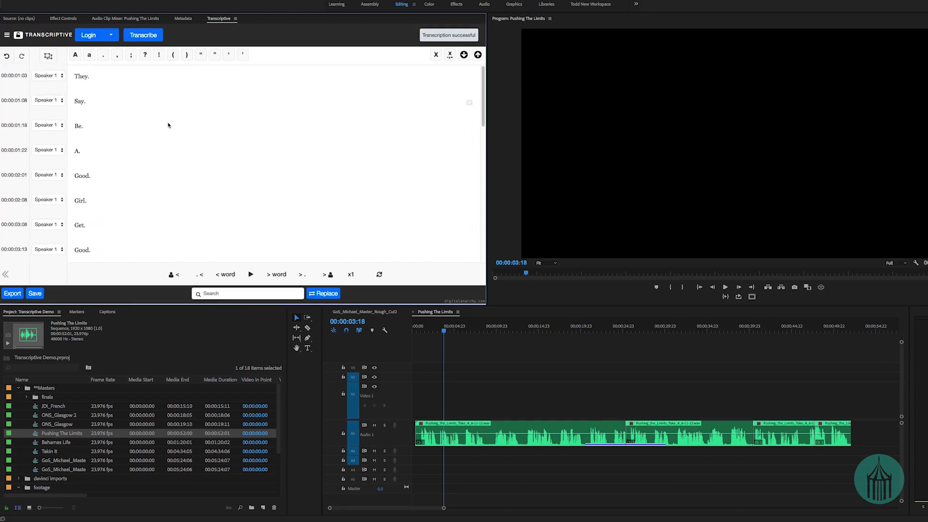
Step: Export the transcript as Sequence Markers, keeping speakers included
click(13, 293)
click(183, 68)
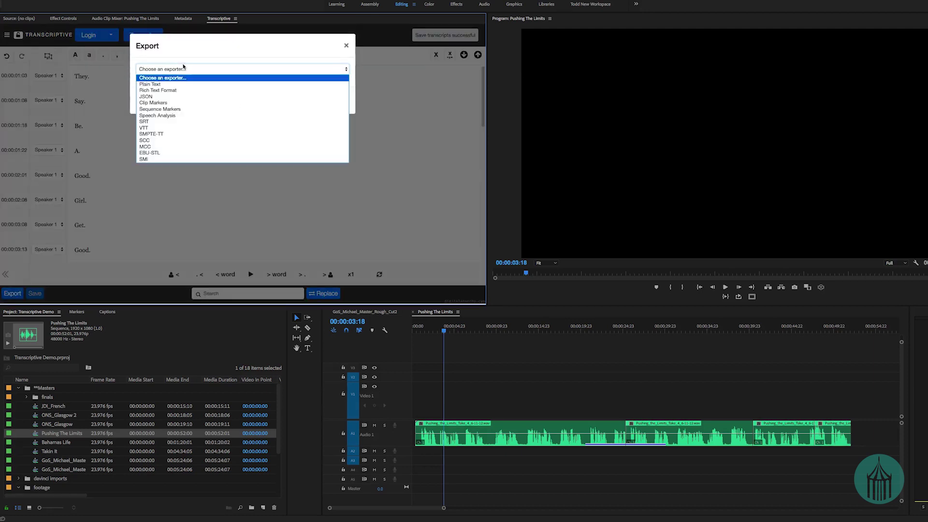
click(189, 110)
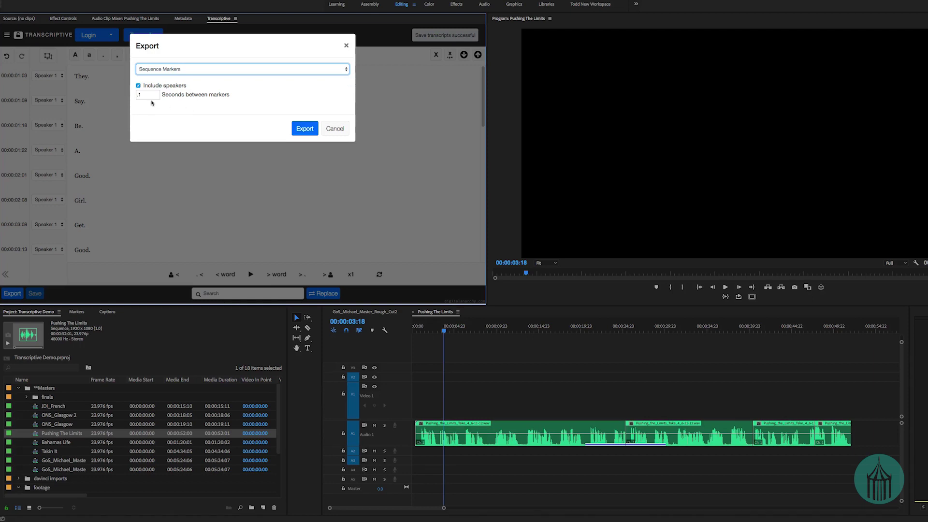
click(305, 129)
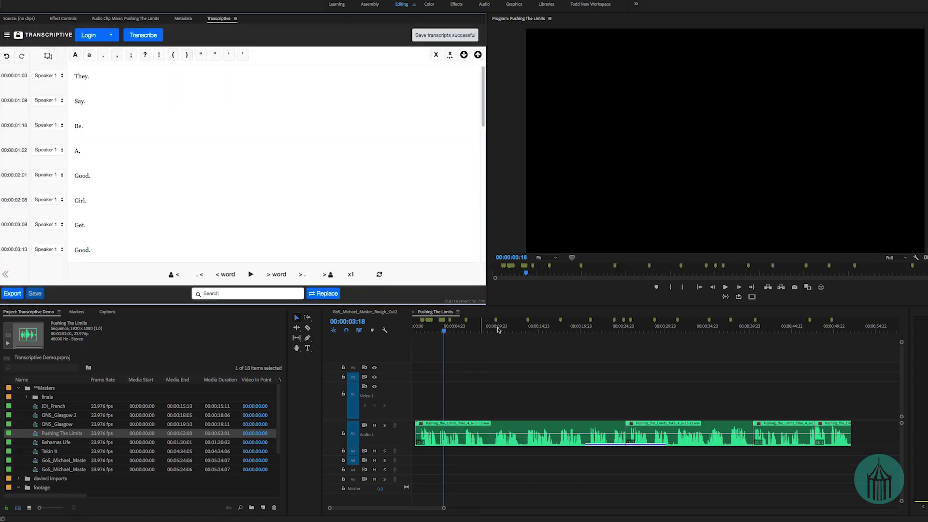
Step: Zoom into the timeline start, play the first seconds, and scrub back to 00:00:02:04
click(418, 327)
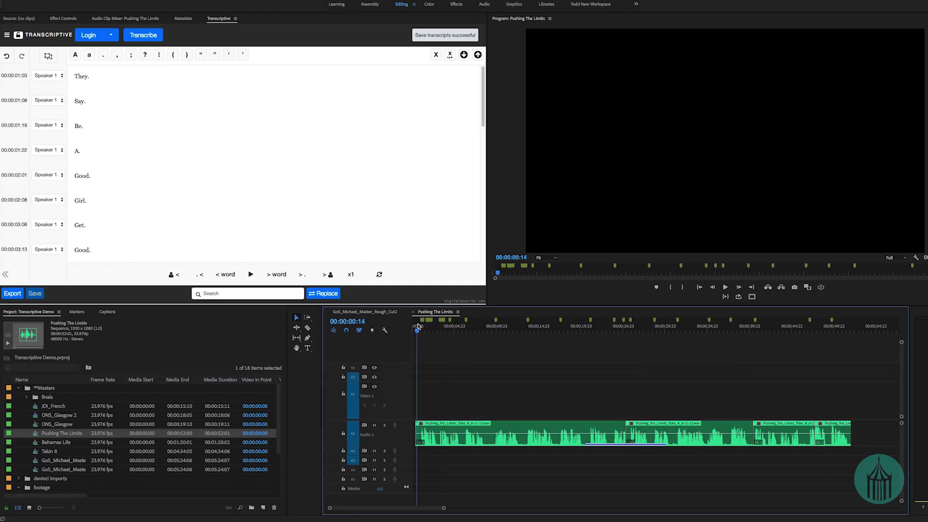
key(equal)
key(equal)
key(equal)
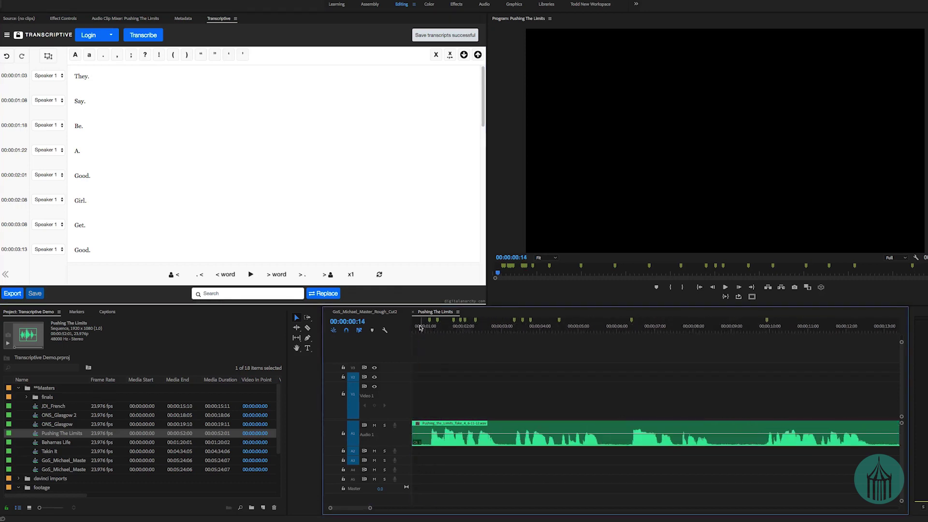
click(423, 327)
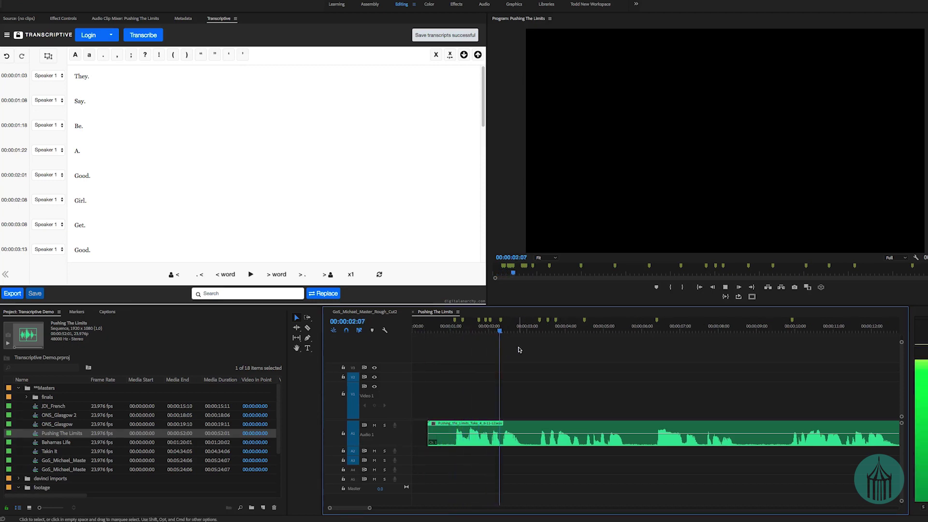
key(space)
click(502, 329)
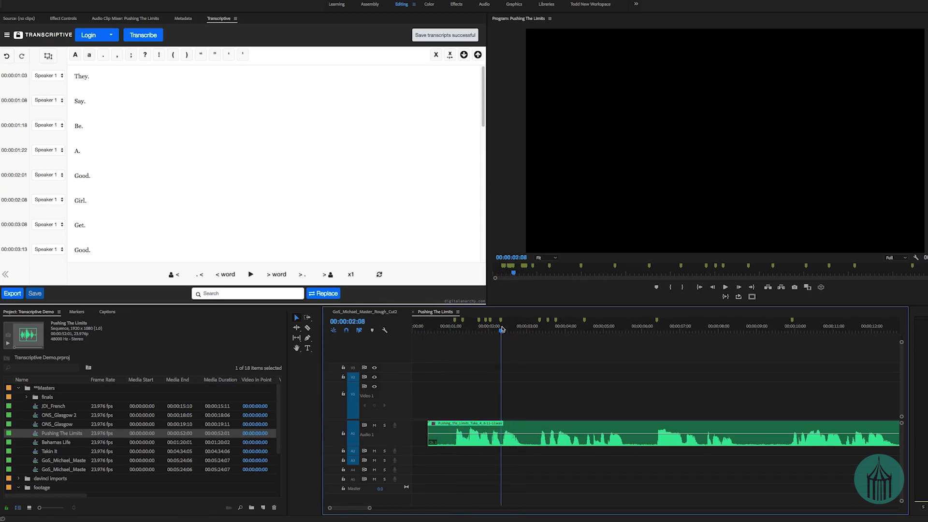
mouse_move(502, 329)
mouse_down()
mouse_move(477, 330)
mouse_move(497, 330)
mouse_up()
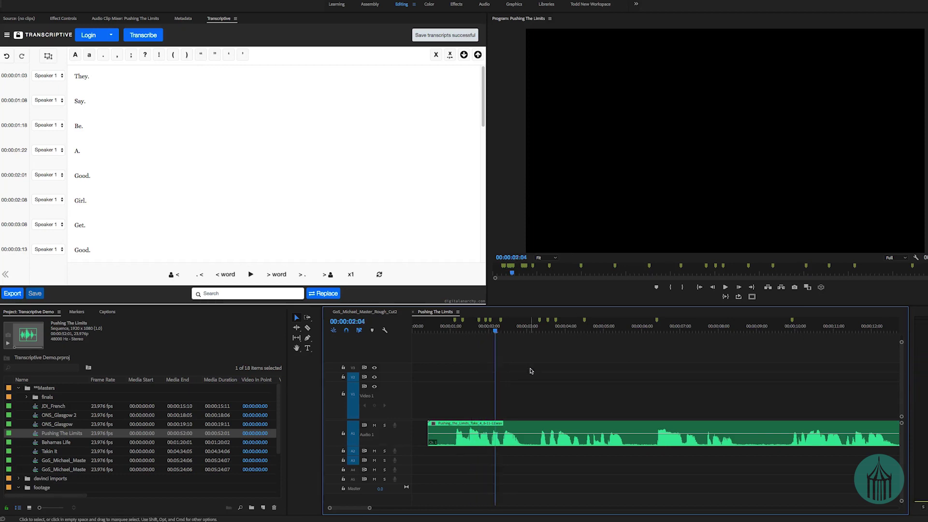
key(backslash)
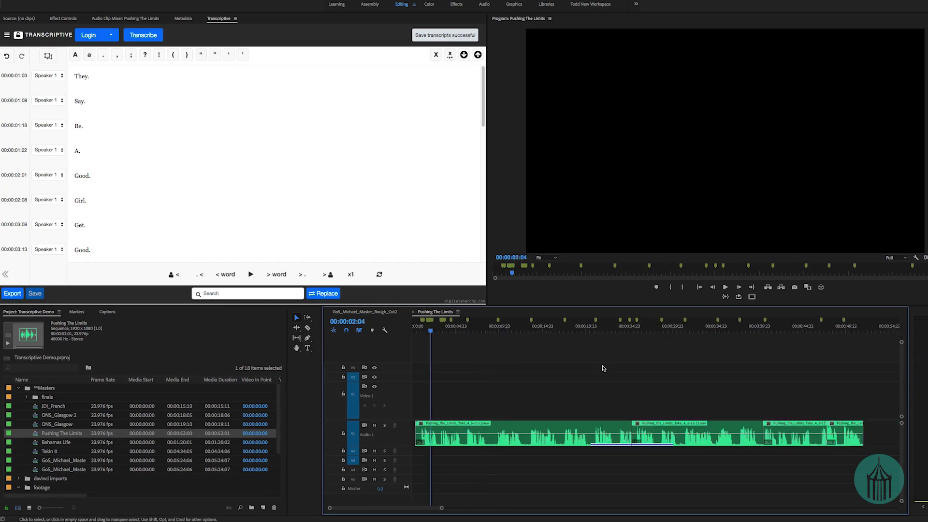
key(minus)
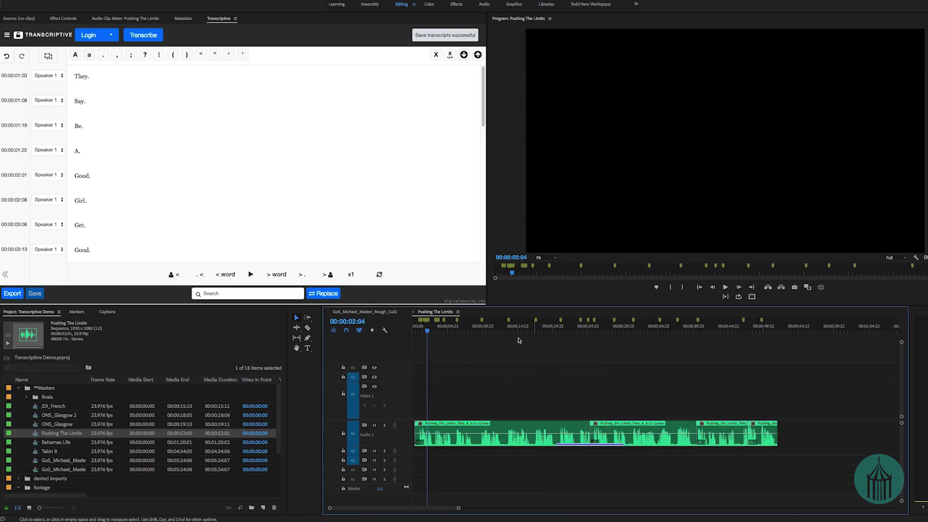
Step: Deselect the audio clips, dismiss the clip context menu, and expand the finals bin
click(438, 341)
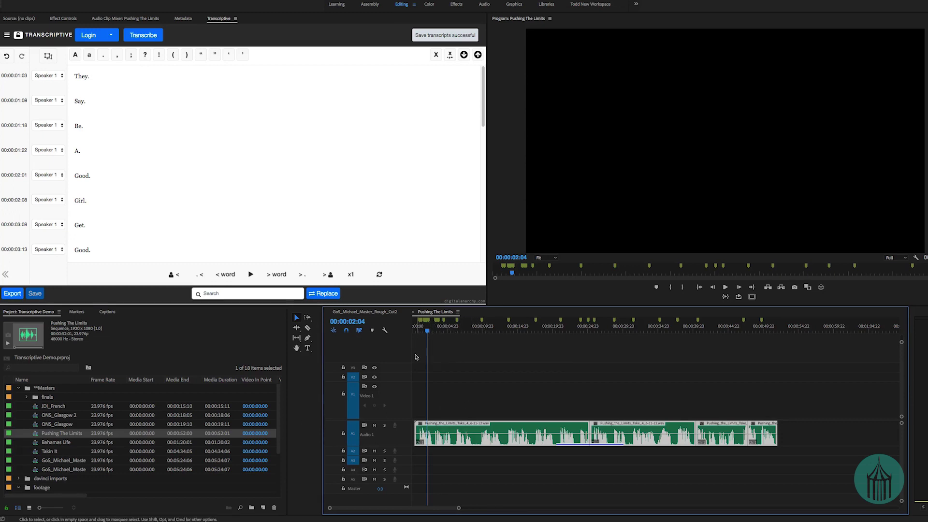
right_click(444, 427)
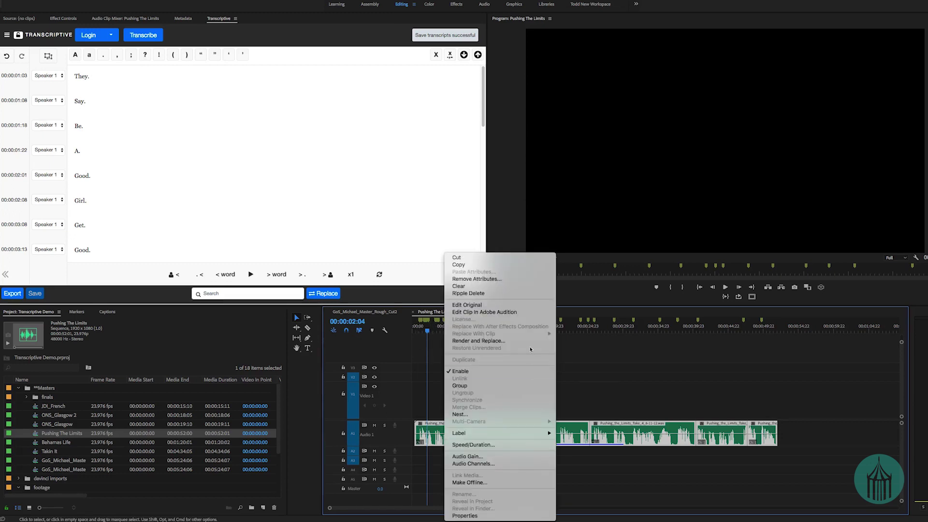
click(609, 404)
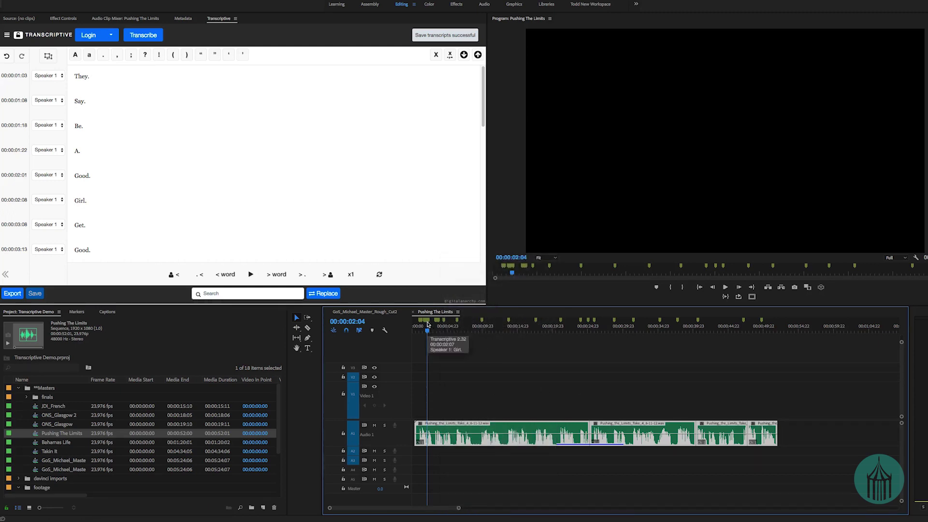
scroll(422, 330, up, 4)
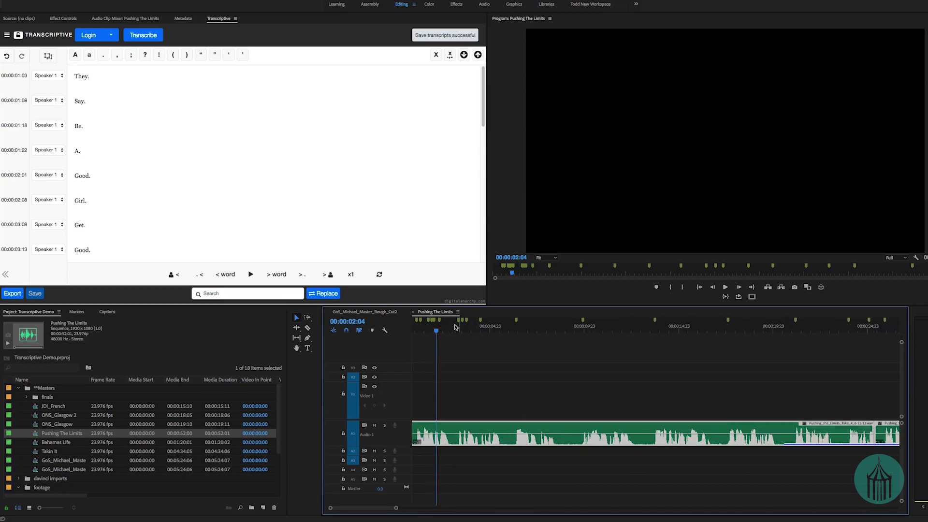
click(27, 397)
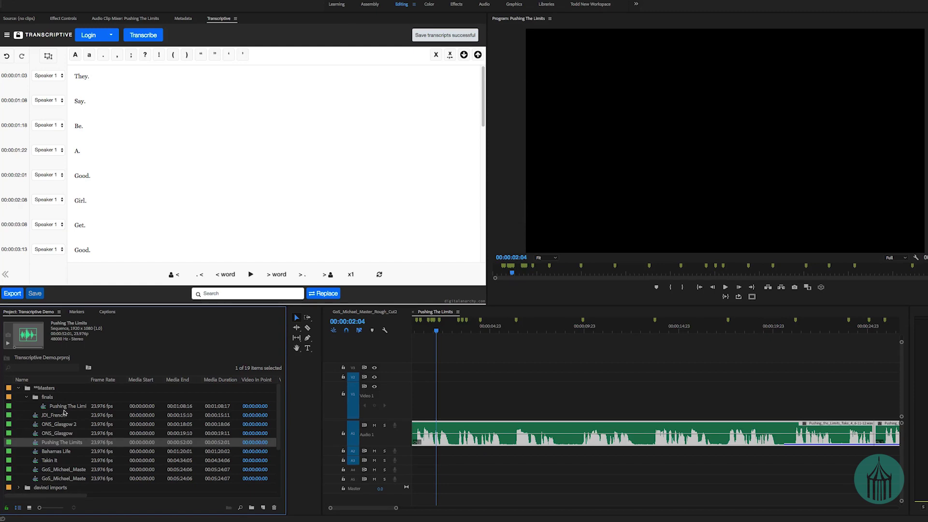
Step: Open the finals bin's Pushing The Limits sequence and play it briefly from the start
double_click(64, 409)
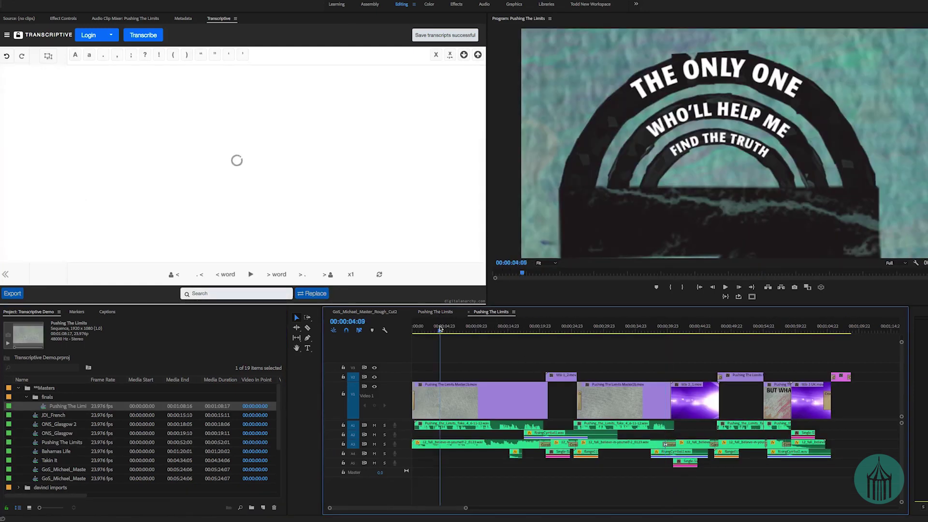
click(415, 328)
key(space)
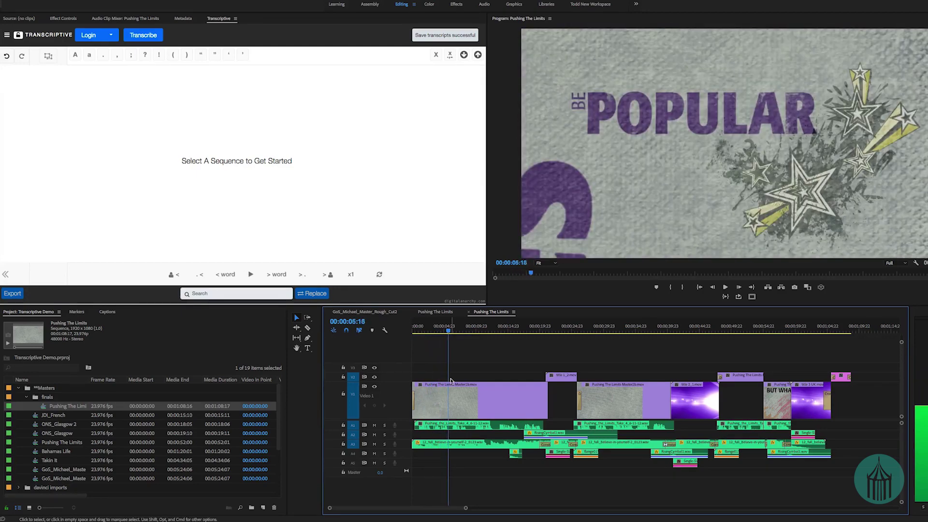
key(space)
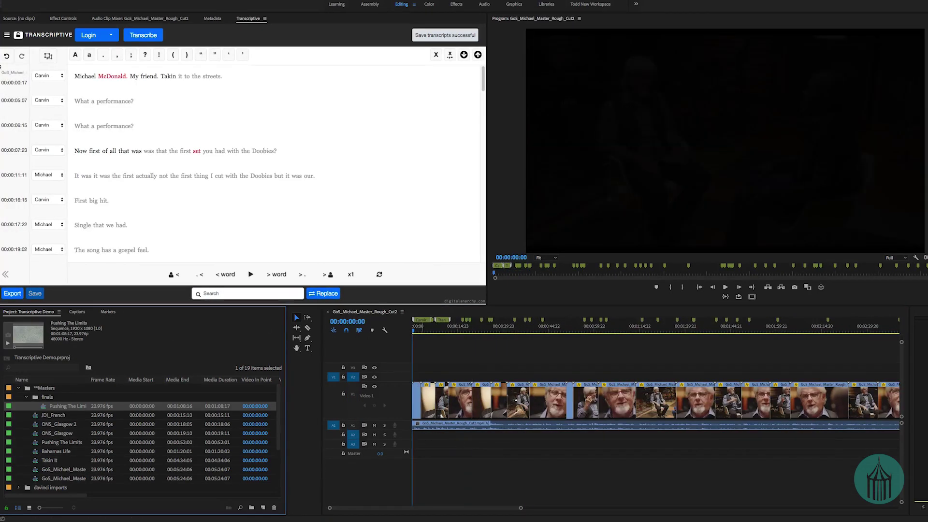
click(12, 294)
key(space)
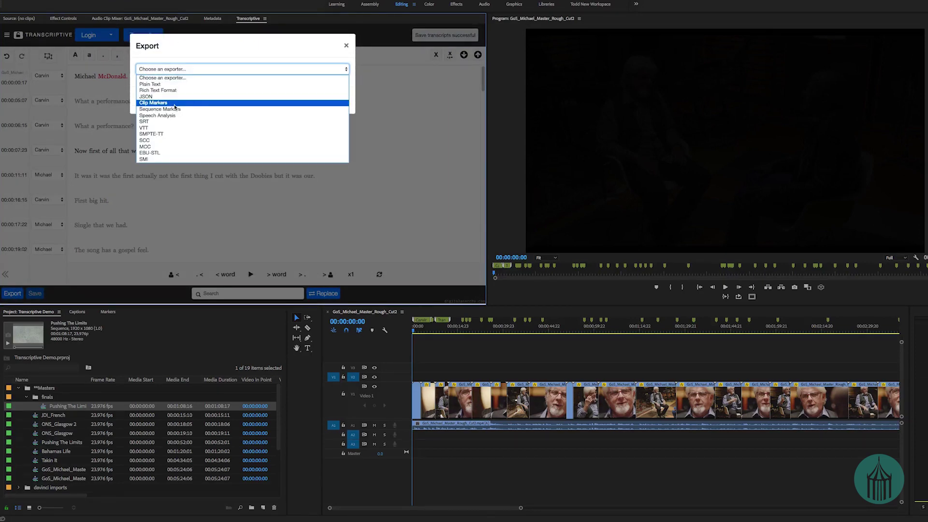
click(477, 348)
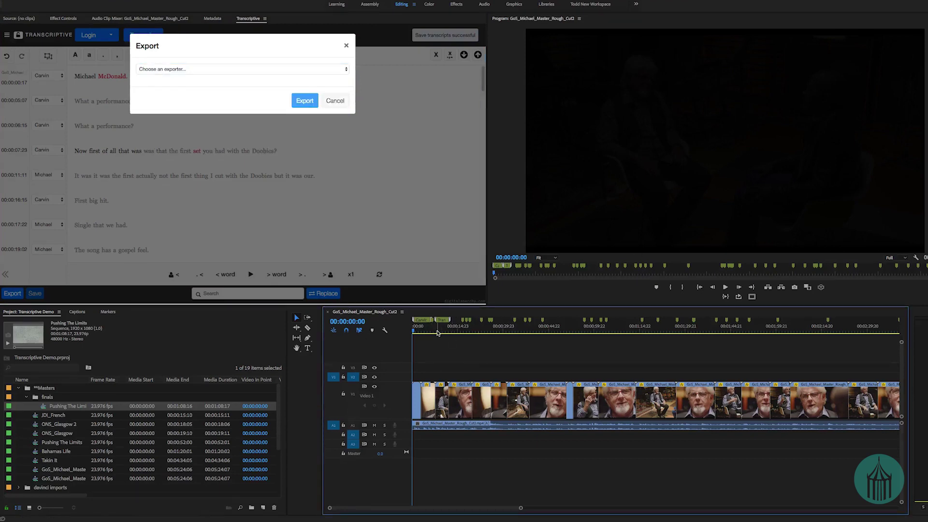
click(333, 100)
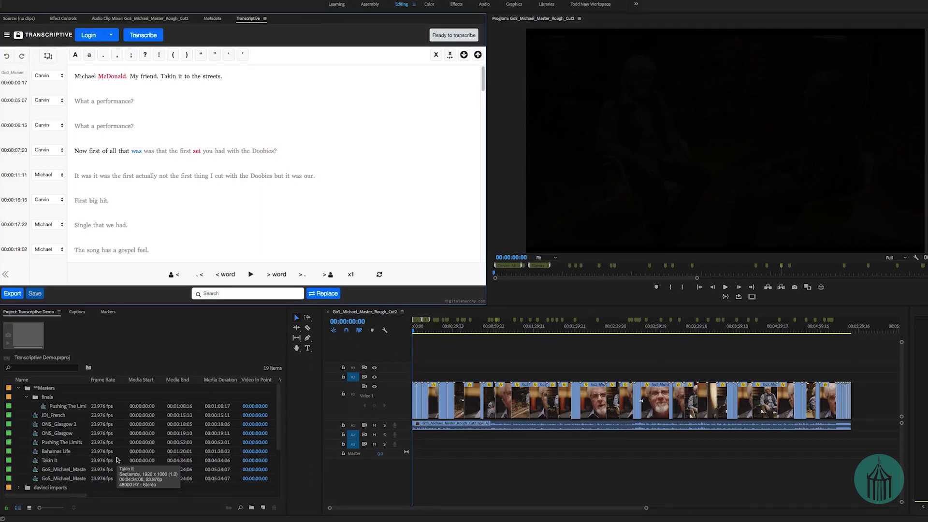
Step: Open ONS_Glasgow 2, play its subtitled footage from the start, and bring up Transcriptive's Transcribe dialog
double_click(36, 426)
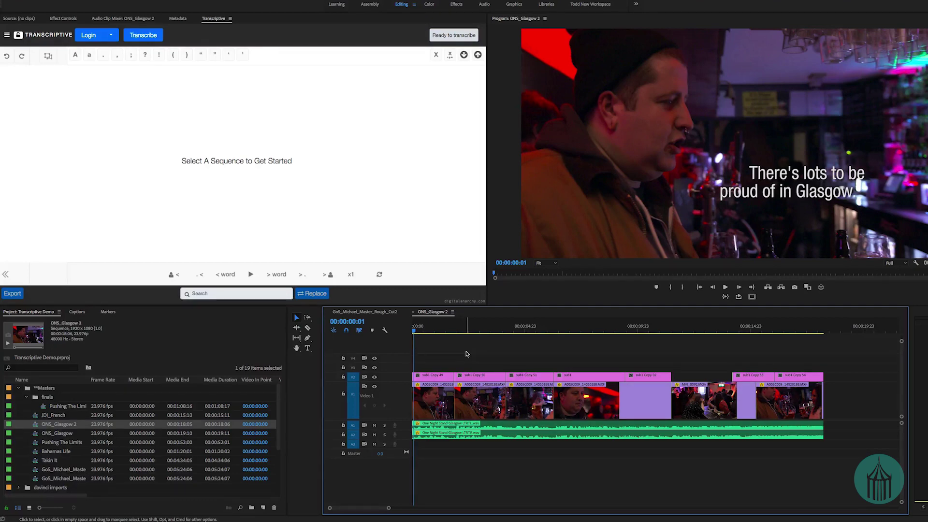
key(Left)
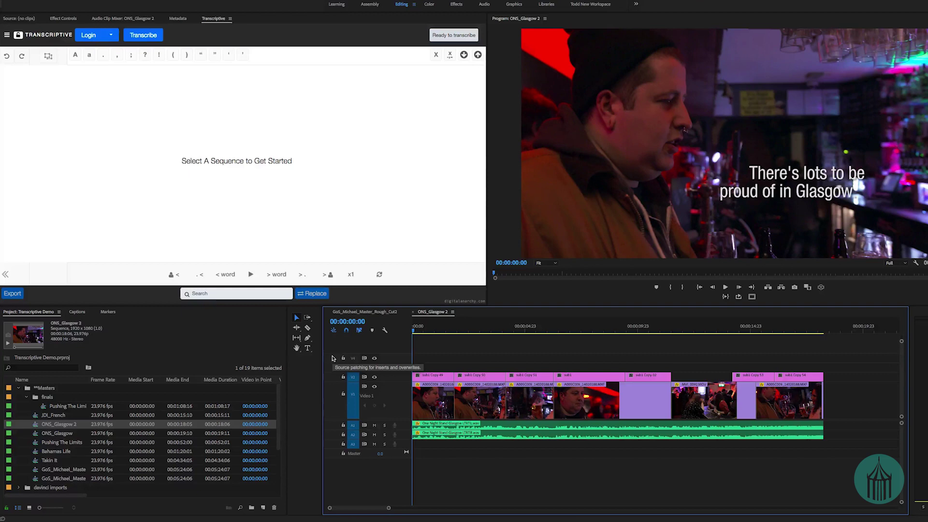
key(space)
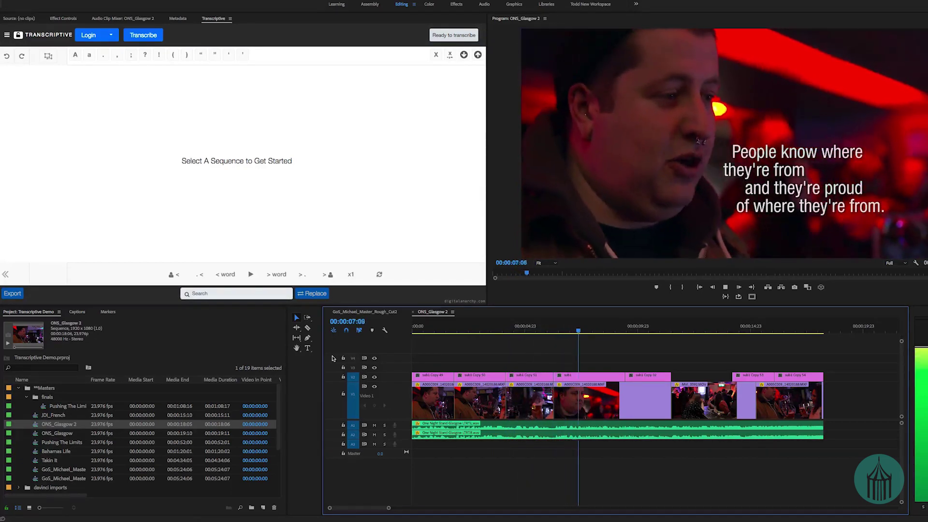
key(space)
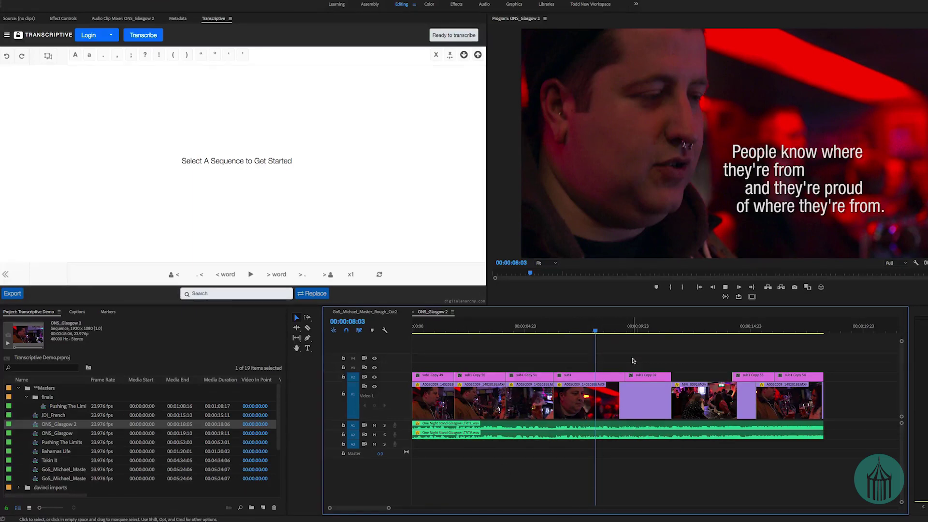
key(space)
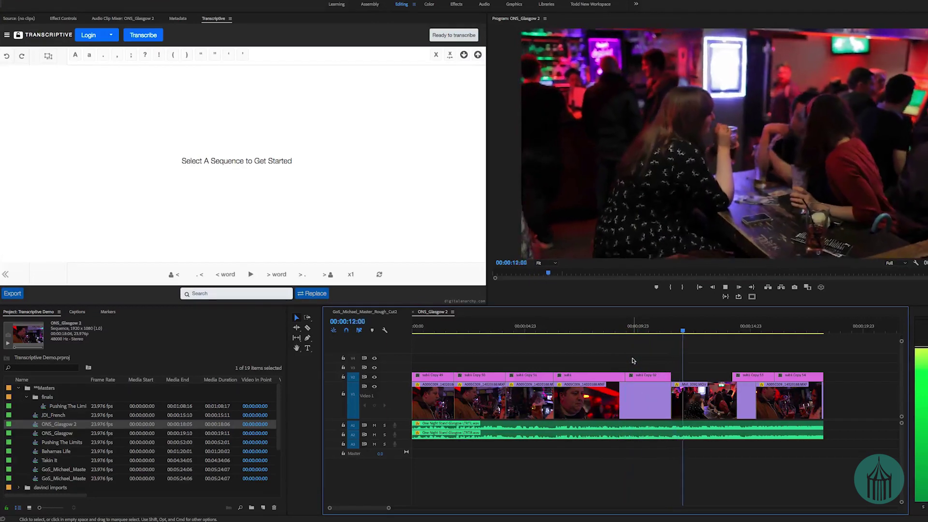
key(space)
key(Home)
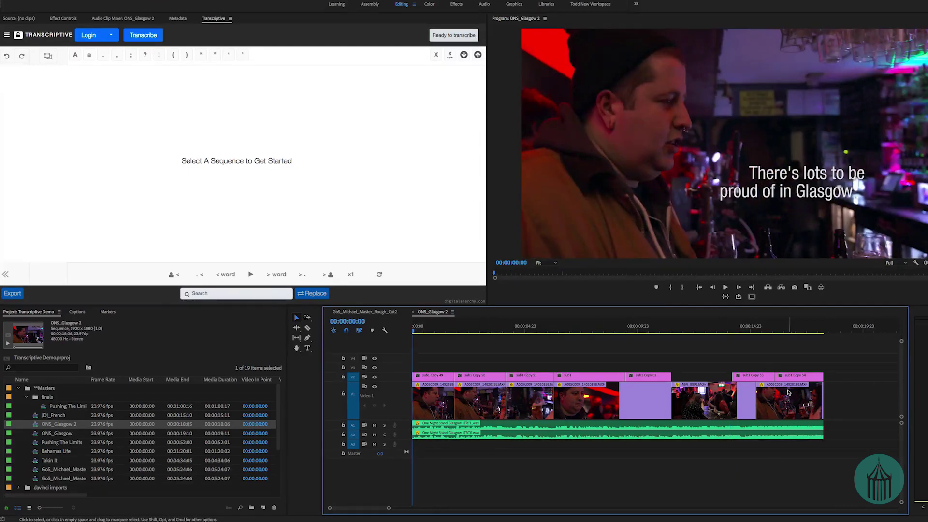
click(143, 35)
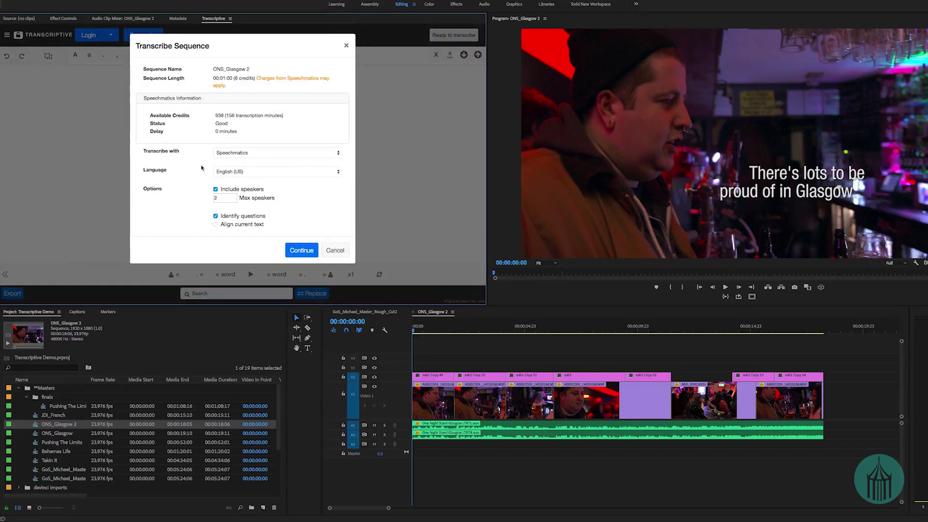
Step: Transcribe ONS_Glasgow 2 with Speechmatics in English (US), review it in playback, then close its tab
click(309, 253)
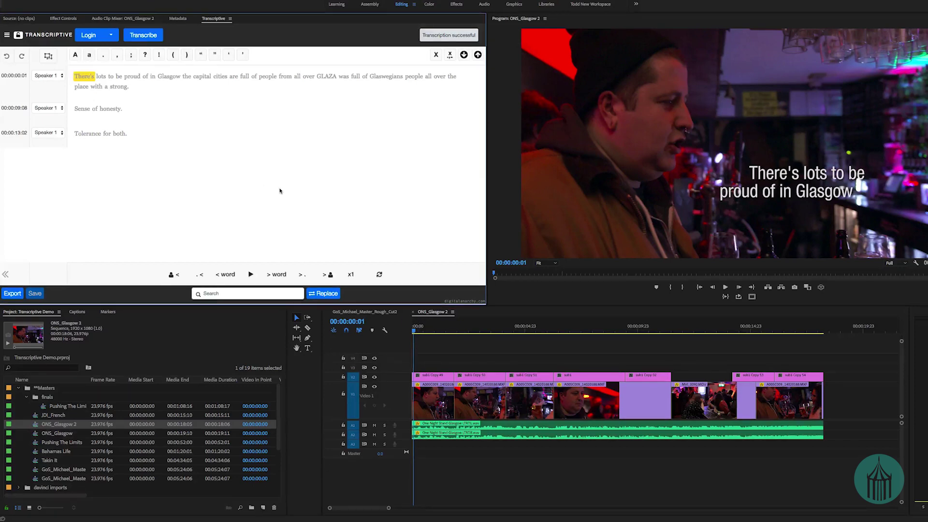
key(space)
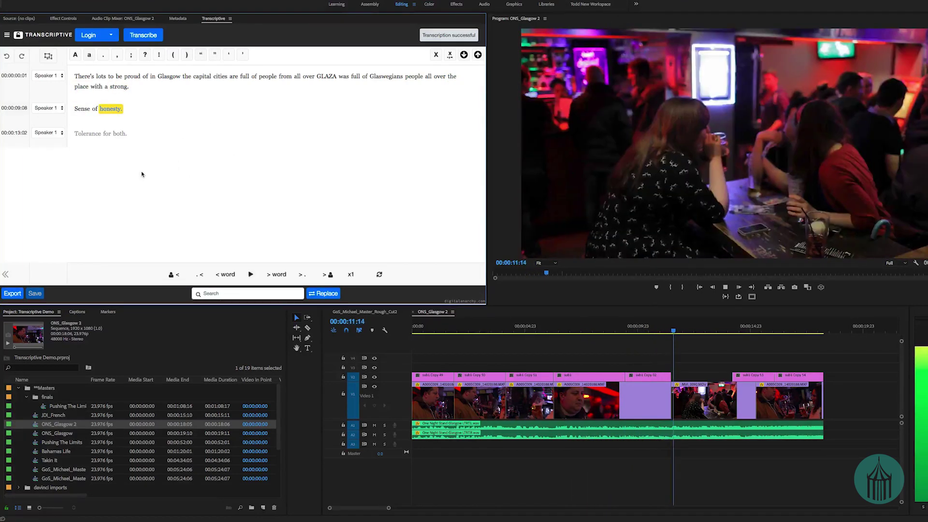
key(ctrl+space)
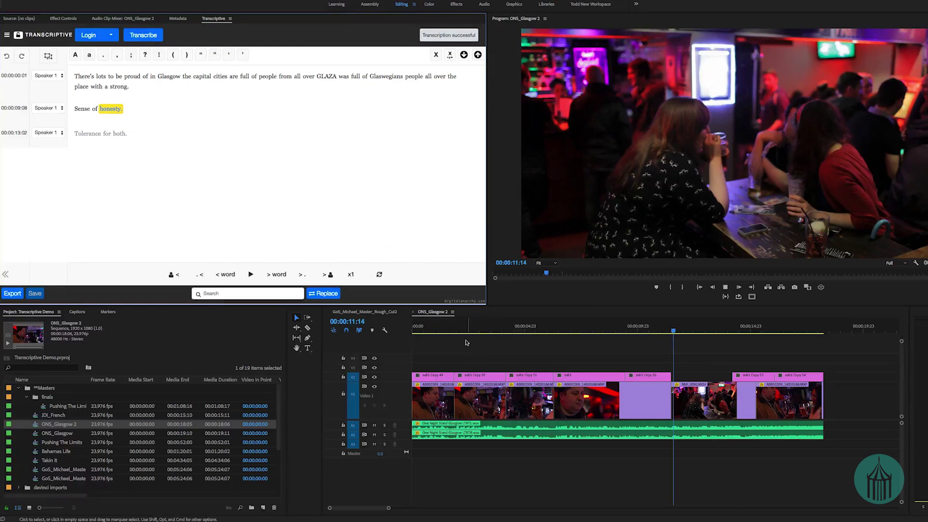
click(435, 311)
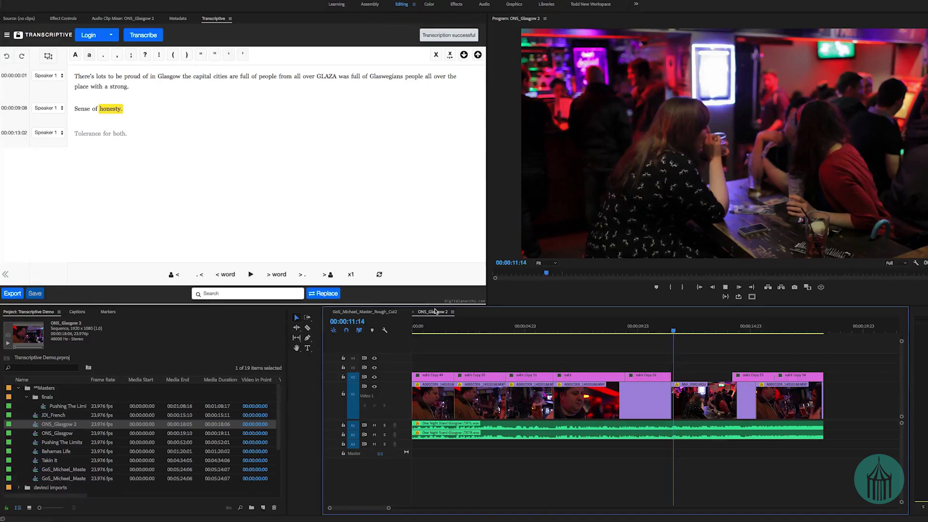
click(413, 312)
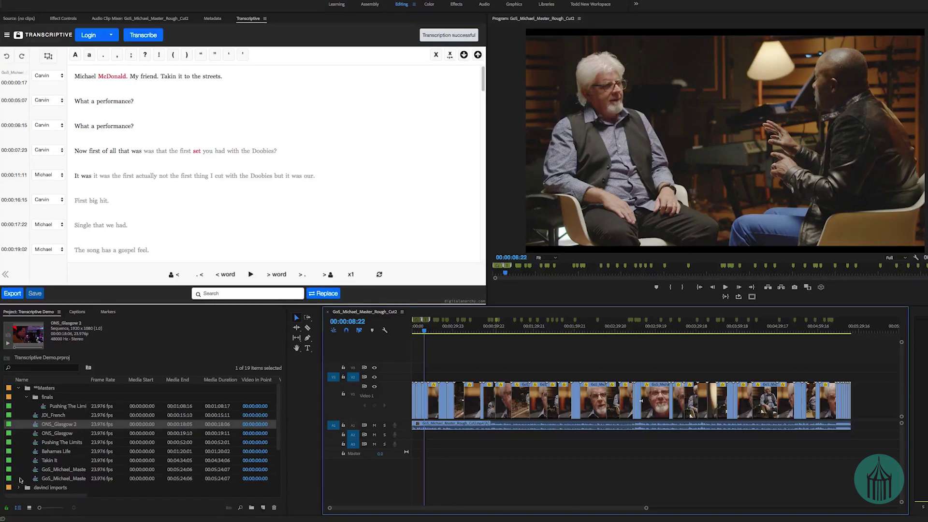
Step: Open the Takin It sequence and play through it, jumping ahead to around 2:14
double_click(39, 461)
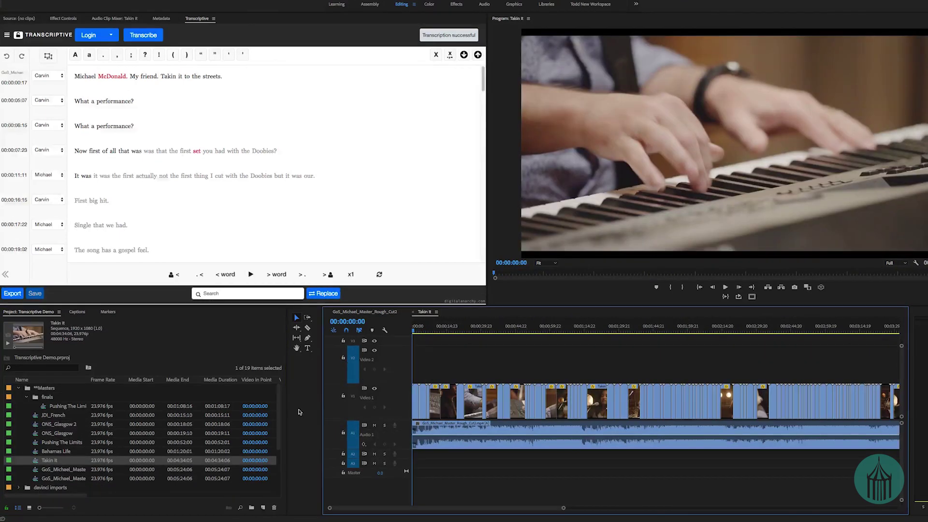
click(464, 331)
click(494, 331)
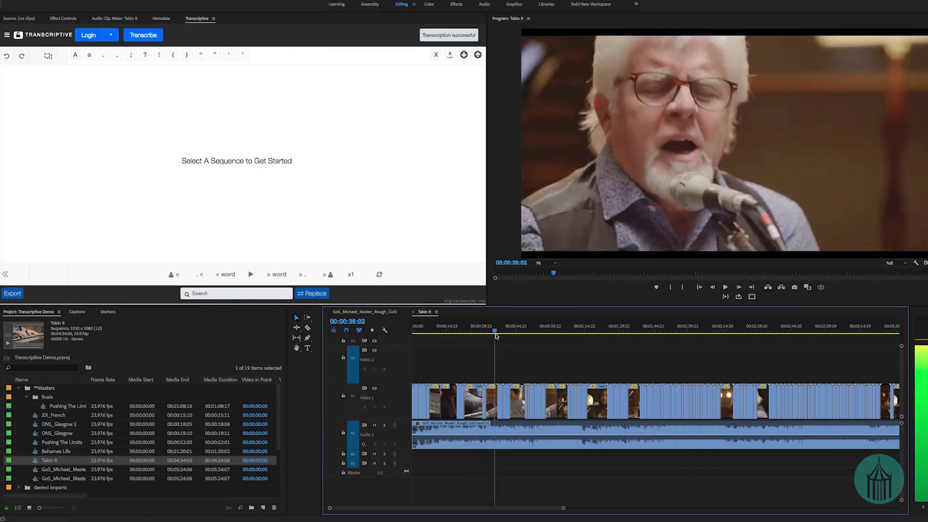
key(space)
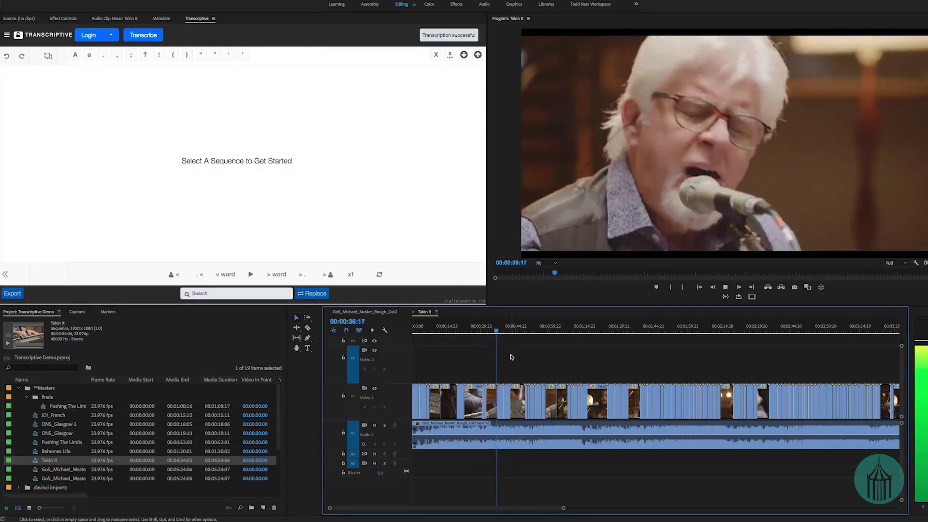
click(701, 327)
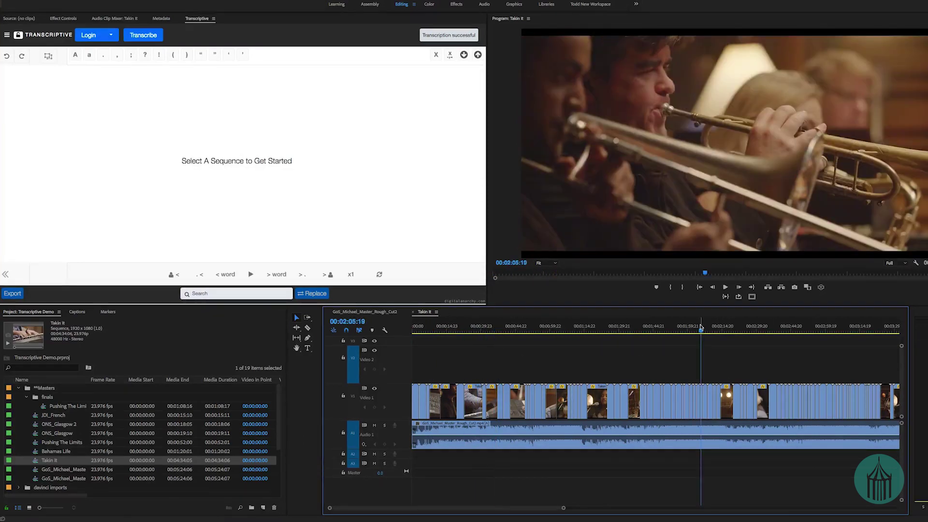
click(722, 331)
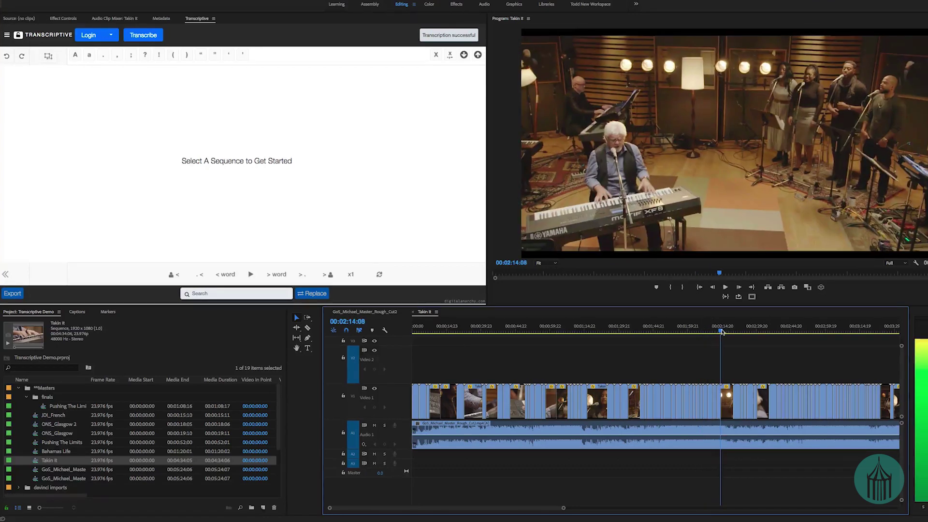
click(722, 331)
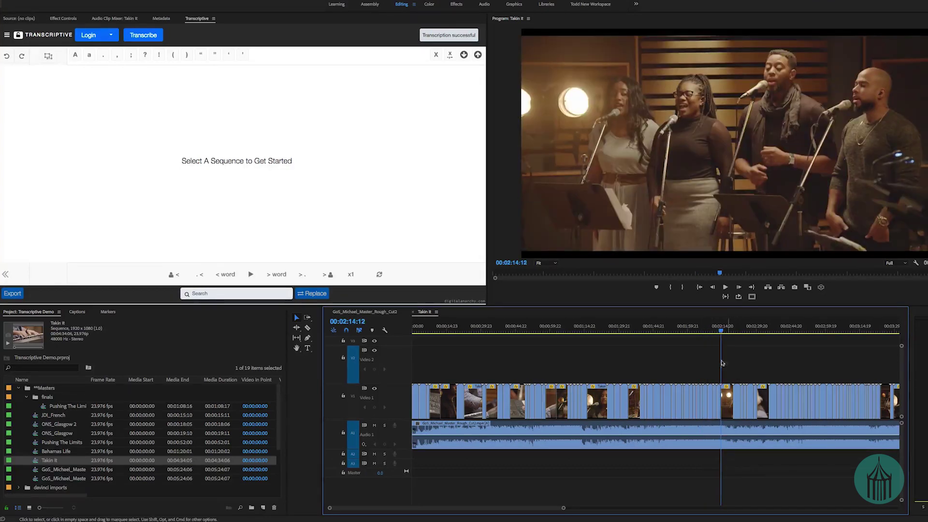
scroll(709, 364, right, 5)
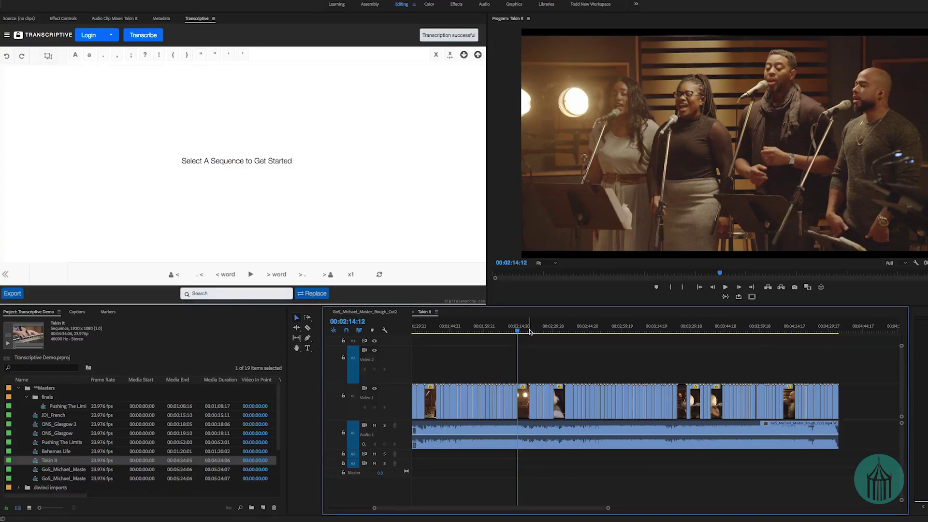
Step: Split the audio clip at 00:03:18:21 and marquee-select every clip before the cut
drag(530, 331, 667, 339)
key(space)
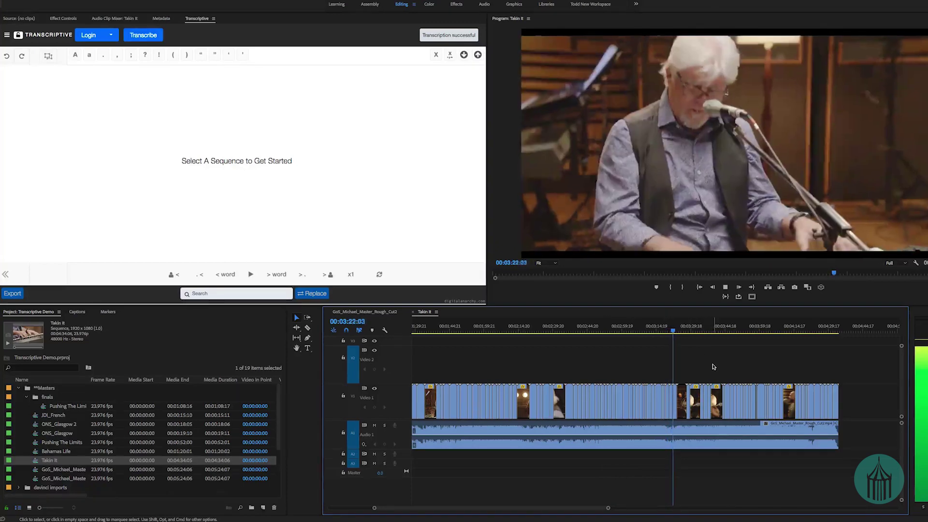
key(space)
drag(677, 333, 666, 337)
key(super+k)
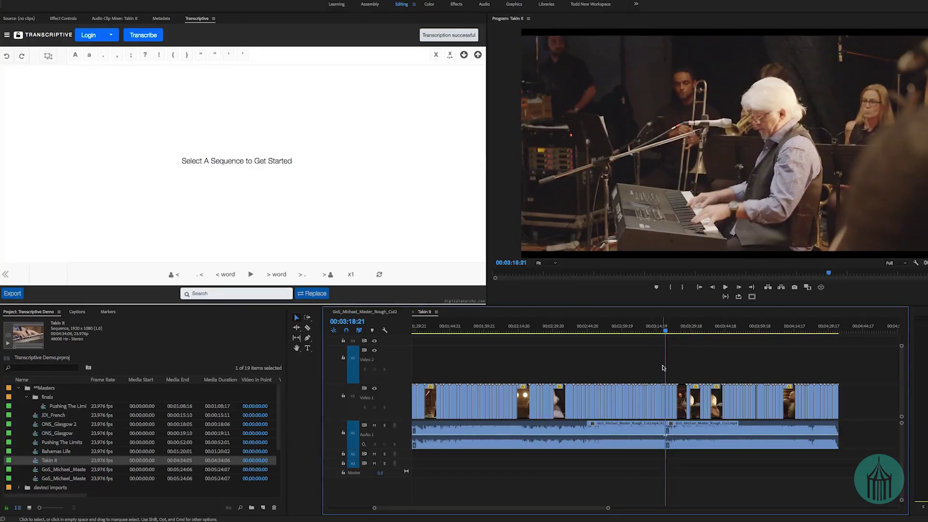
drag(715, 367, 309, 461)
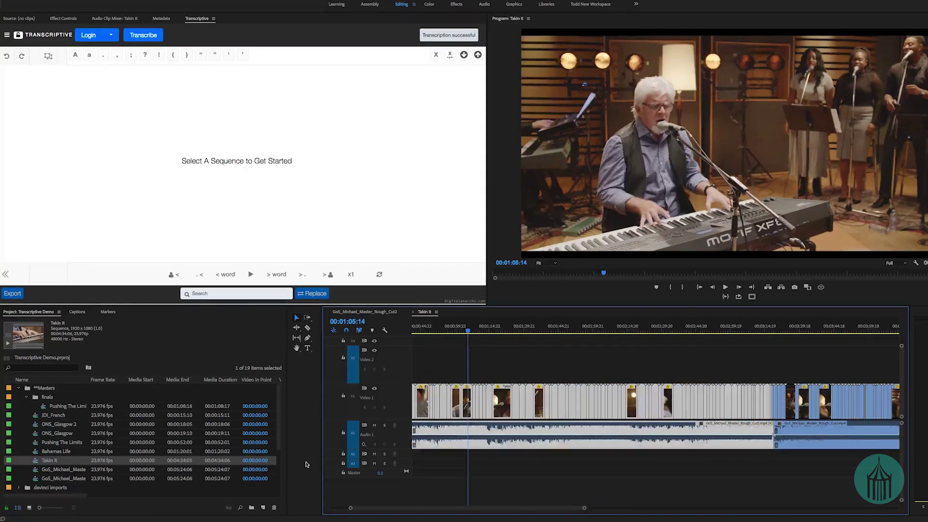
Step: Ripple-delete the selected opening clips and the short clip left at the sequence start
key(shift+Delete)
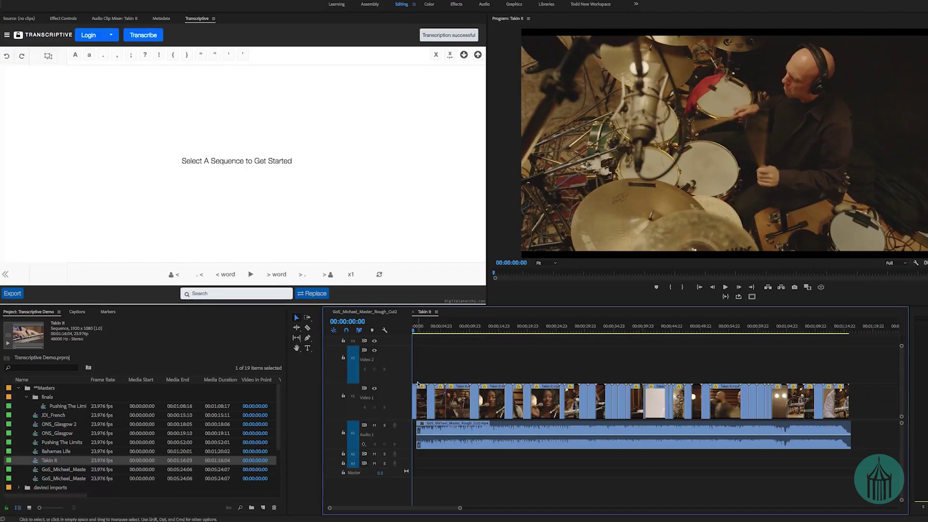
click(414, 390)
key(shift+Delete)
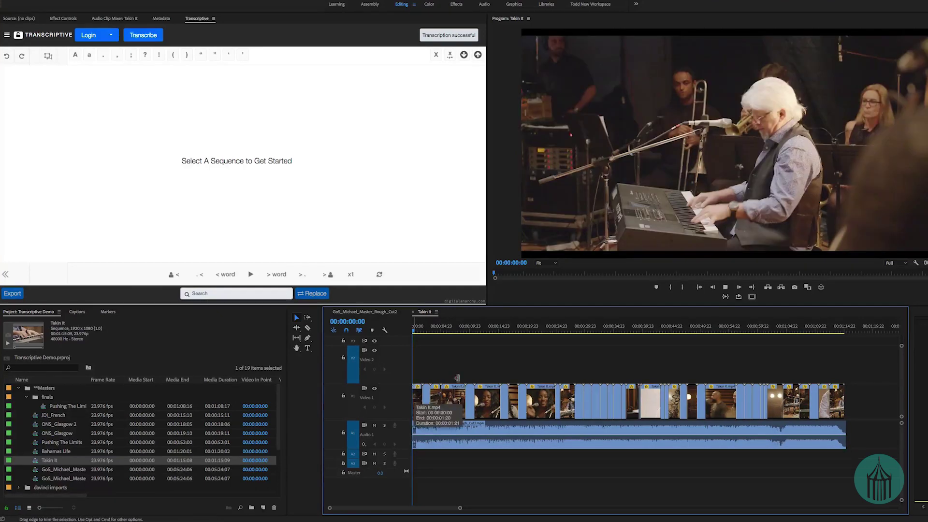
Step: Cut the Takin It sequence at 00:00:21:20 and delete everything after the cut
key(space)
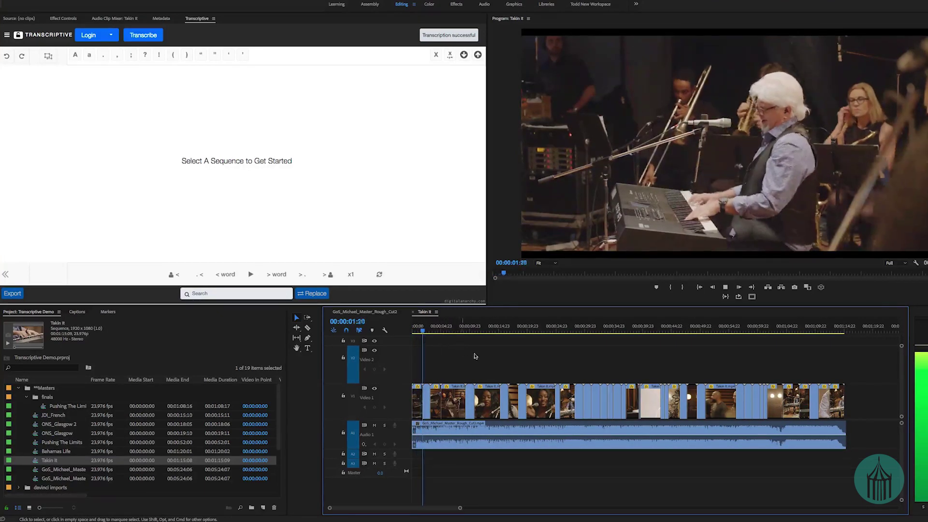
click(473, 327)
click(520, 328)
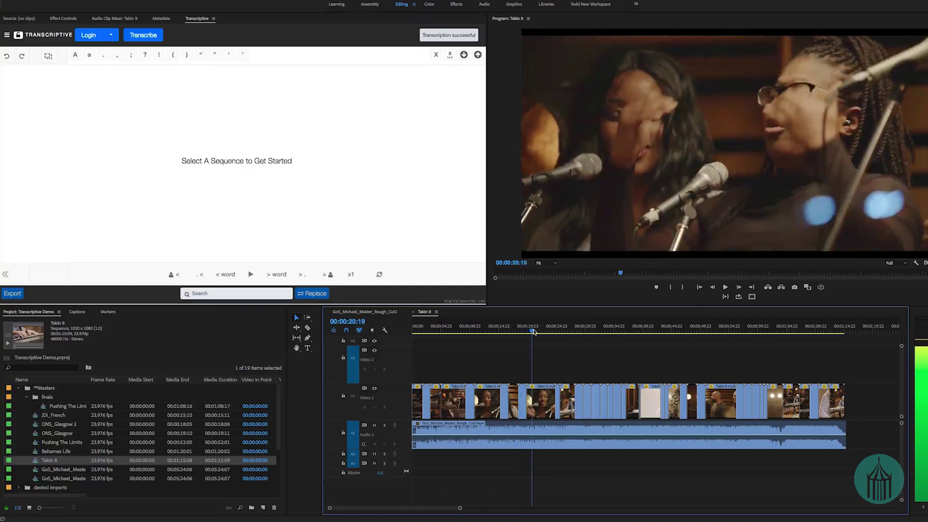
key(super+k)
key(super+z)
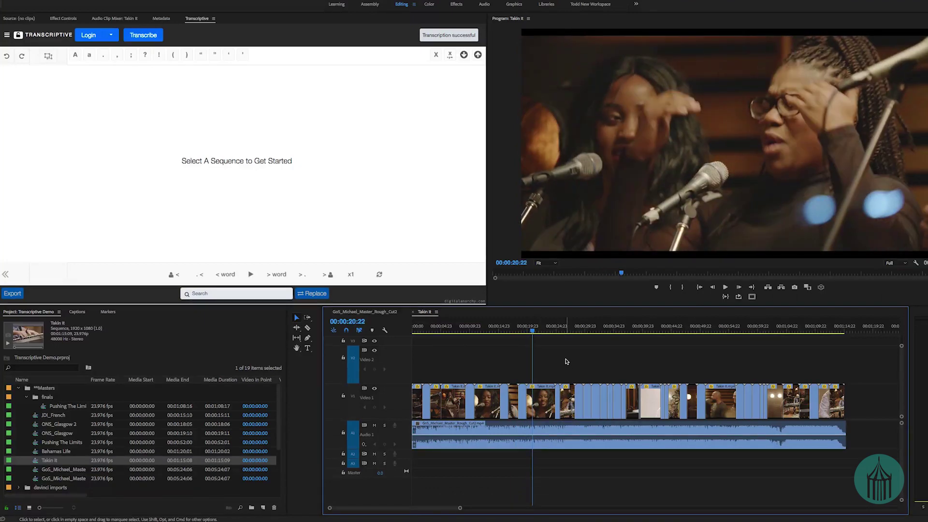
key(super+k)
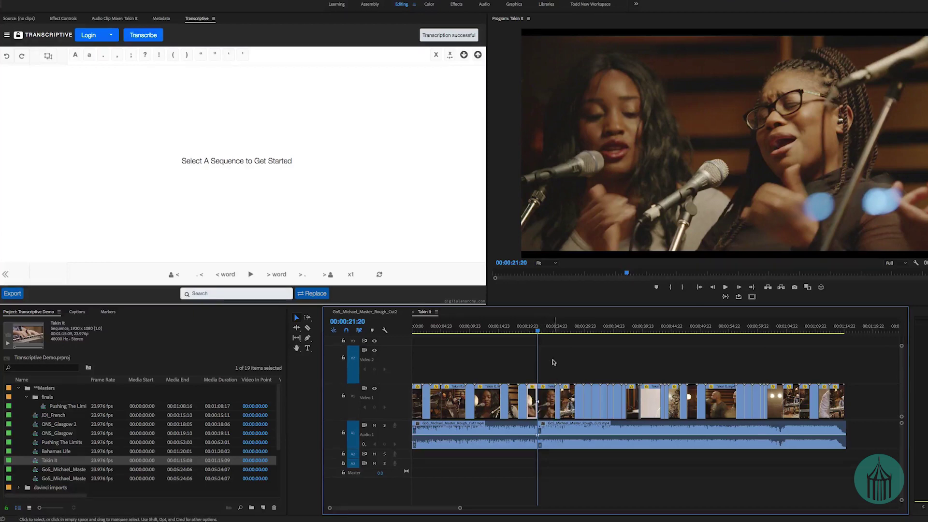
drag(556, 362, 846, 451)
key(Delete)
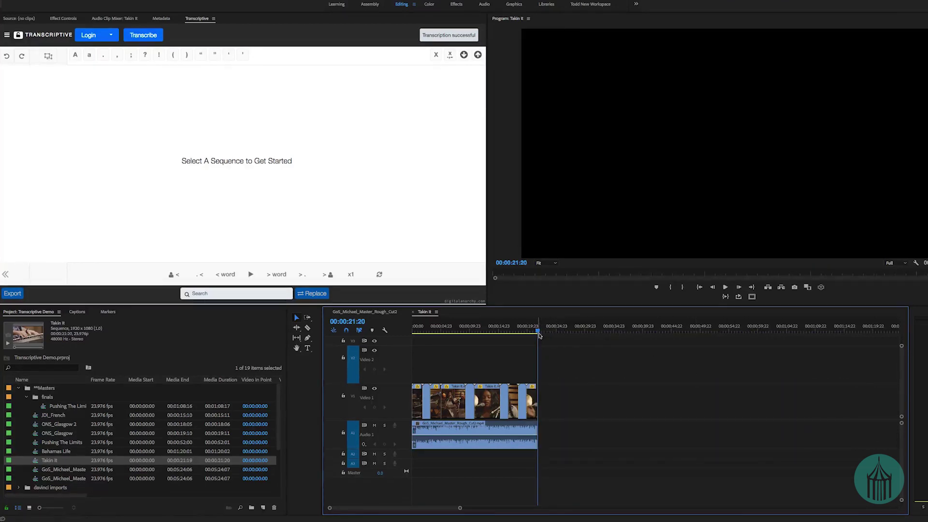
key(Home)
key(backslash)
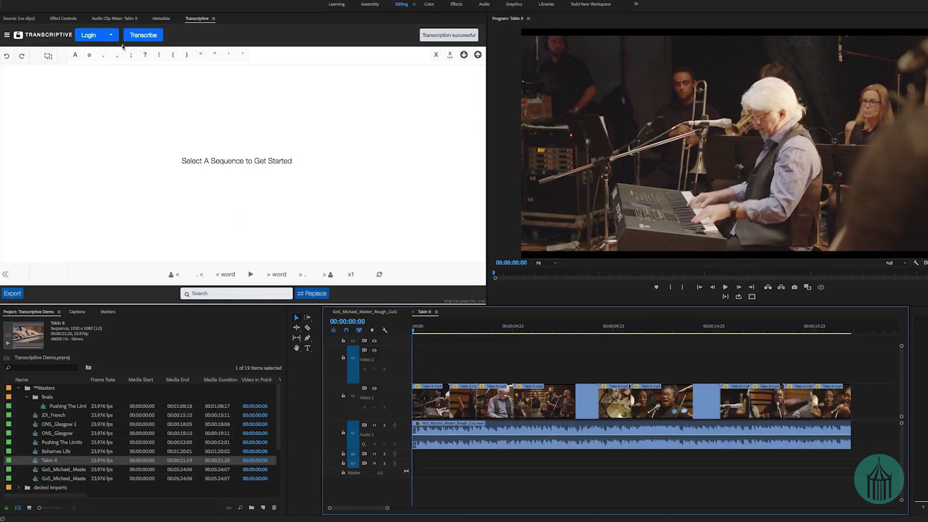
Step: Send the trimmed Takin It sequence for transcription, then open the JDI_French sequence
click(145, 35)
click(302, 250)
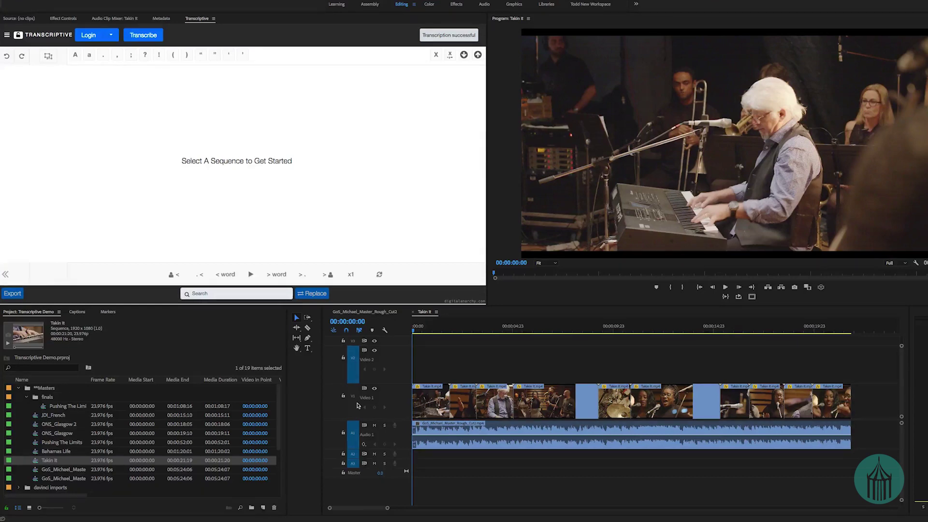
double_click(32, 417)
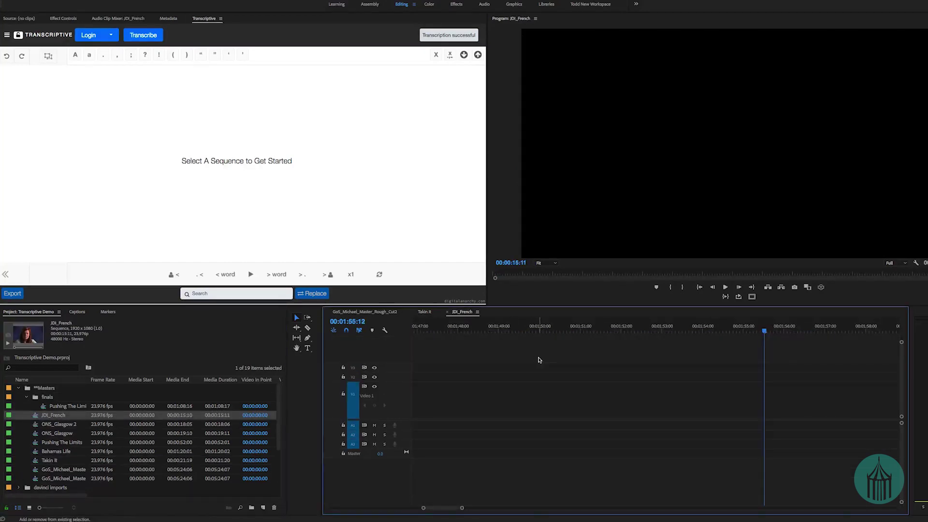
Step: Play the JDI_French interview from the start, then select the interview clip
key(backslash)
key(space)
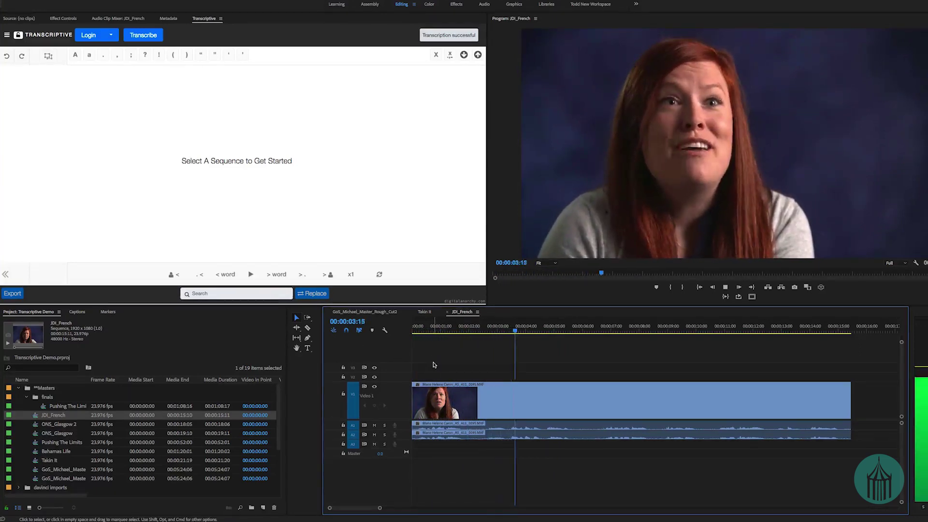
key(space)
key(Home)
click(478, 410)
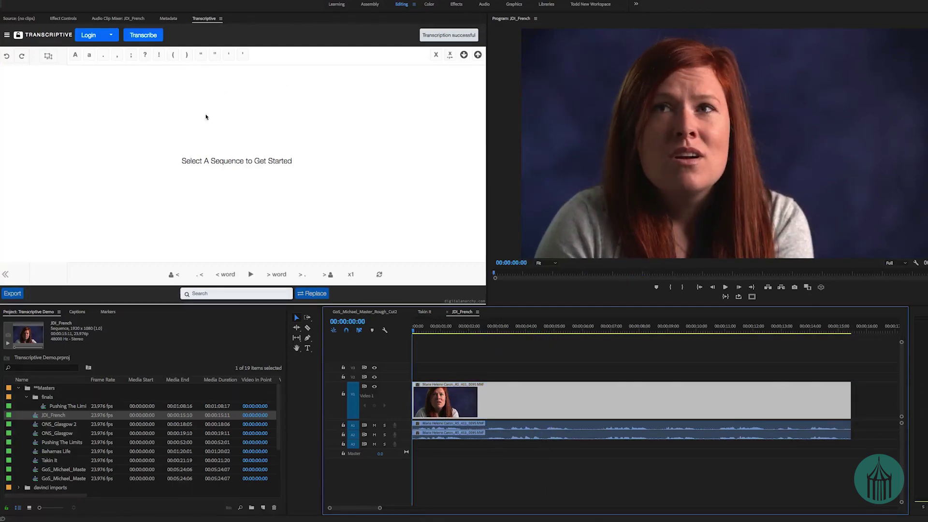
Step: Transcribe JDI_French in French with Identify questions and Include speakers turned off
click(143, 34)
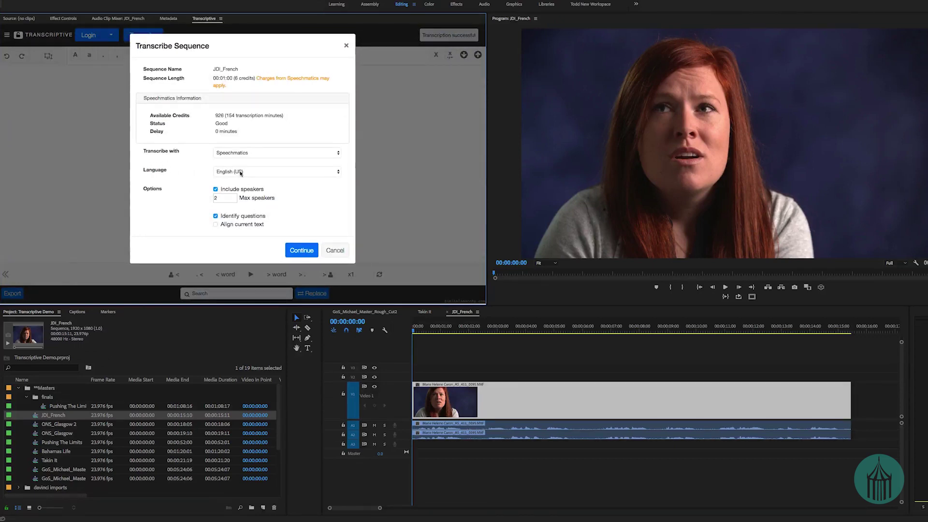
click(263, 172)
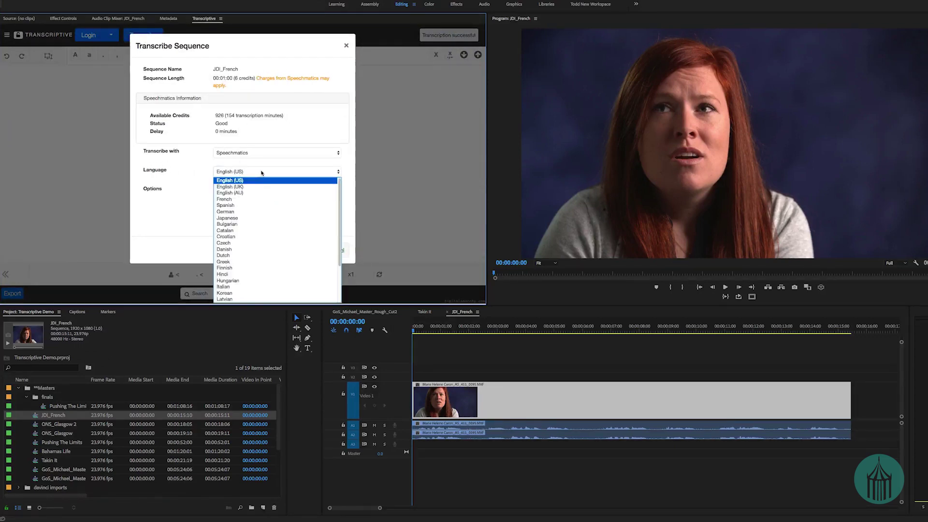
scroll(273, 205, down, 5)
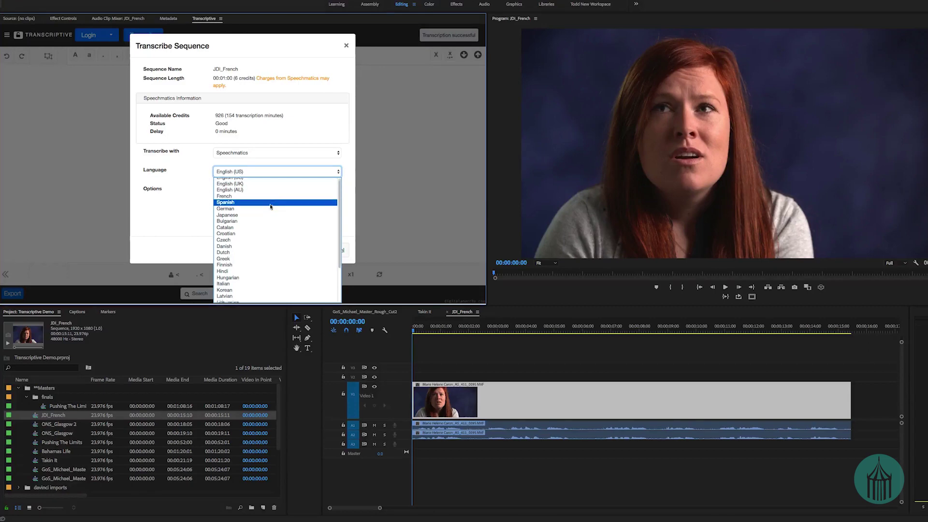
scroll(272, 234, up, 3)
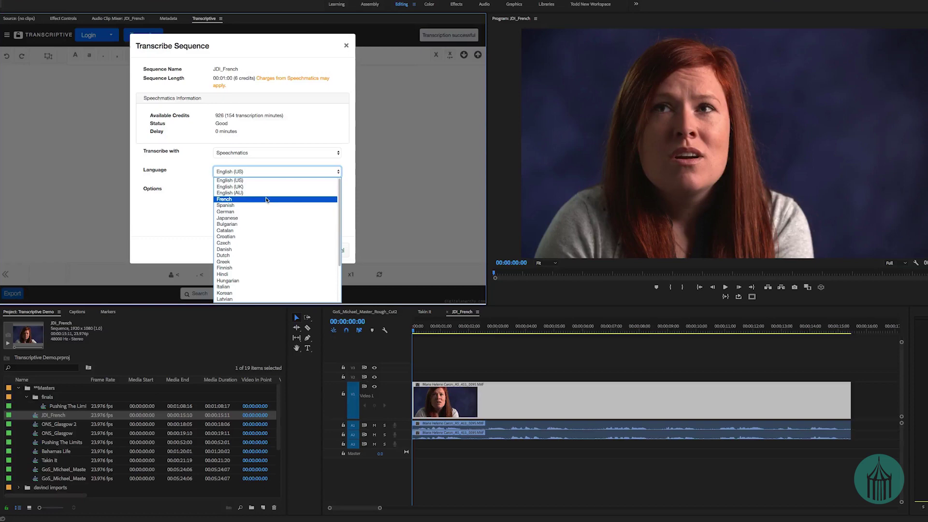
click(267, 200)
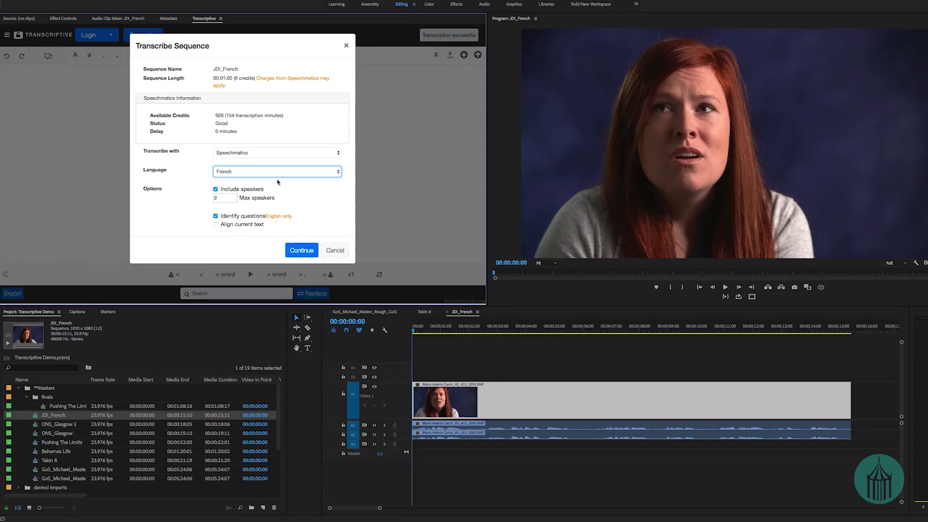
click(220, 217)
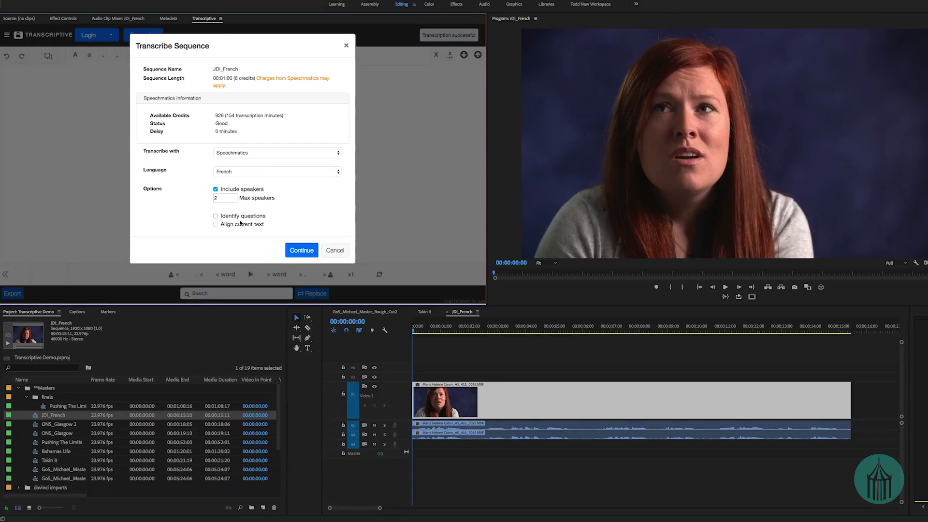
click(227, 198)
click(216, 189)
click(302, 253)
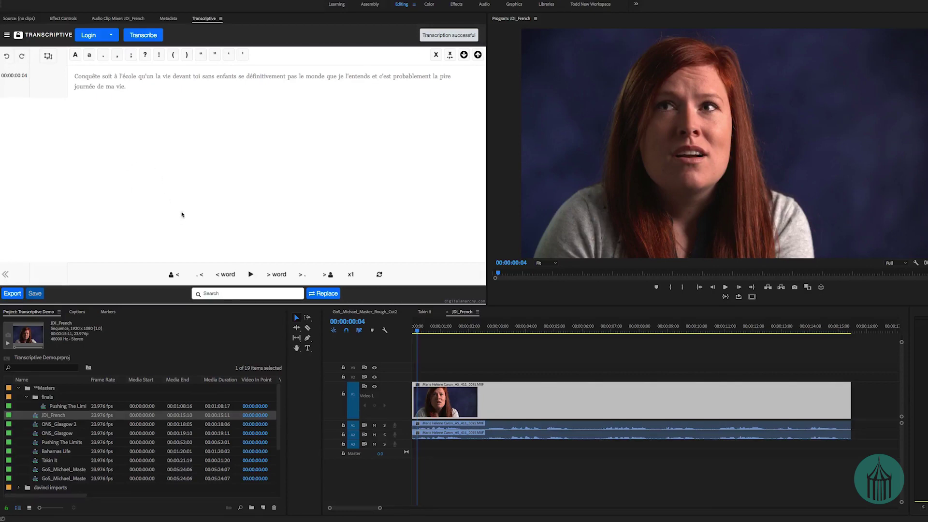
Step: Play the JDI_French interview from the word 'Conquête' in sync with its French transcript
click(96, 80)
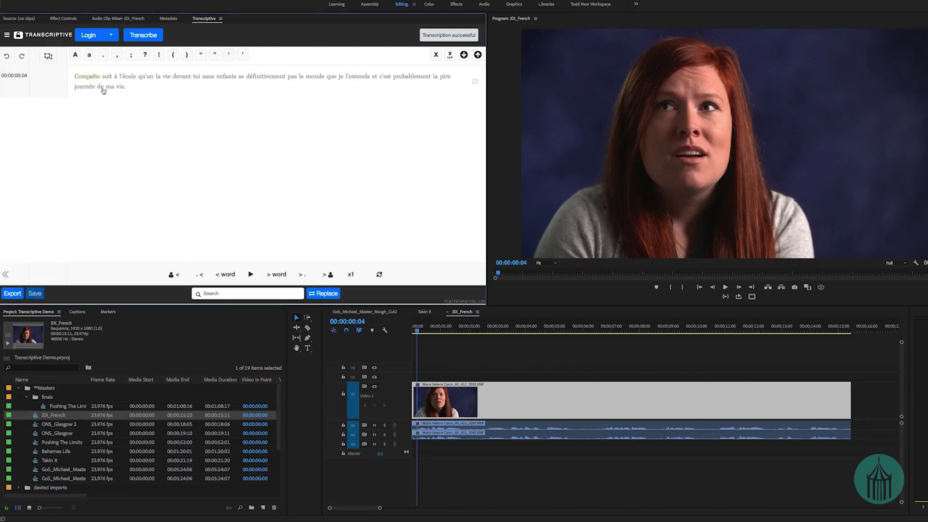
key(ctrl+space)
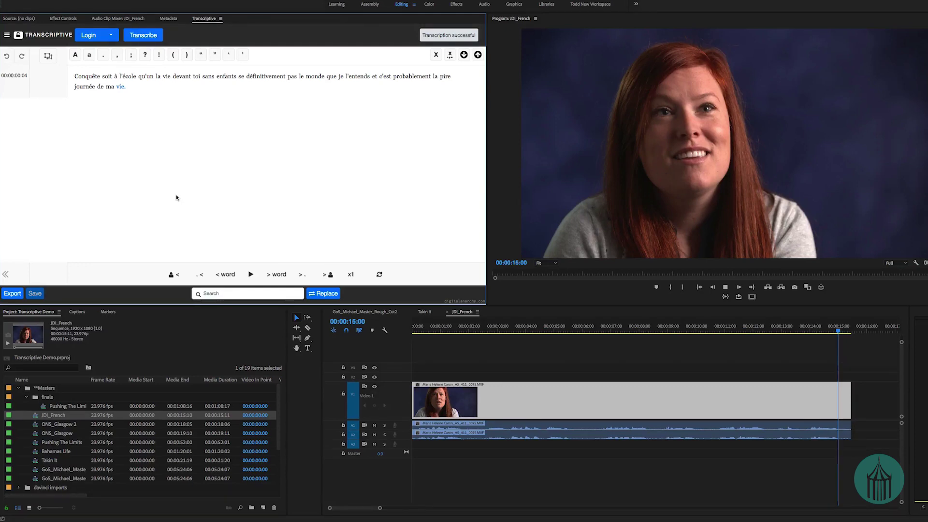
Step: Export the transcript from Transcriptive in the Speech Analysis format
click(12, 293)
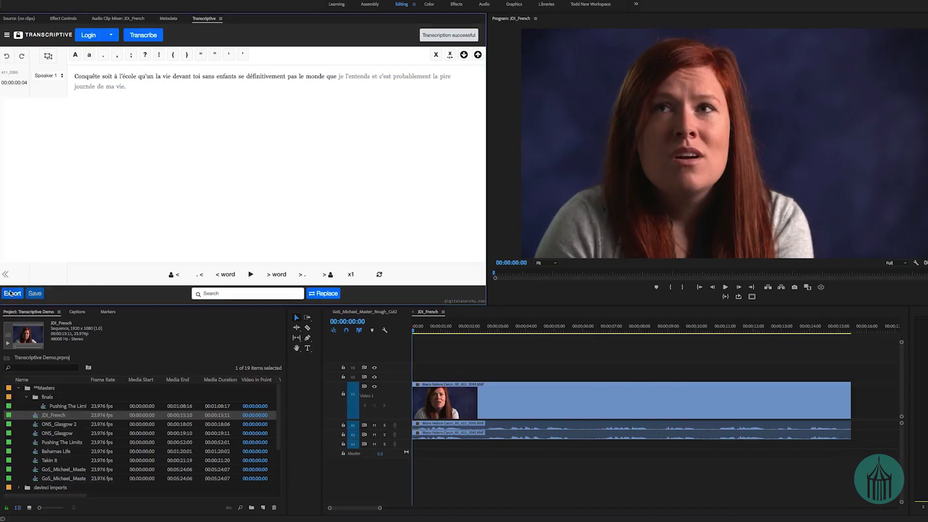
click(208, 69)
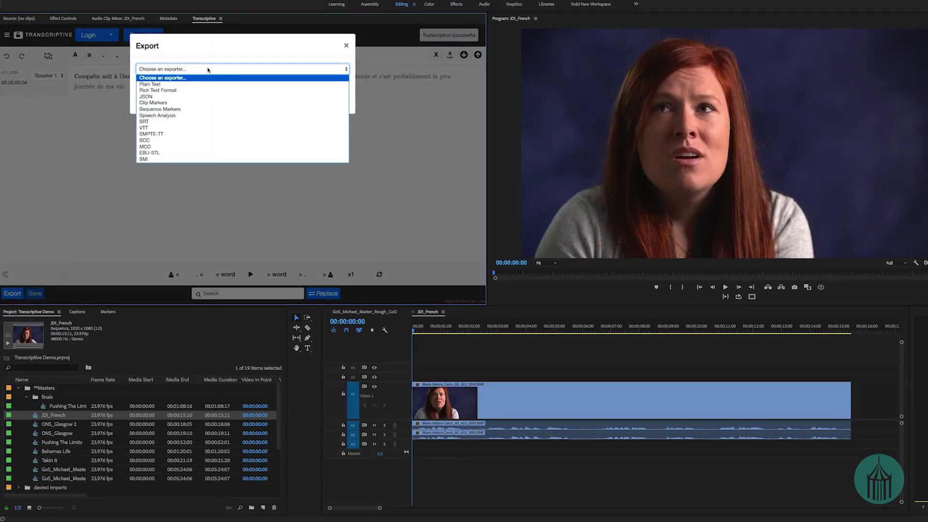
click(192, 116)
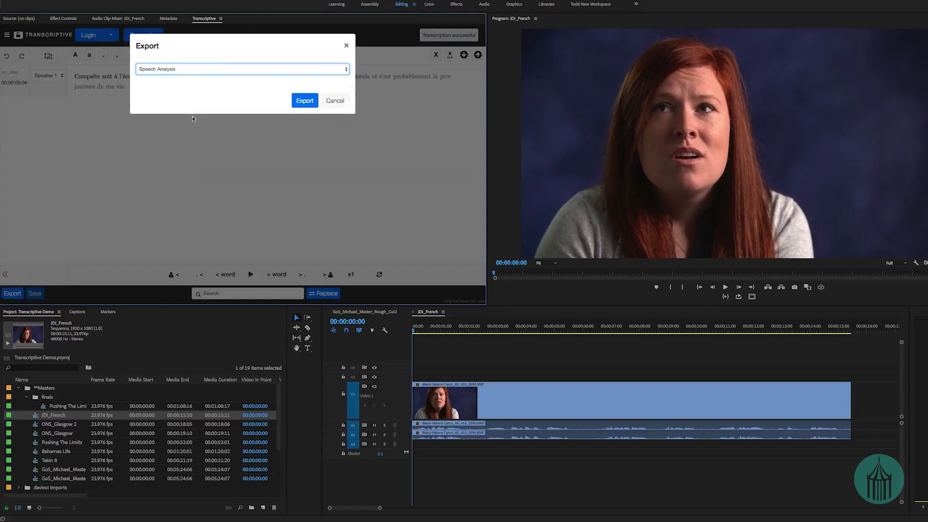
click(305, 101)
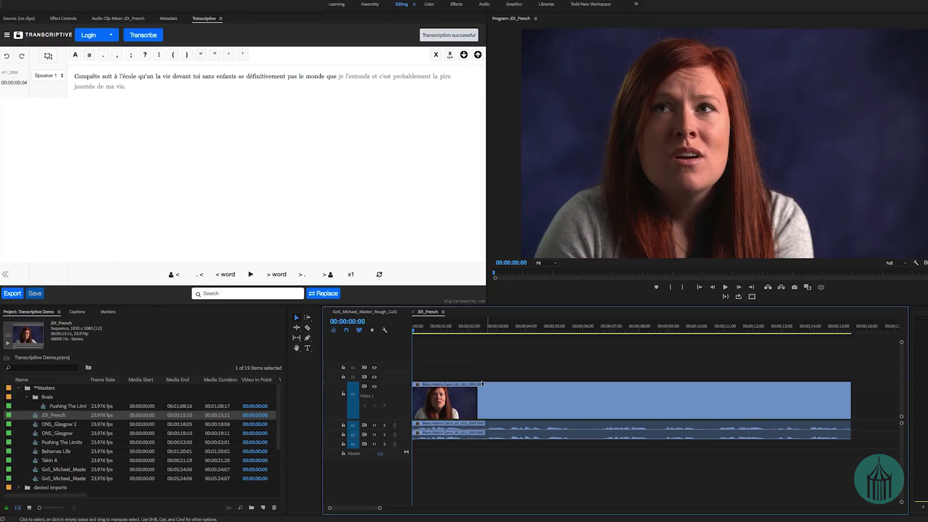
Step: View the interview clip's Speech Analysis metadata while scrubbing, then return to the JDI_French sequence
click(464, 410)
double_click(464, 410)
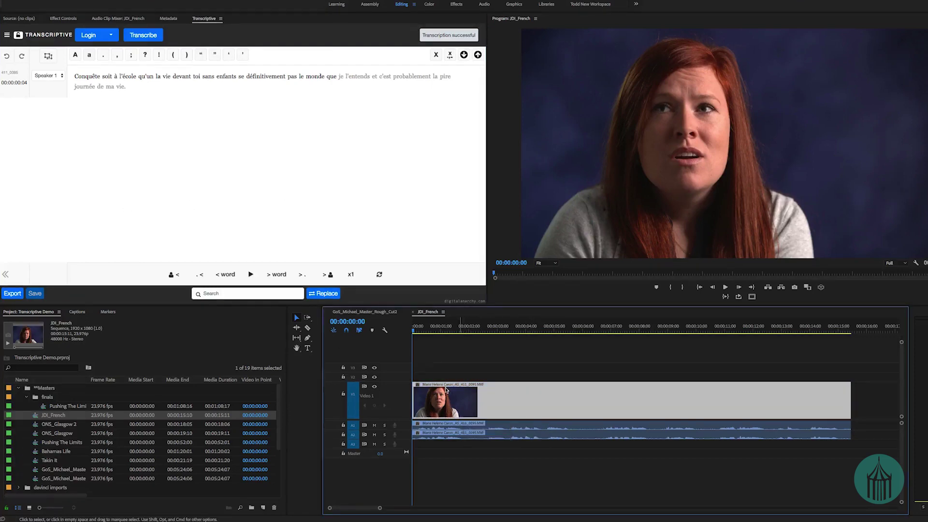
click(279, 18)
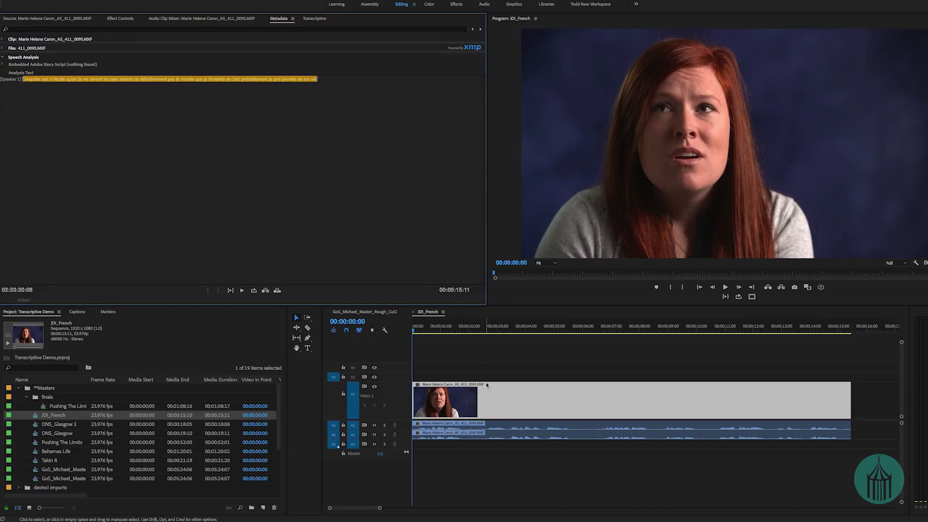
mouse_move(419, 339)
mouse_down()
mouse_move(740, 342)
mouse_move(401, 344)
mouse_up()
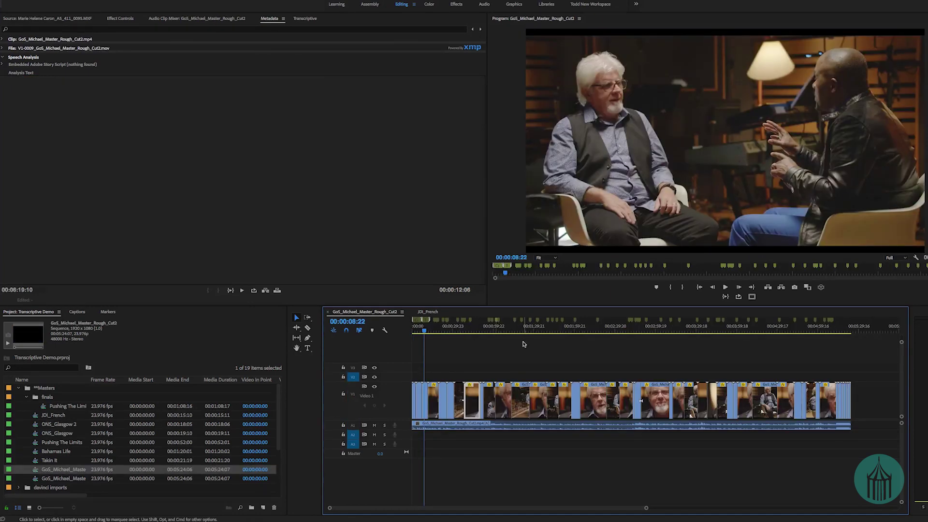
click(432, 313)
Step: Save the transcript and export it as SMPTE-TT captions named GoS_Michael_Master_Rough_Cut2.xml
click(307, 19)
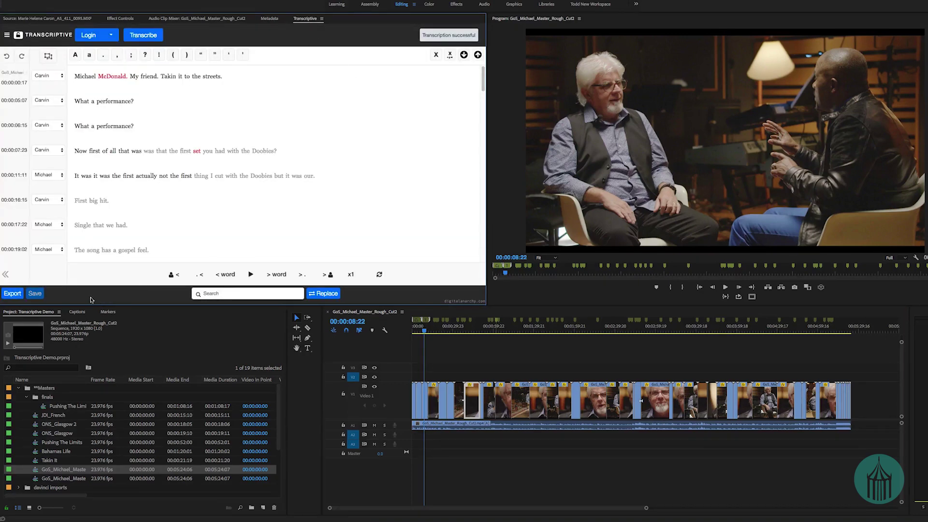
click(32, 295)
click(13, 293)
click(170, 69)
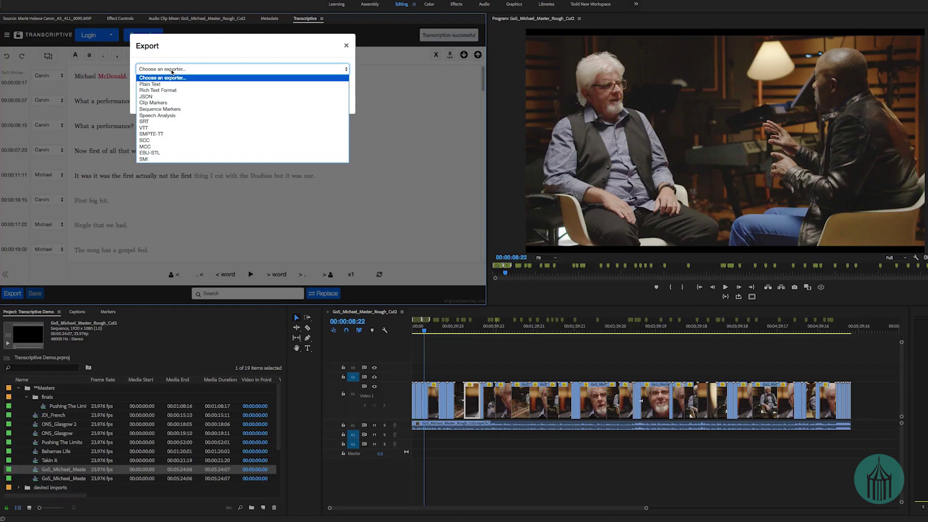
click(182, 134)
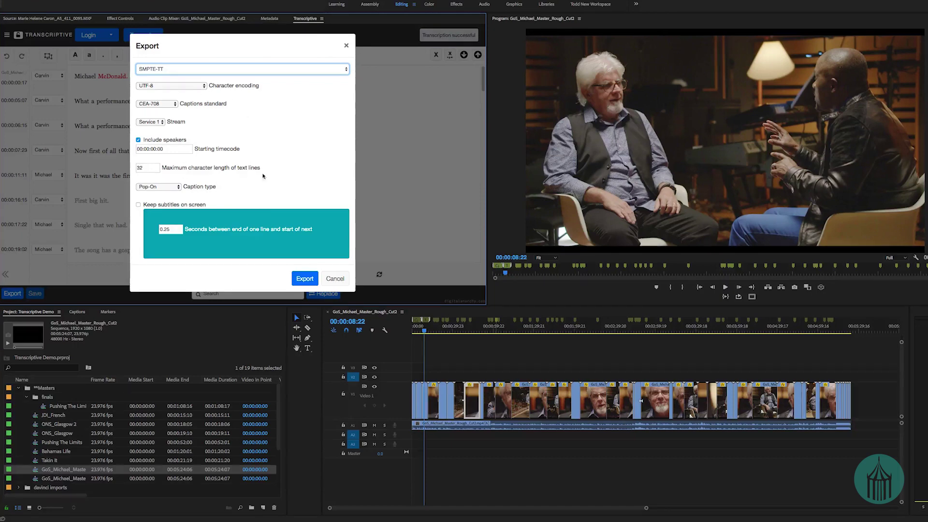
click(304, 278)
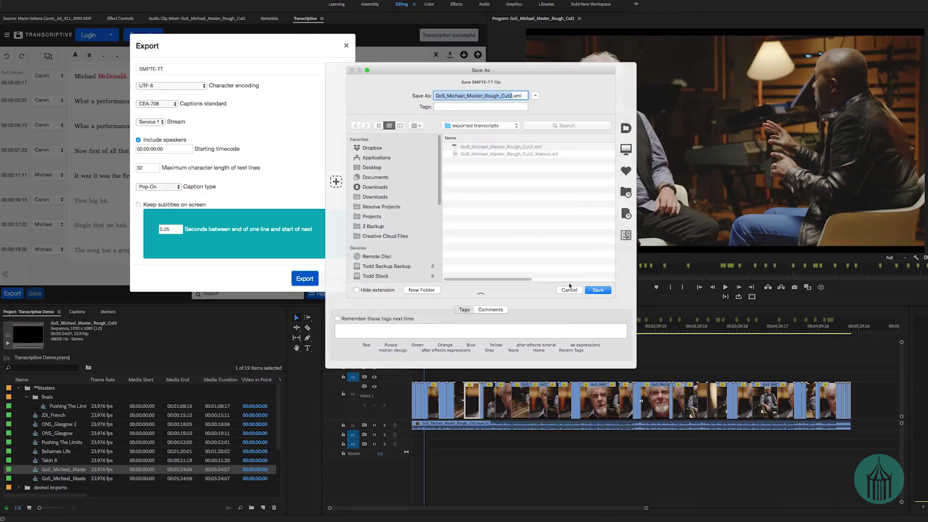
click(598, 290)
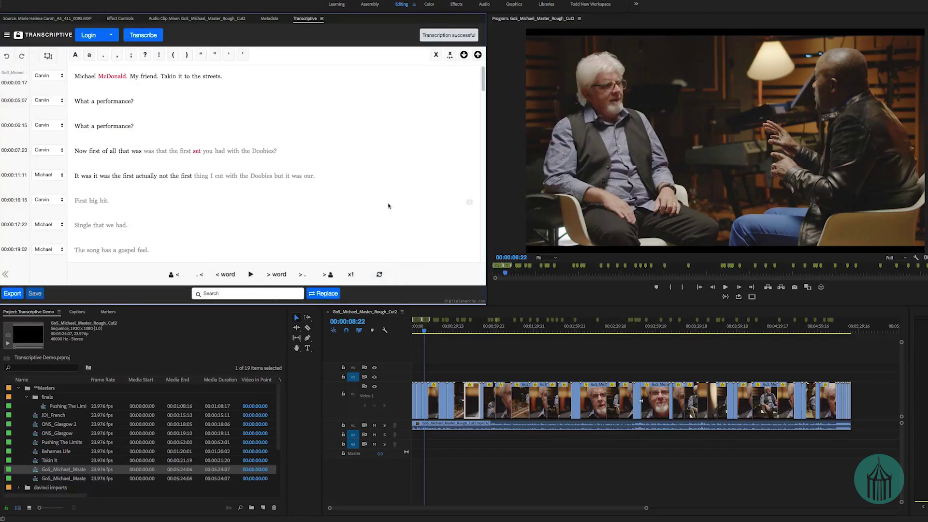
Step: Import GoS_Michael_Master_Rough_Cut2.xml with Cmd+I and place it on V2 above the interview
scroll(101, 417, down, 3)
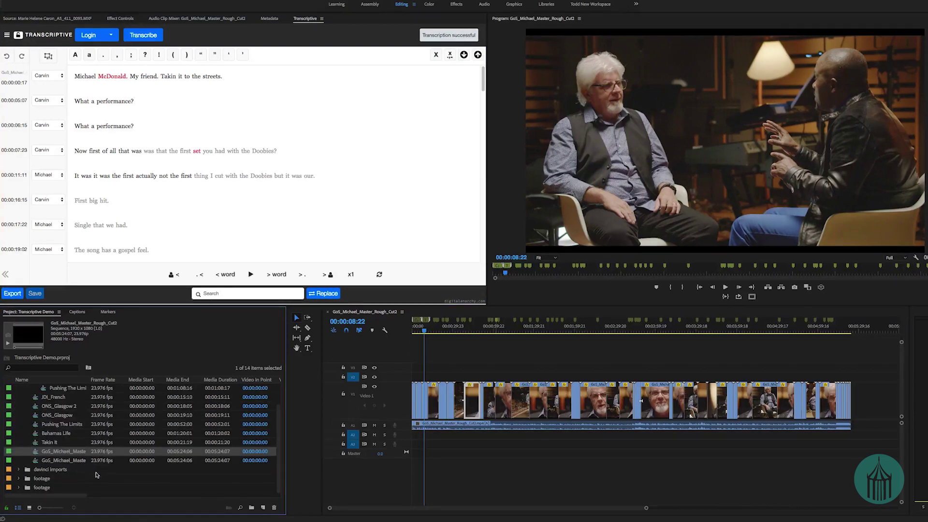
key(super+i)
click(478, 61)
click(413, 81)
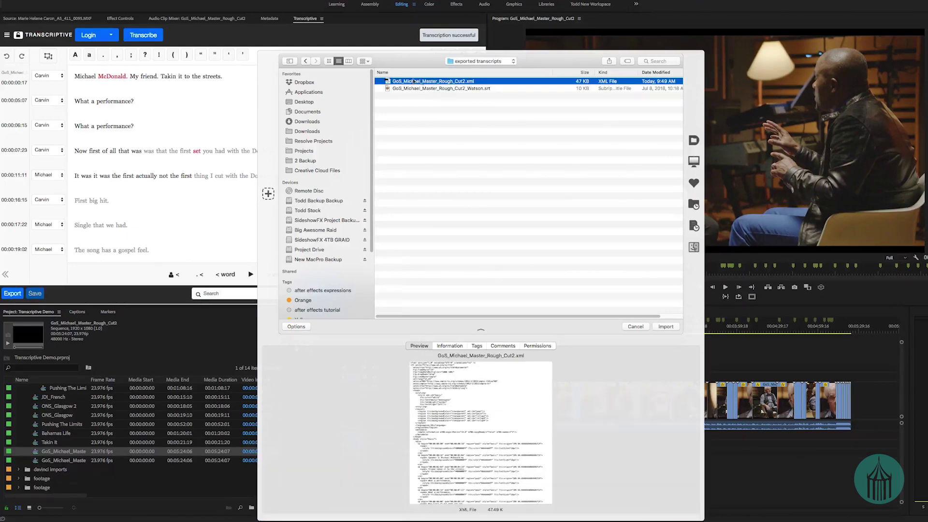
double_click(467, 82)
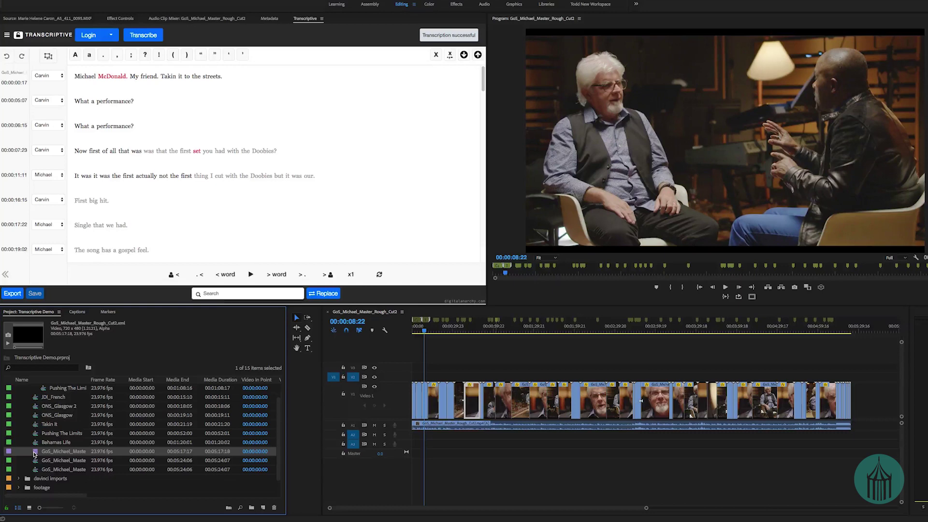
drag(35, 455, 411, 377)
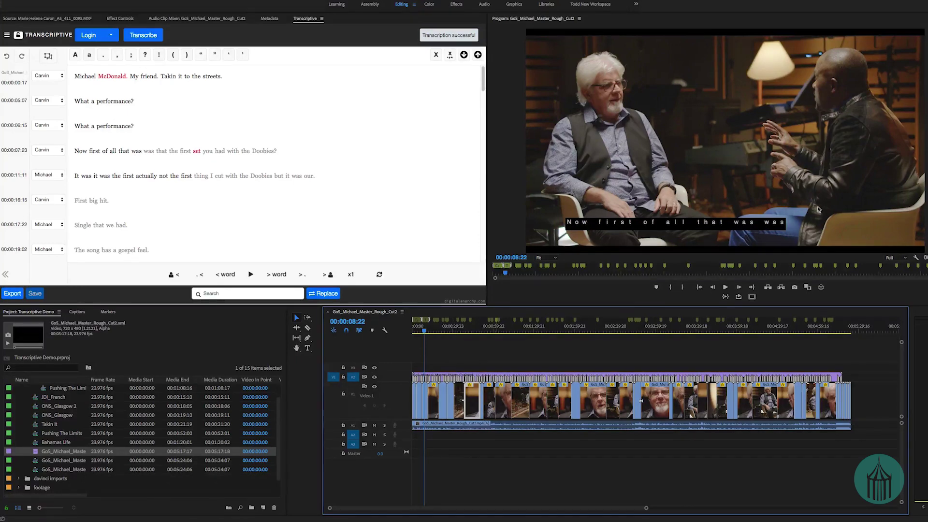
Step: Keep Closed Captions Display enabled in the Program monitor and play the captioned sequence
click(916, 258)
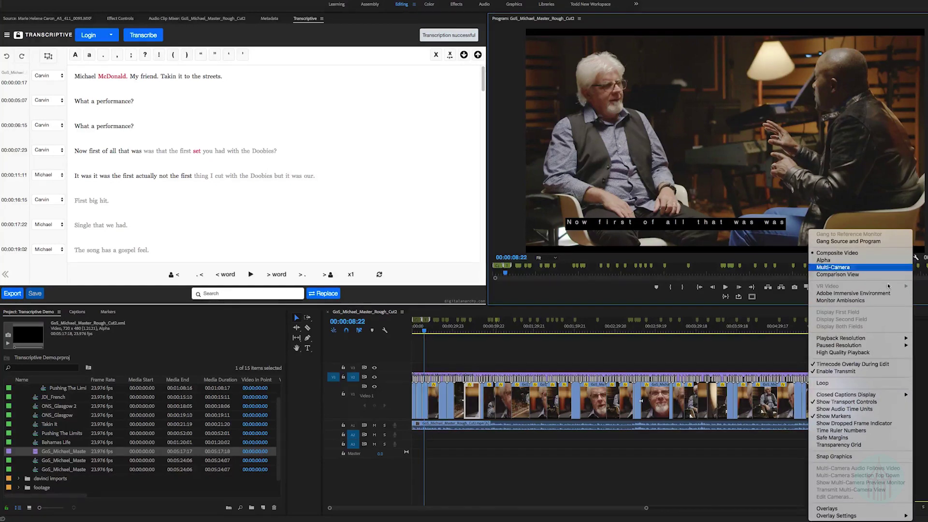
mouse_move(873, 394)
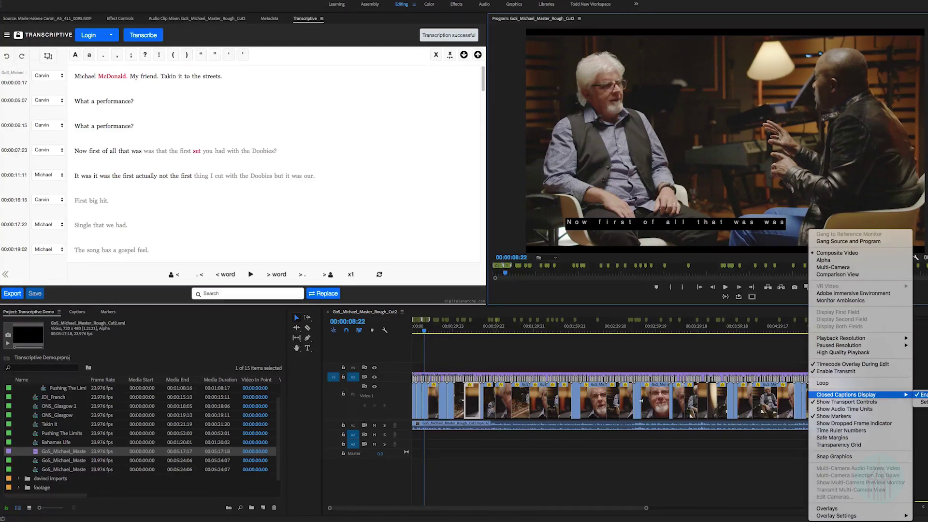
click(629, 336)
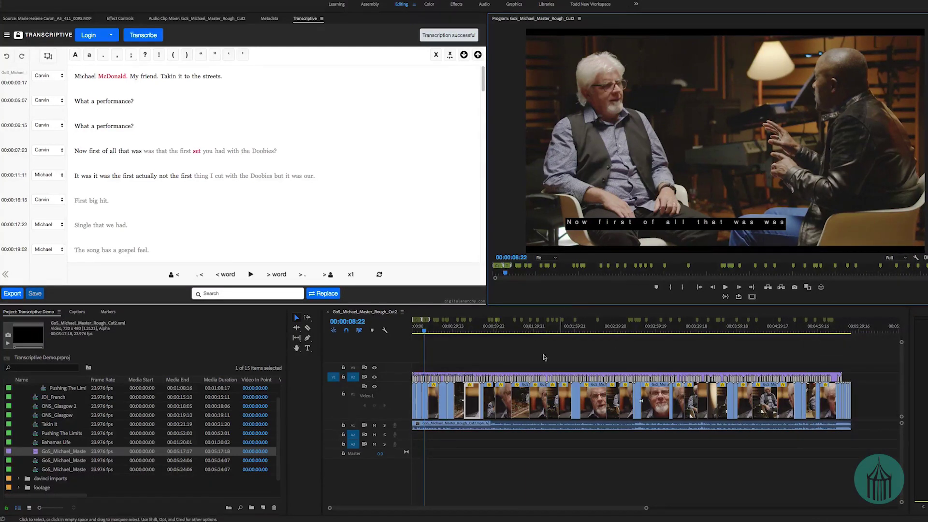
key(space)
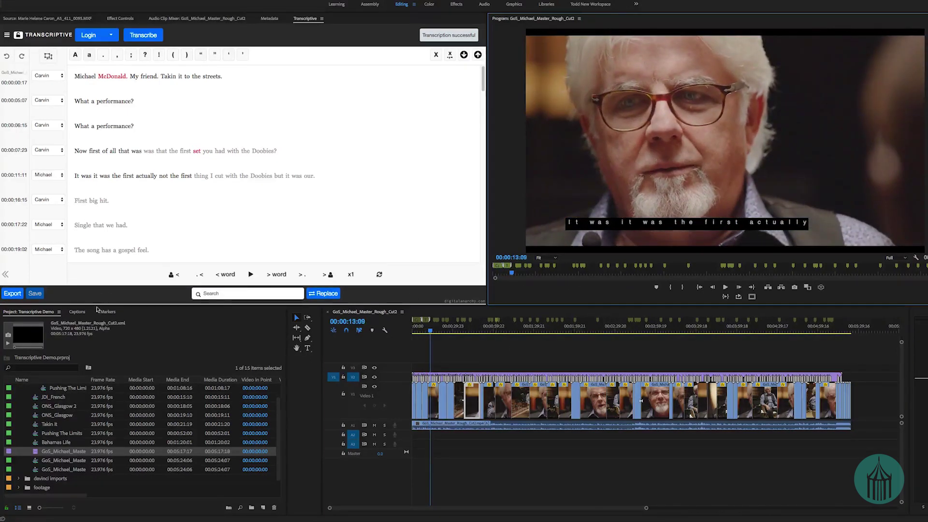
Step: Review the caption clip's entries in the Captions panel, keeping the Pop-On caption type
click(76, 312)
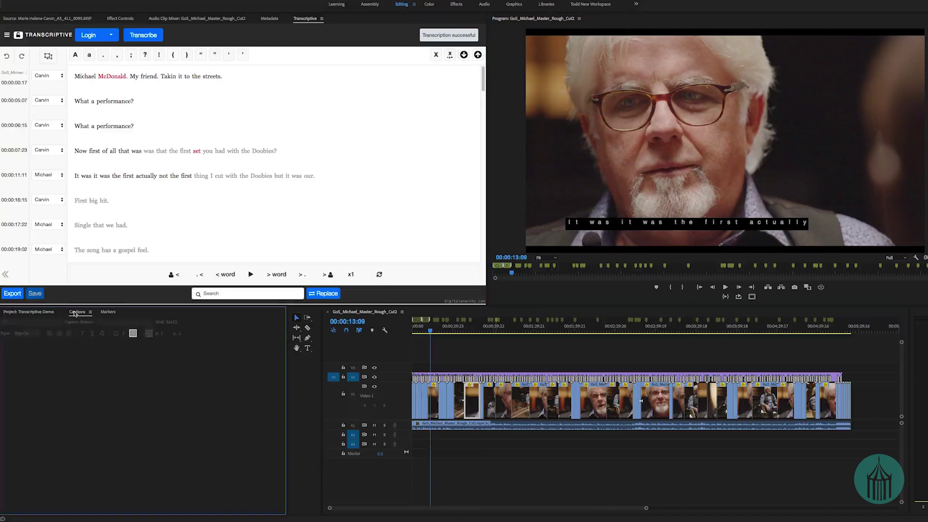
click(426, 377)
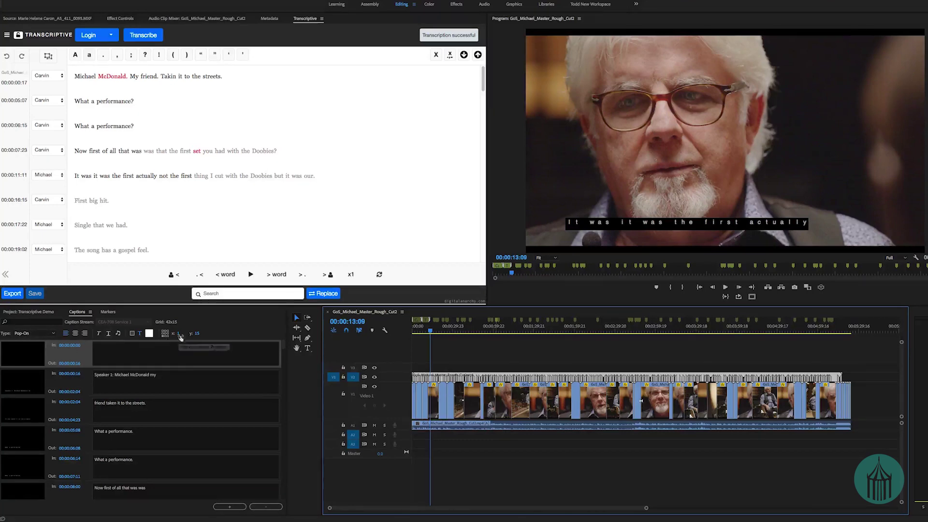
click(37, 334)
click(28, 341)
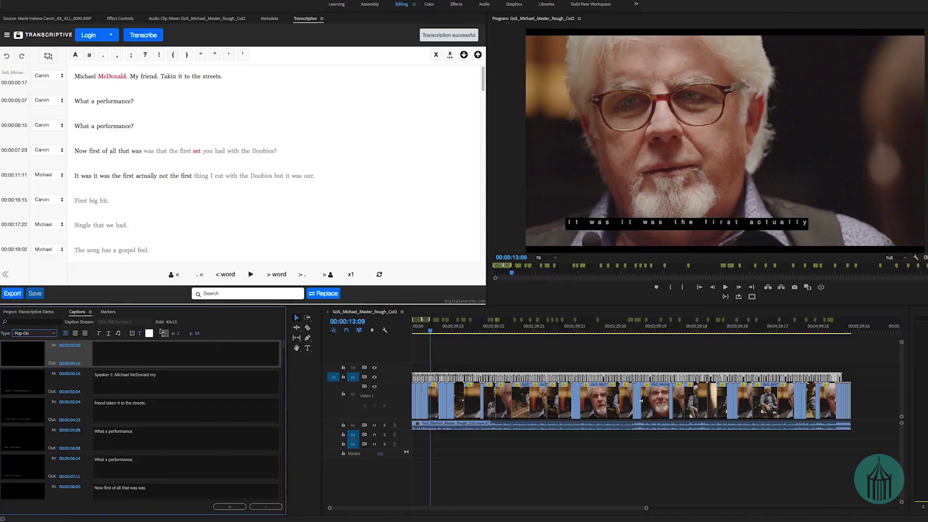
Step: Delete the caption clip from the timeline
click(38, 311)
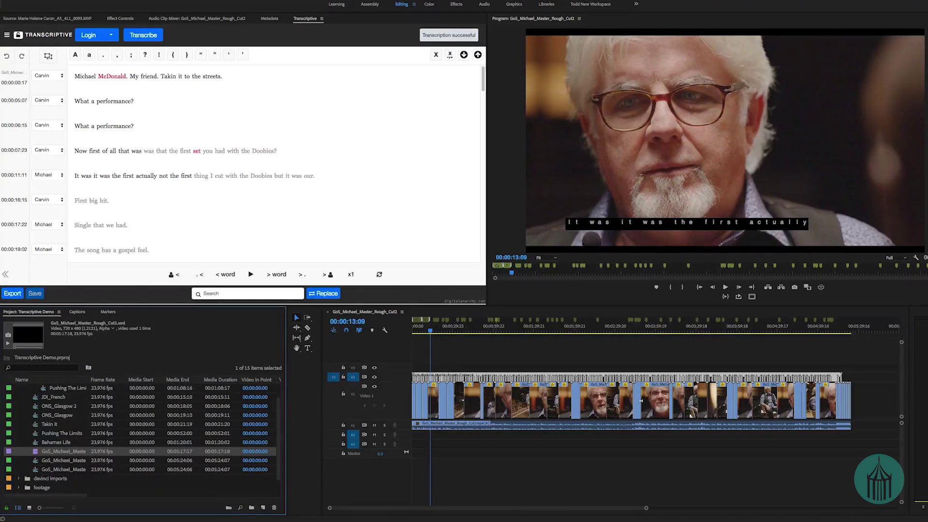
click(443, 375)
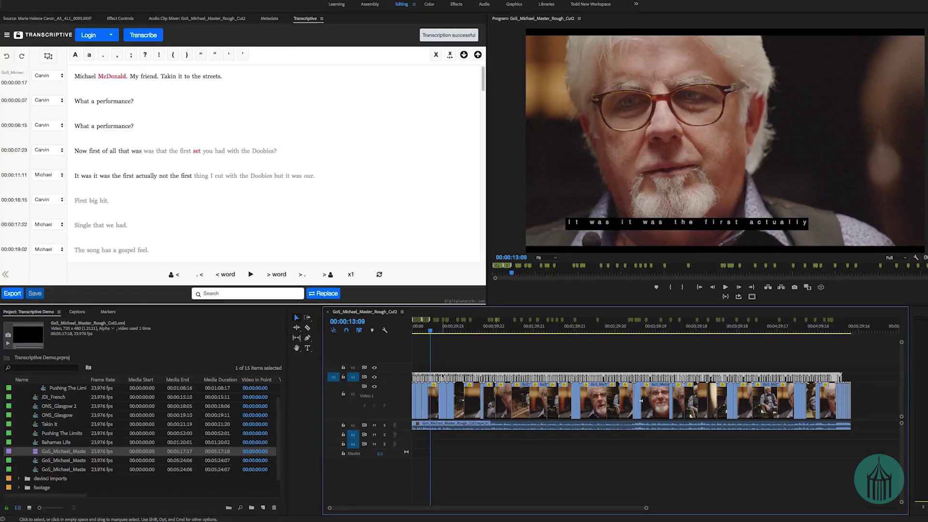
key(Delete)
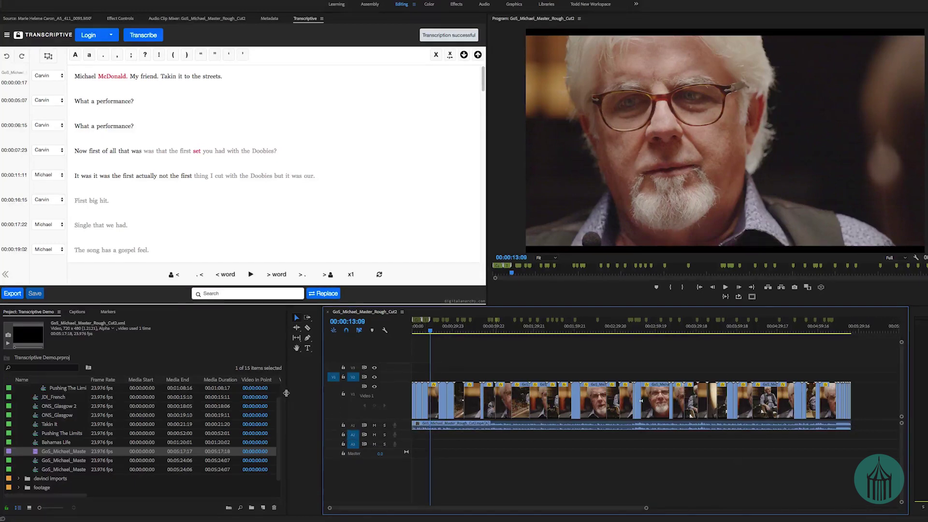
Step: Queue Block #5.mov for batch transcription via the Transcriptive Batch Files option
click(7, 35)
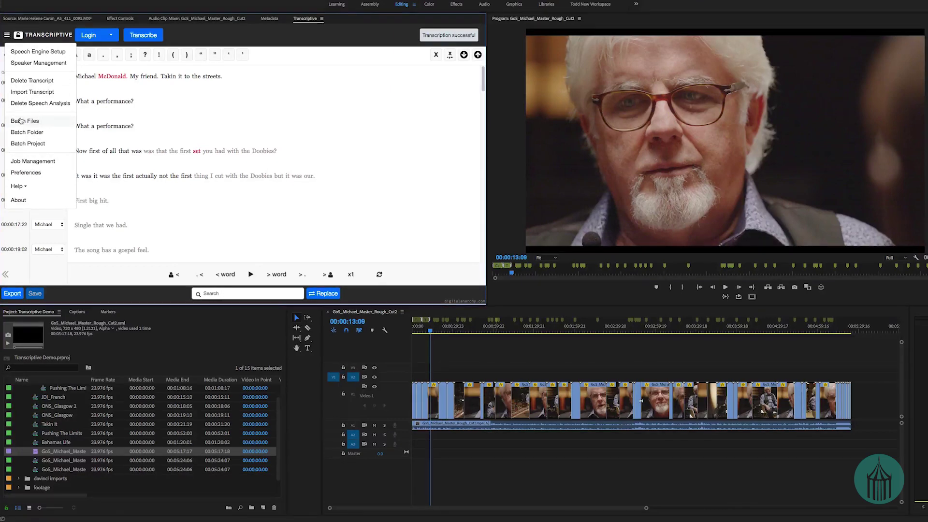
click(20, 121)
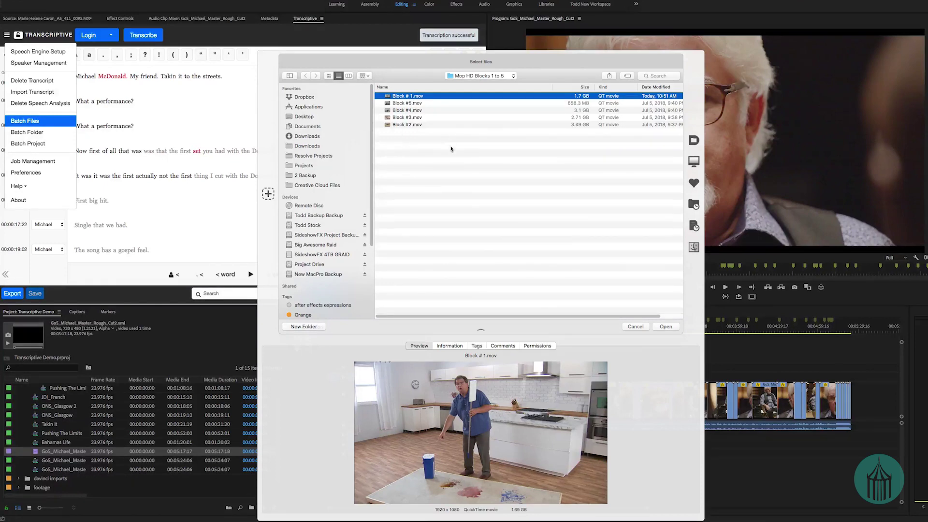
click(409, 103)
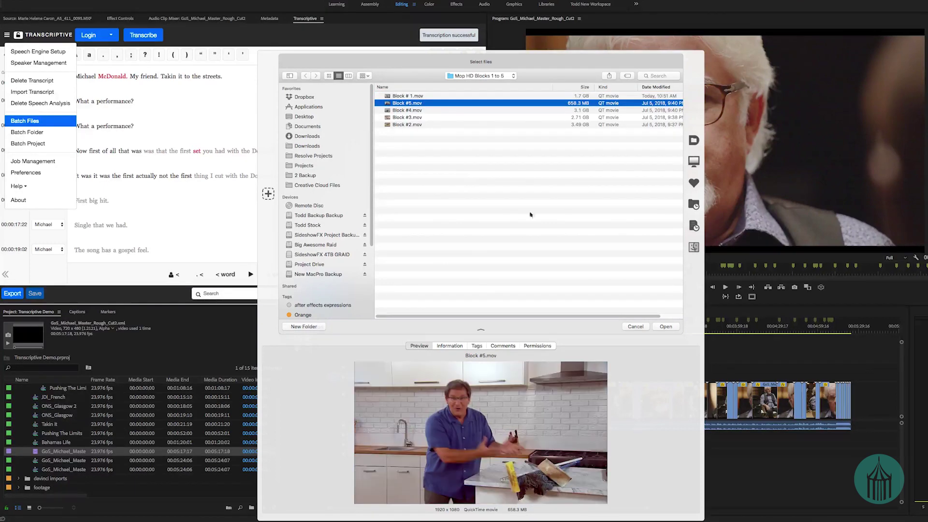
click(666, 326)
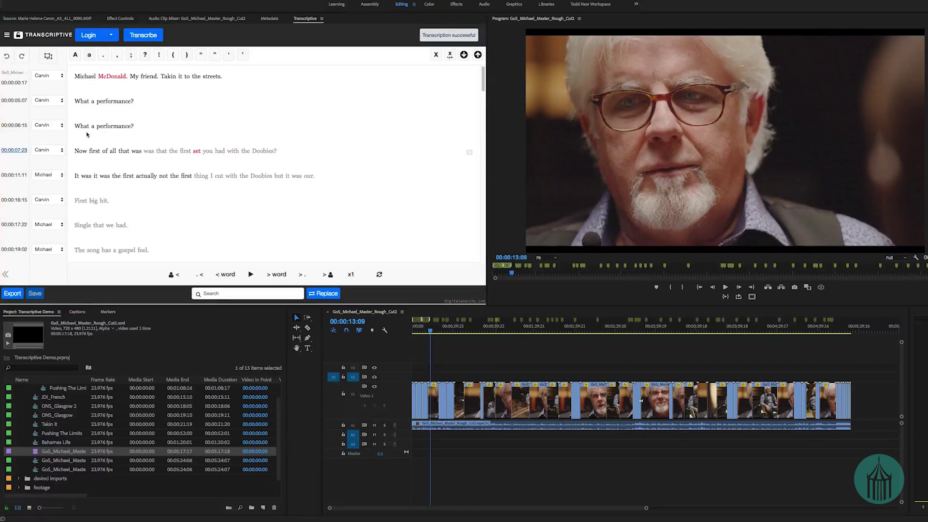
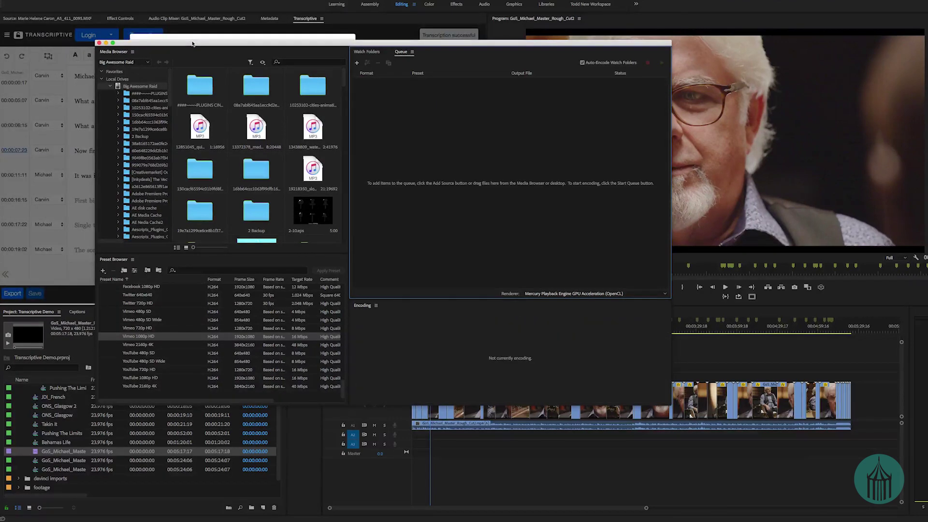
Step: Continue Transcriptive's Speechmatics English (US) batch transcription of Block #5.mov
drag(295, 43, 746, 130)
click(641, 400)
click(291, 88)
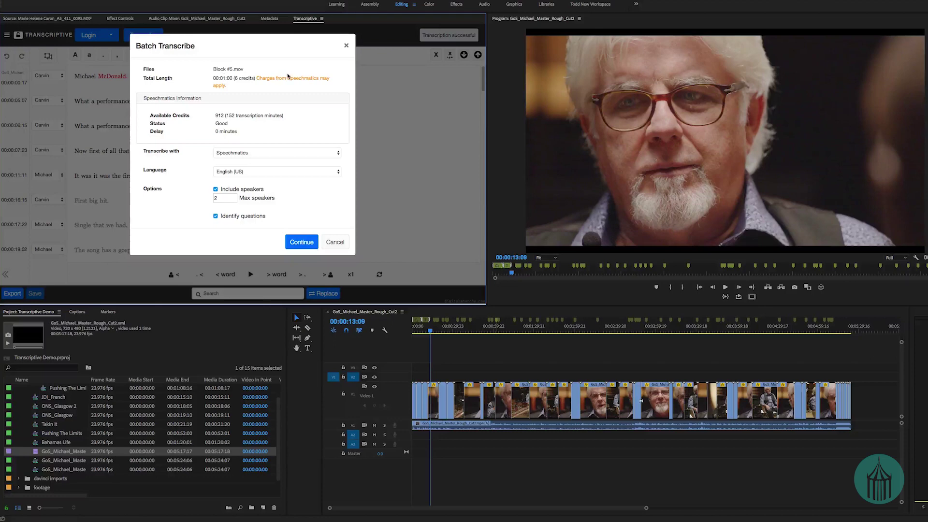
click(301, 242)
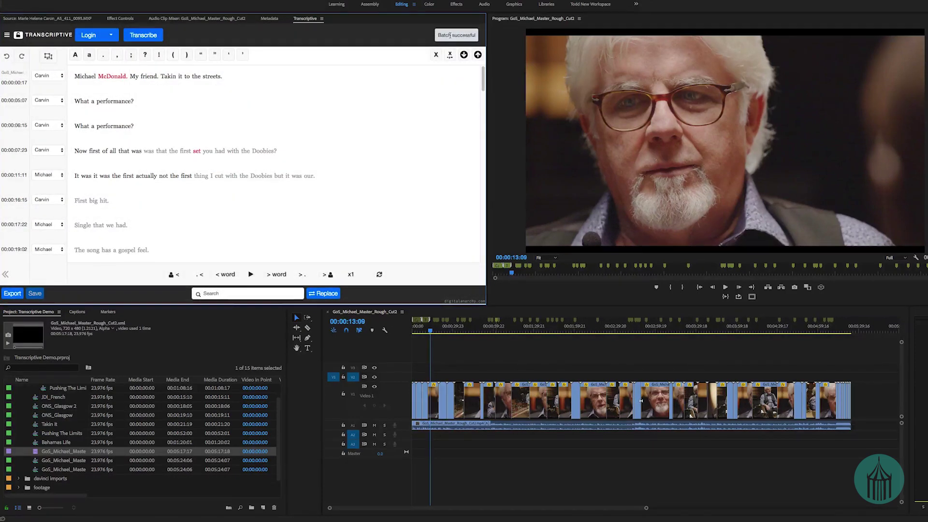
Step: Reveal the clip info columns in the Project panel list
scroll(122, 436, up, 2)
scroll(122, 436, down, 3)
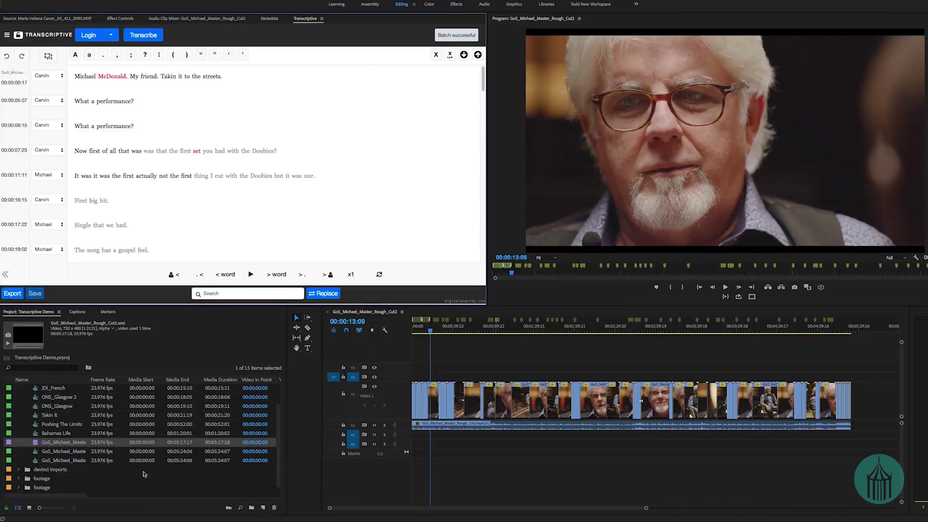
click(137, 497)
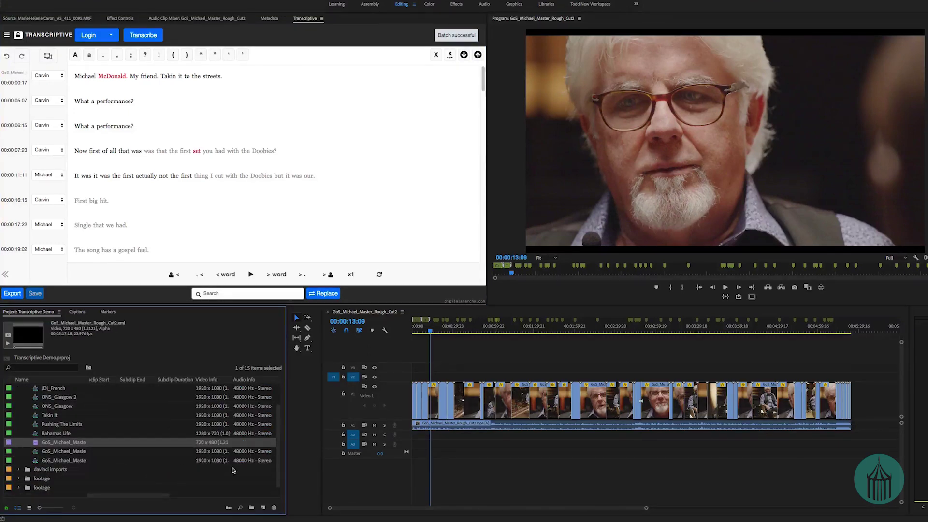
Step: Import Block #5.mov with Cmd+I and load it in the Source monitor
key(super+i)
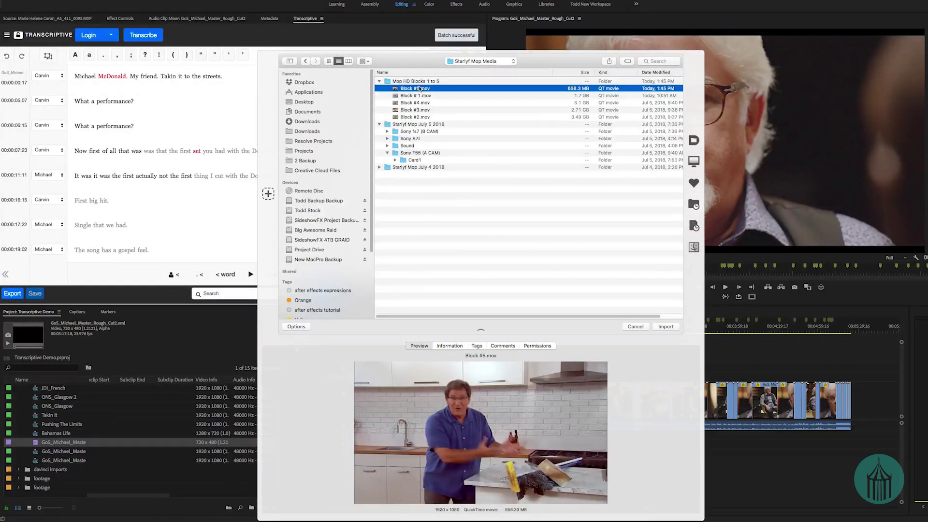
key(Return)
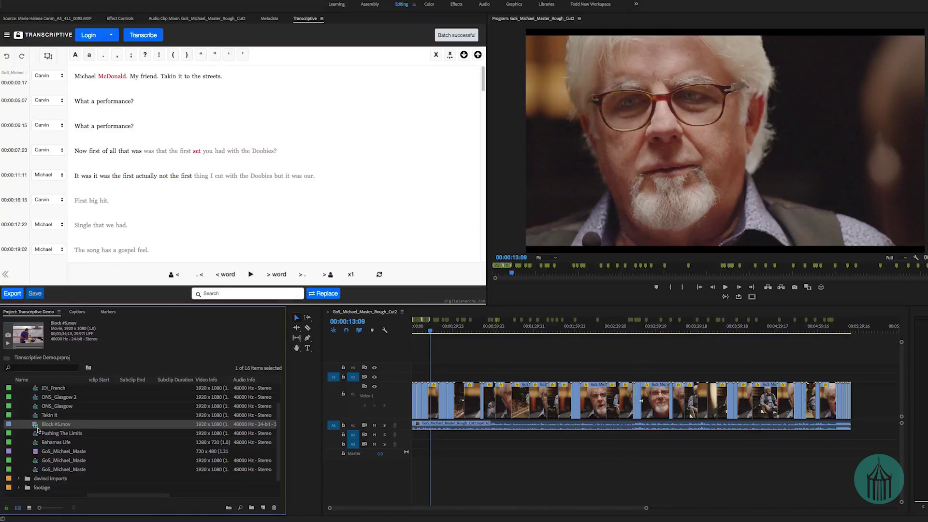
double_click(35, 426)
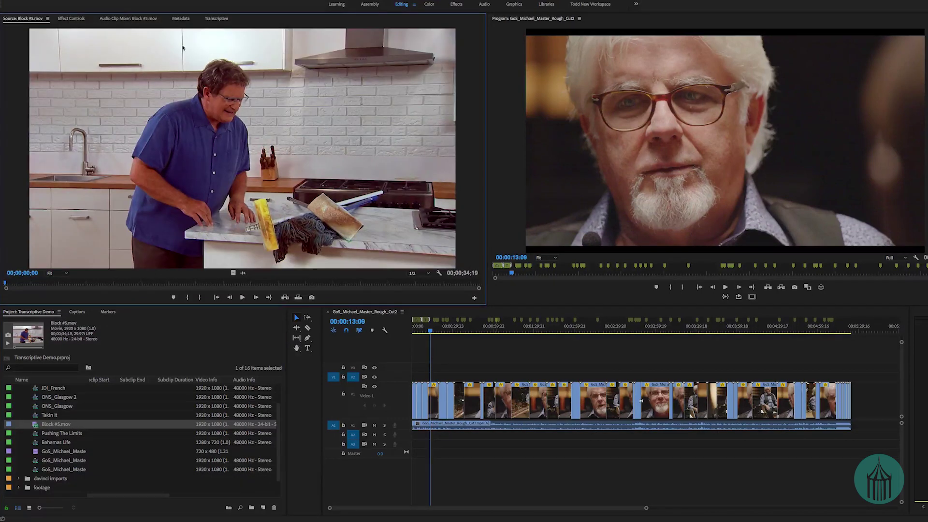
Step: Check Block #5.mov's speech analysis metadata and make a new sequence from the clip
click(181, 19)
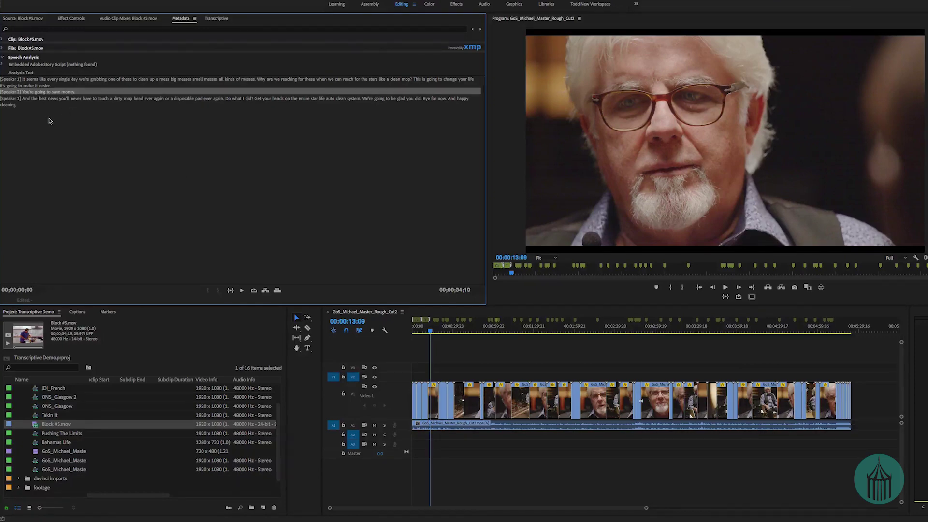
right_click(35, 425)
click(148, 436)
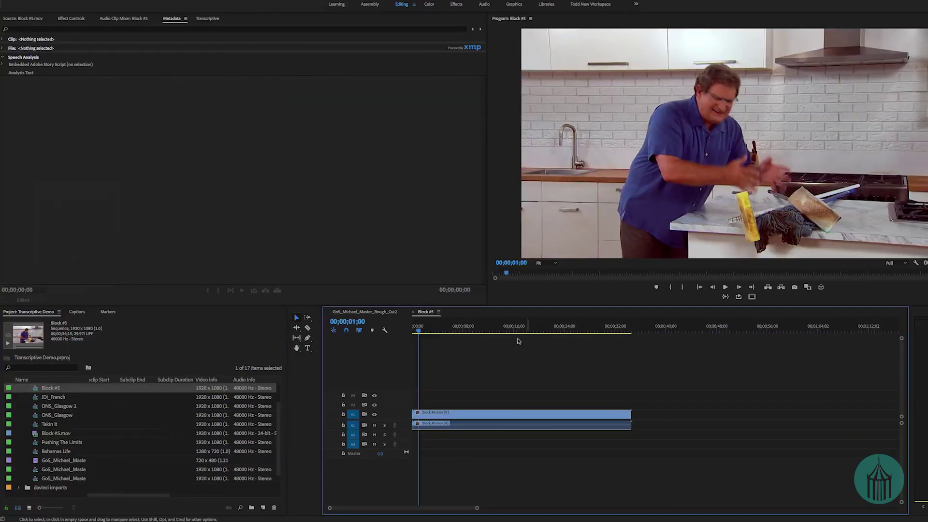
Step: Expand the video track, scrub to 00;00;09;24, and show the Block #5 transcript
double_click(394, 410)
drag(451, 330, 473, 330)
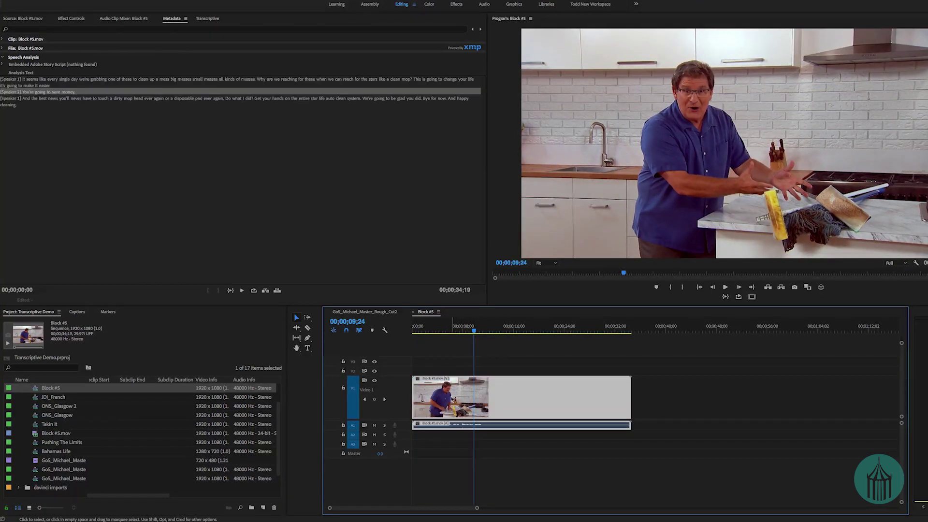
click(209, 18)
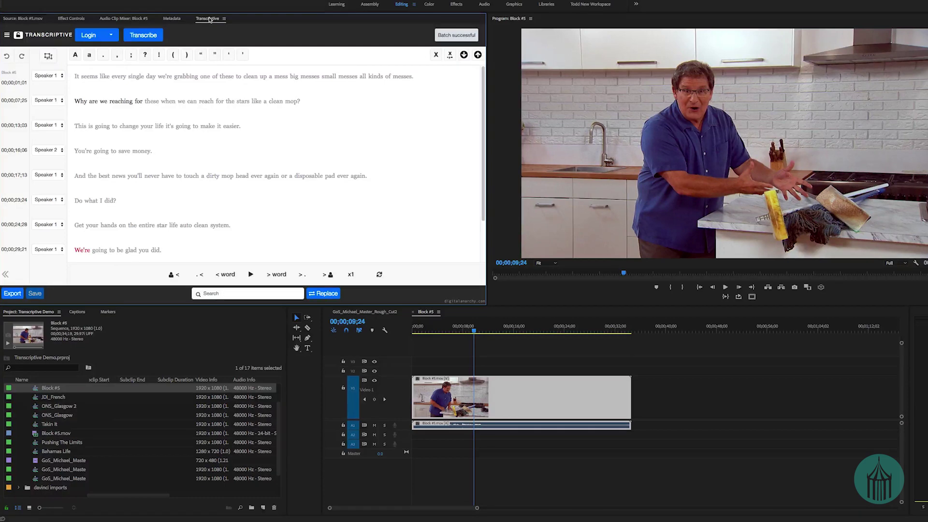
Step: Play Block #5 from its first transcript word to 00;00;07;16, then return to GoS_Michael_Master_Rough_Cut2
click(77, 79)
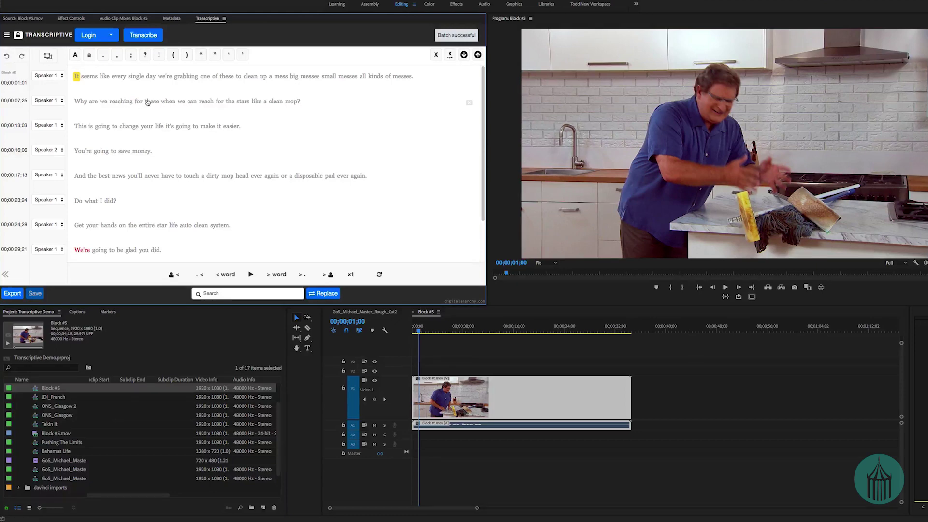
key(space)
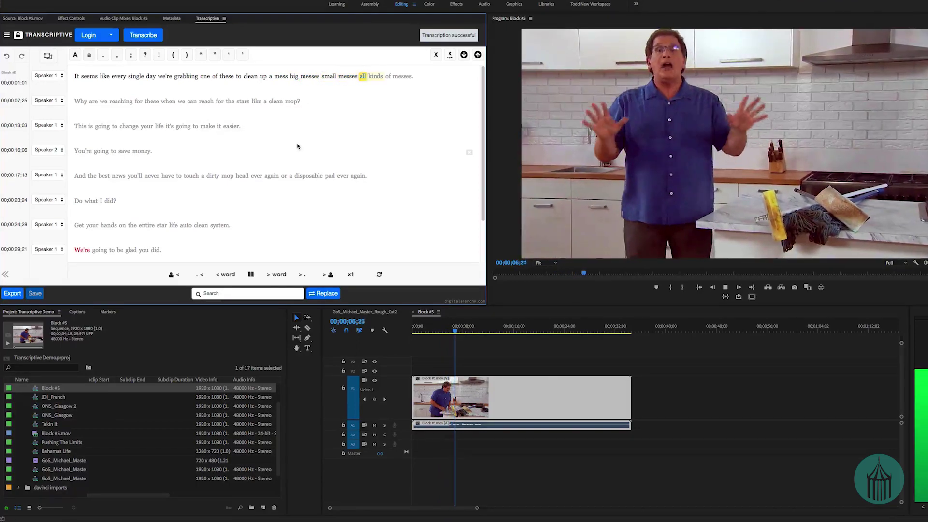
key(space)
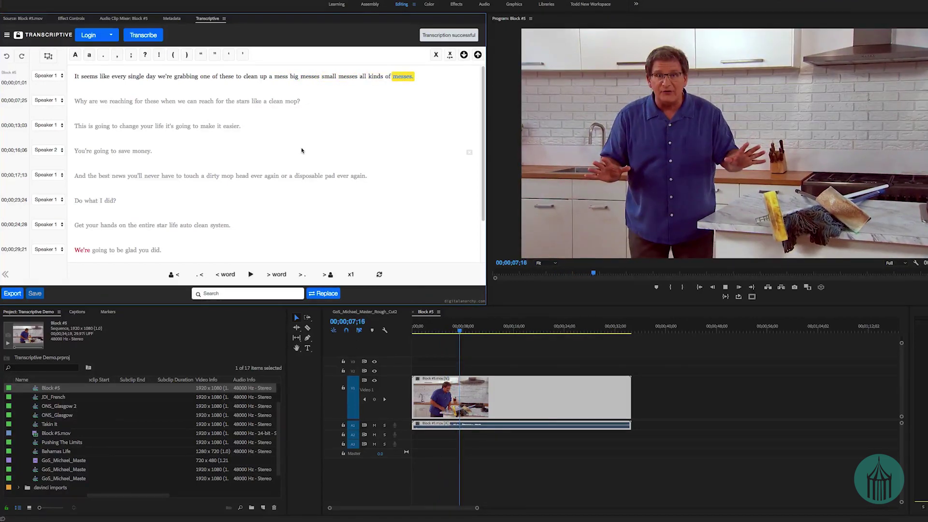
click(435, 358)
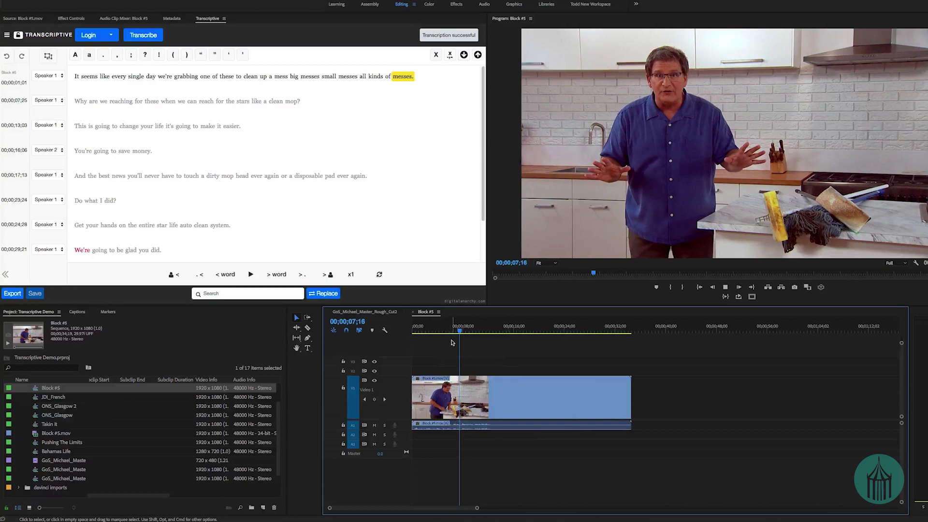
key(shift+period)
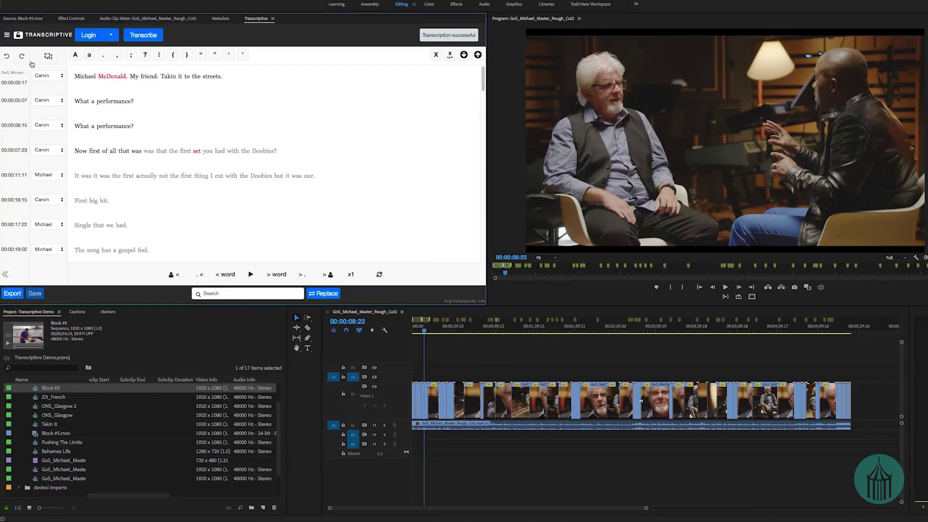
Step: Try Transcriptive's Batch Folder option, then cancel the folder choice
click(6, 35)
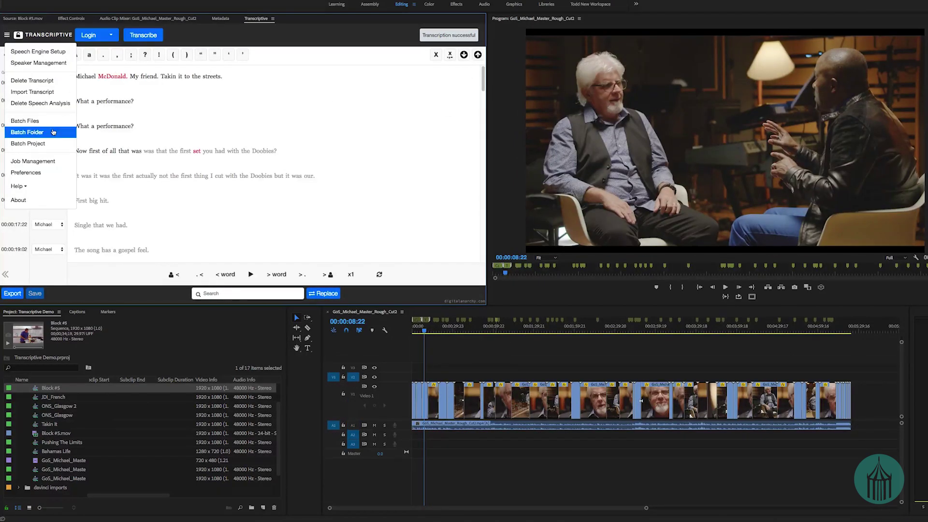
click(27, 132)
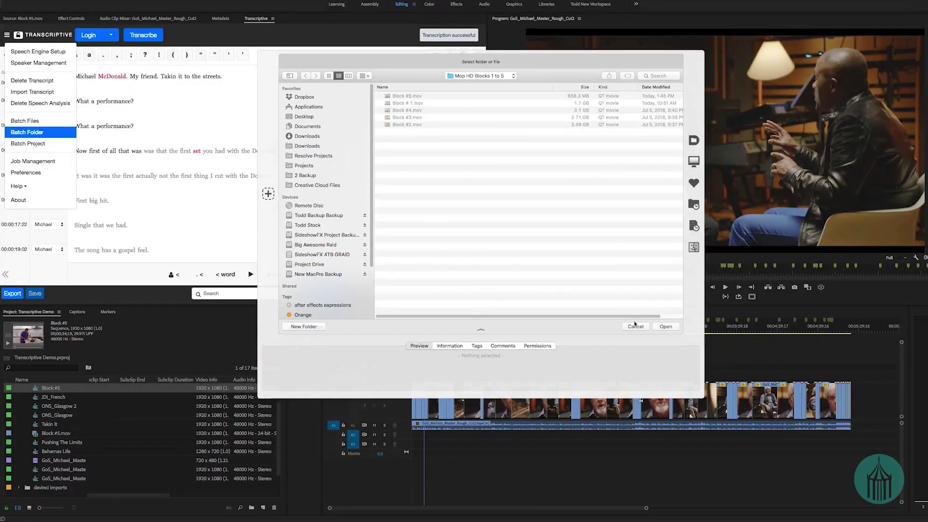
click(636, 327)
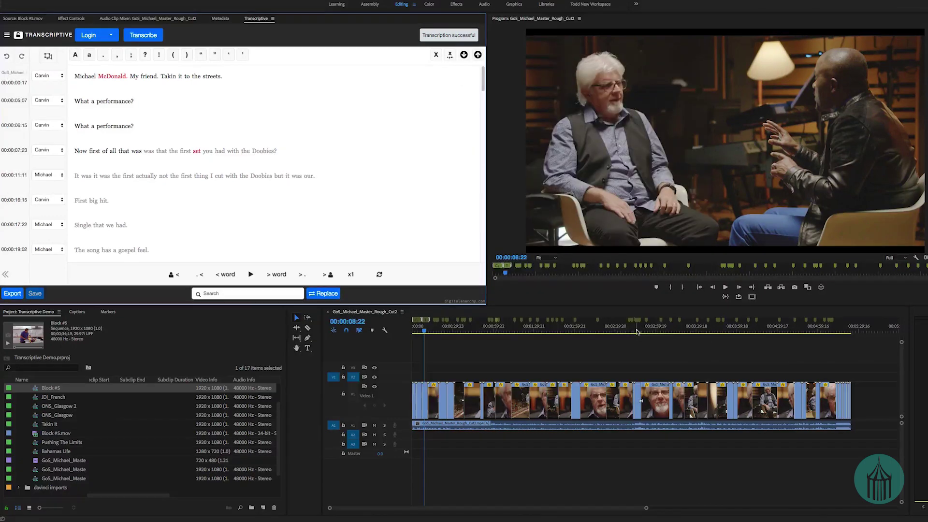
Step: Expand the footage bin and its A Camera folder in the Project panel
click(7, 35)
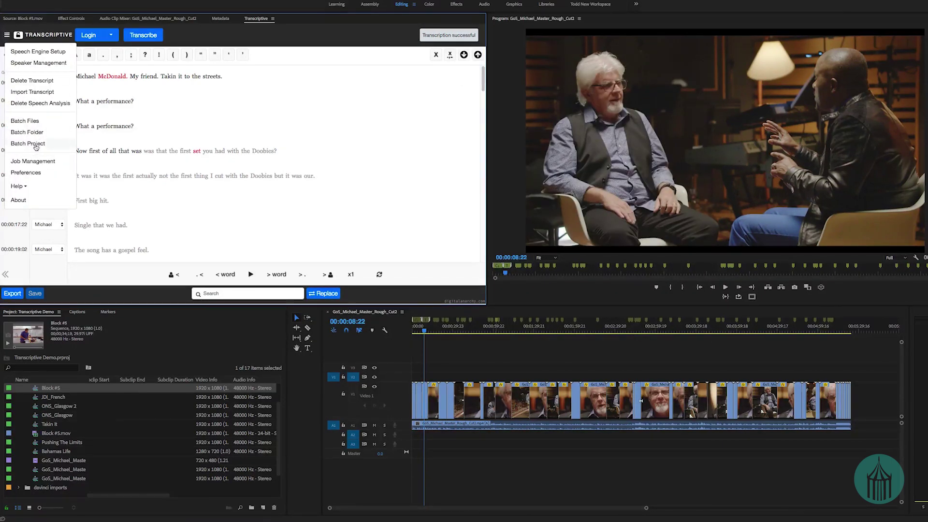
click(88, 453)
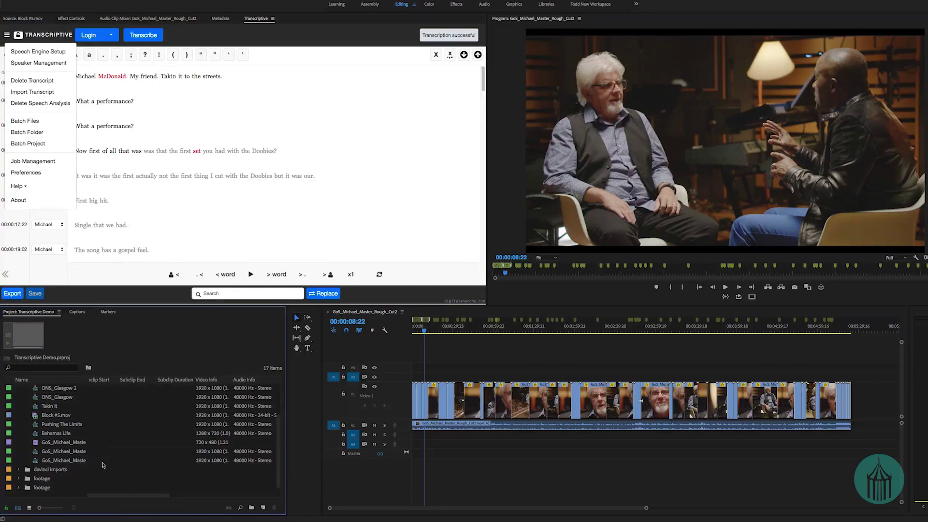
click(18, 478)
scroll(70, 476, down, 3)
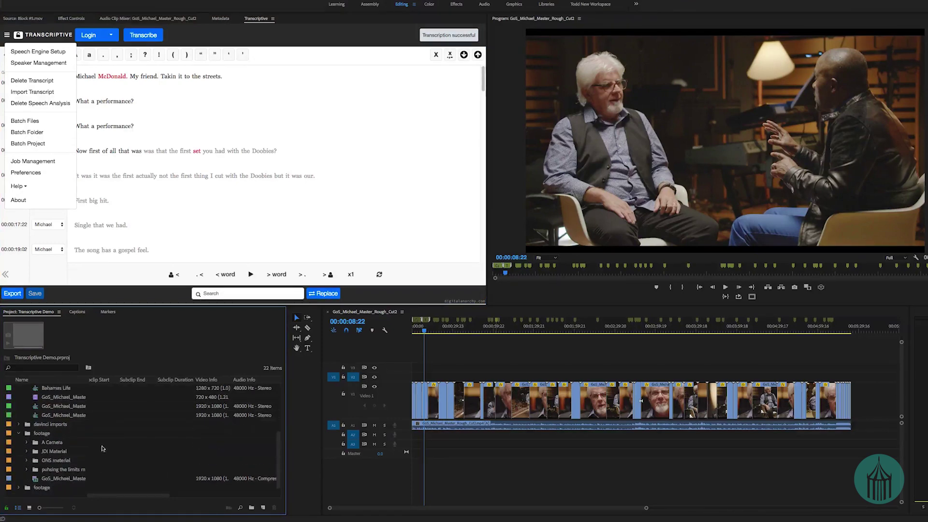
click(27, 442)
Step: Expand the Clip folder and preview clip A003C017_1 at a couple of points
scroll(87, 458, down, 2)
click(34, 415)
double_click(82, 425)
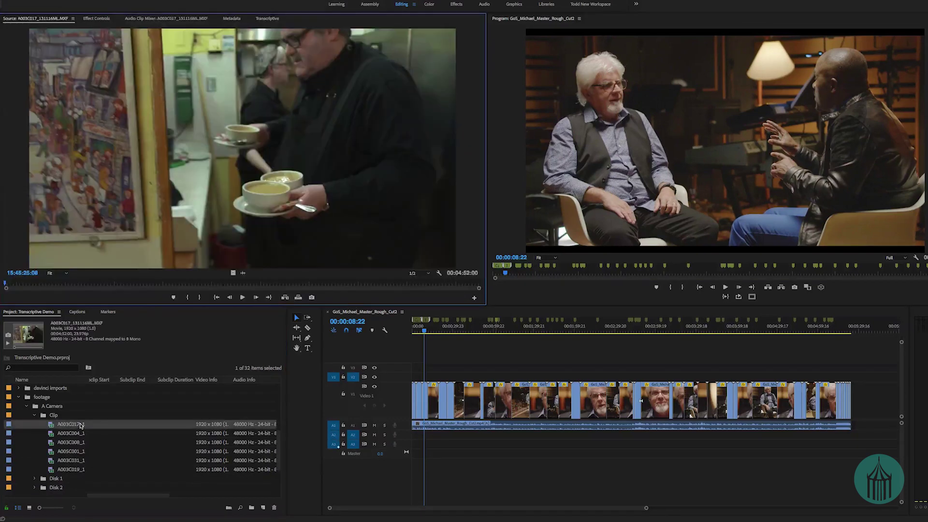
key(space)
click(300, 285)
key(space)
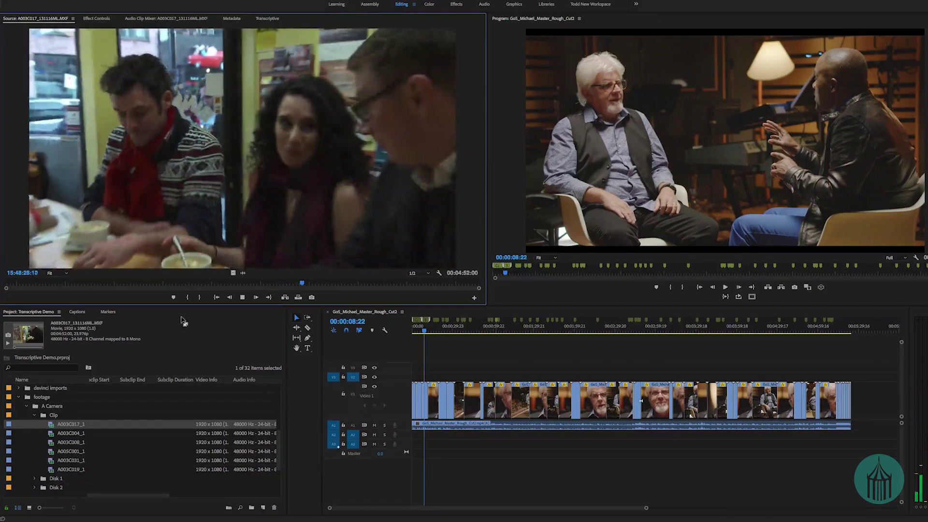
key(space)
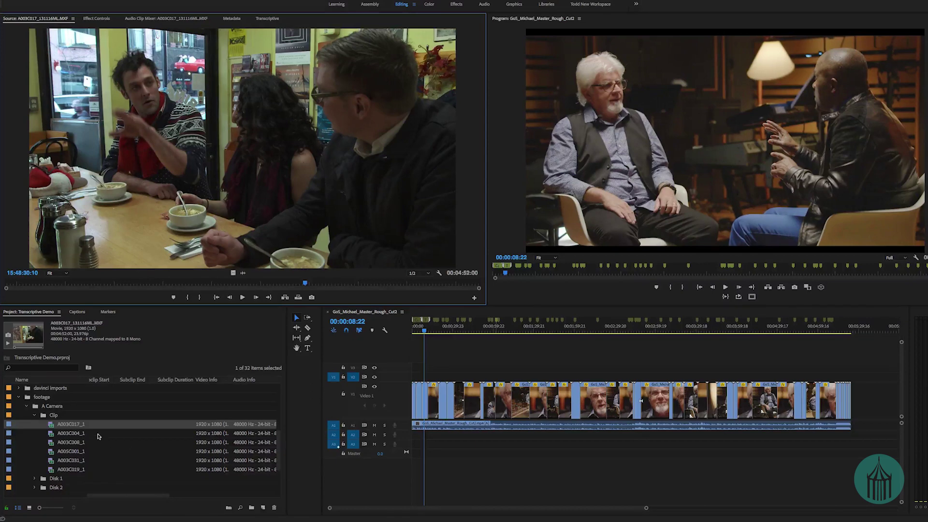
scroll(99, 437, up, 2)
scroll(98, 436, down, 8)
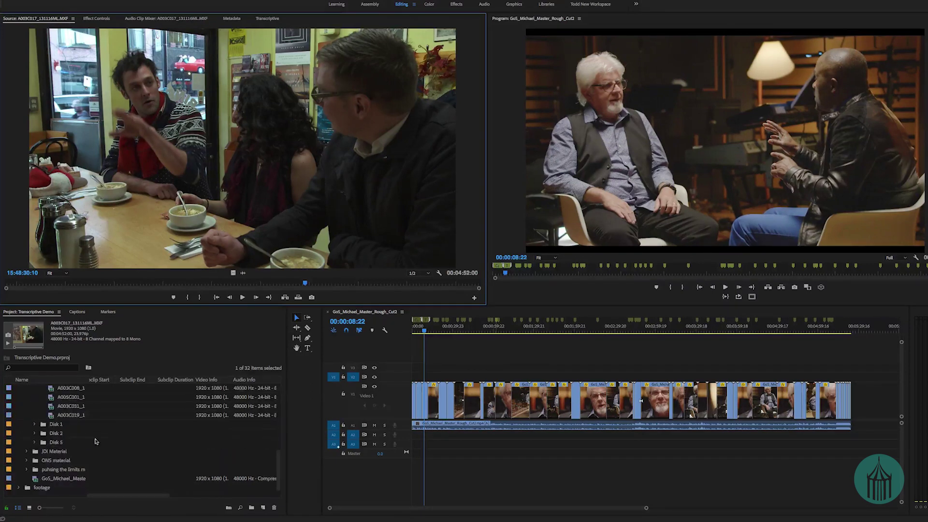
Step: Create a new bin named Transcriptive
click(252, 508)
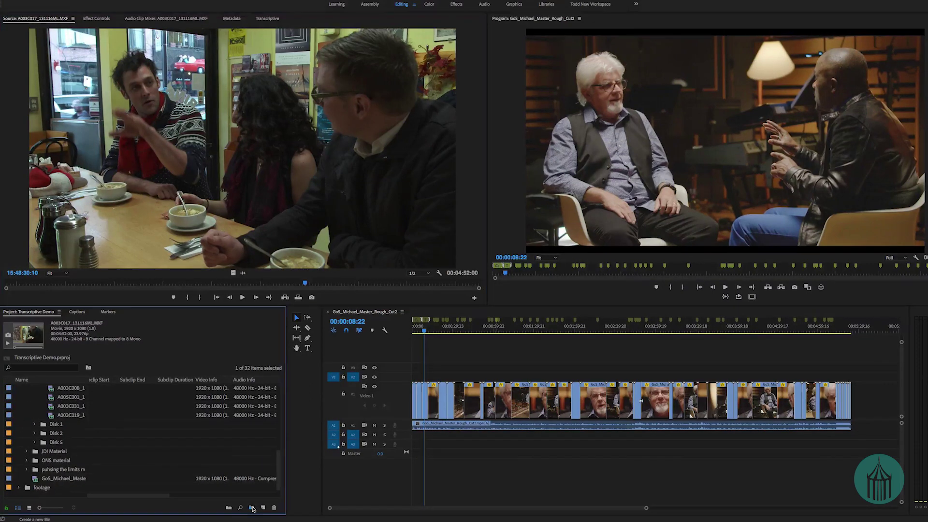
text(Tr)
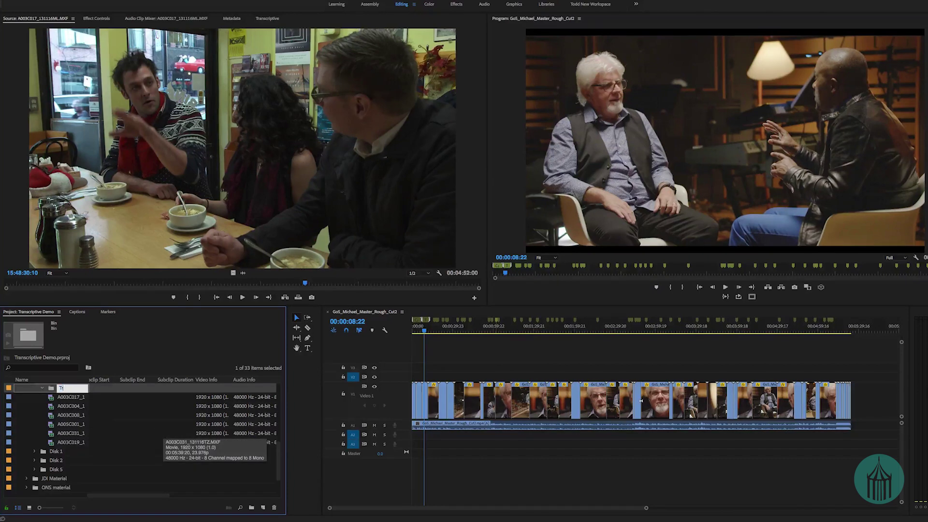
text(anscriptive)
key(Tab)
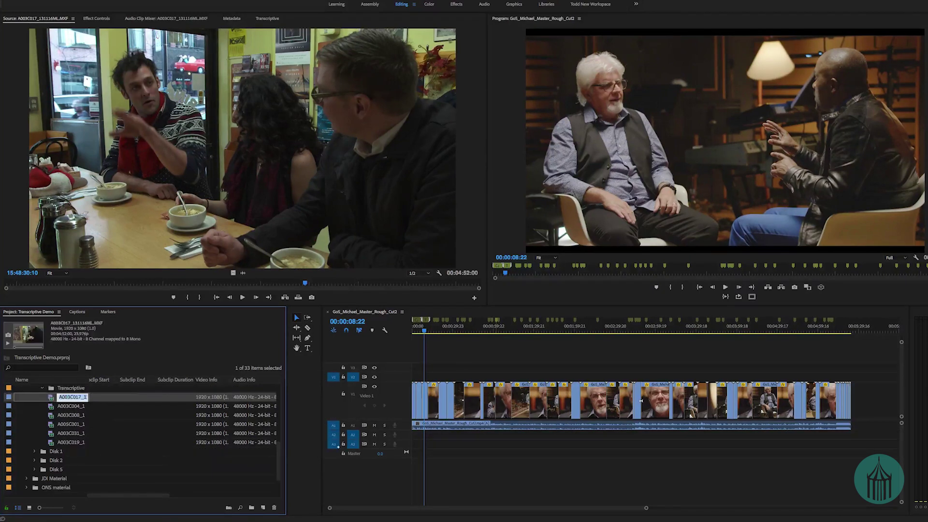
click(50, 390)
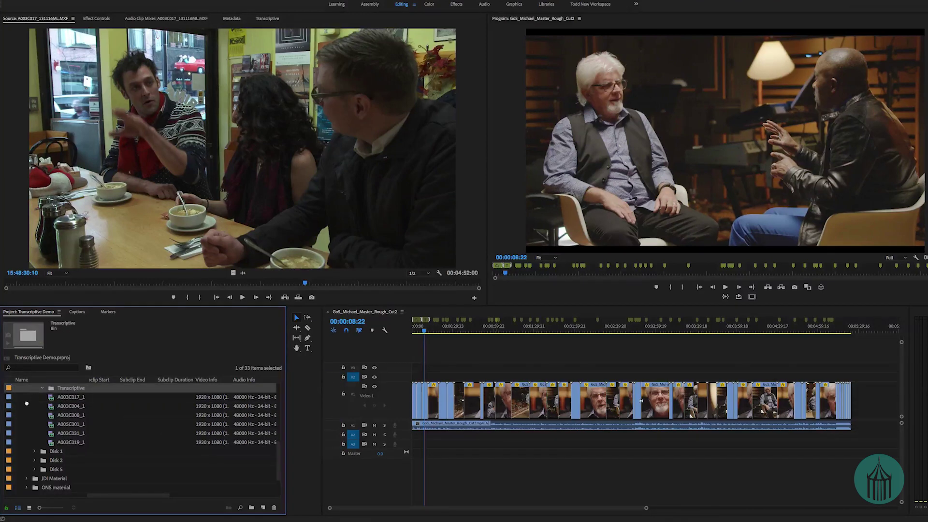
click(27, 403)
Step: Move clips A003C001, A003C031 and A003C019 into the Transcriptive bin
scroll(35, 414, up, 5)
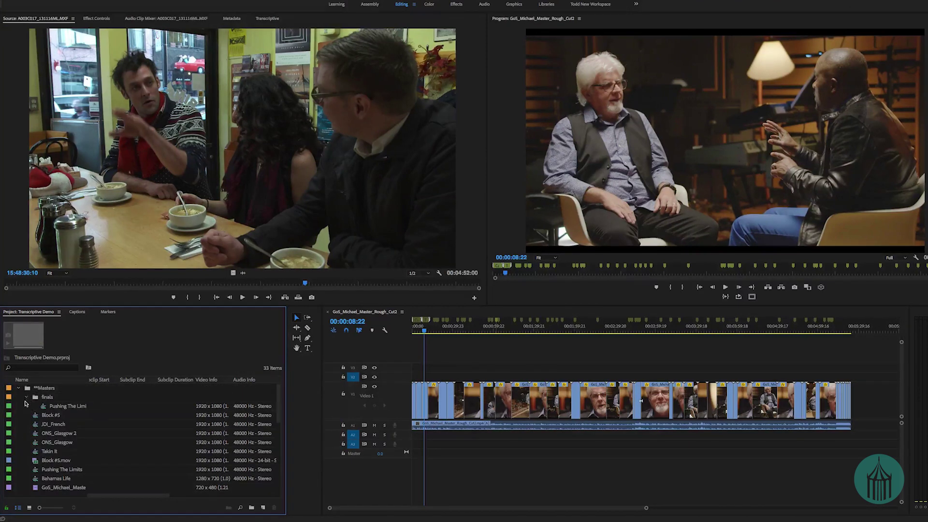
scroll(42, 425, down, 5)
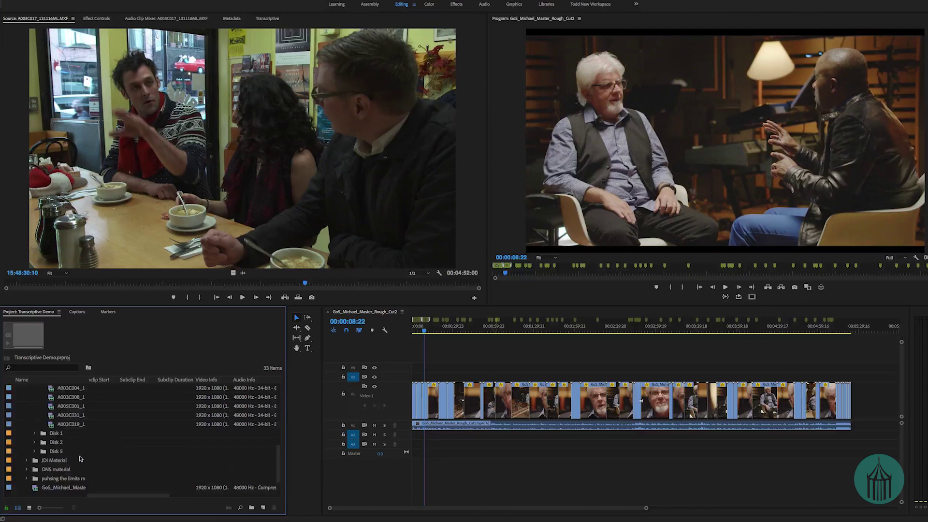
click(70, 425)
shift+click(68, 407)
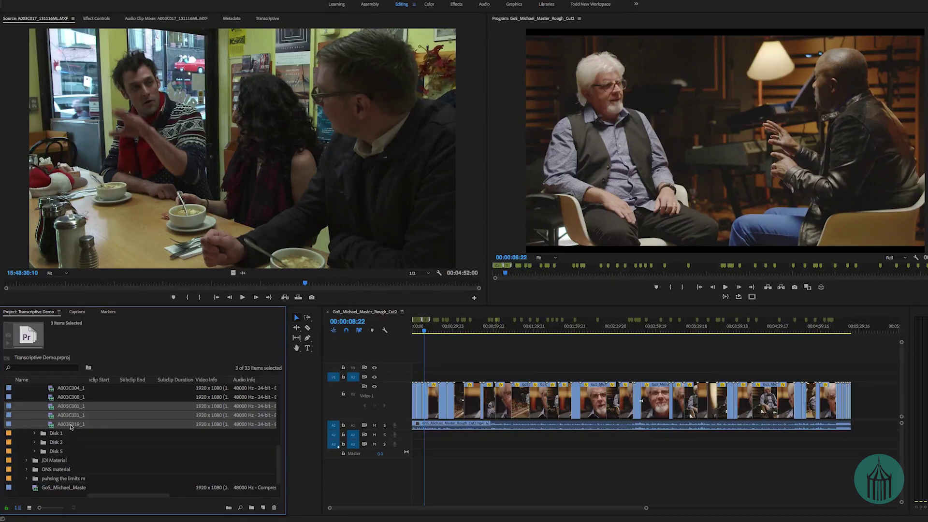
scroll(70, 424, down, 1)
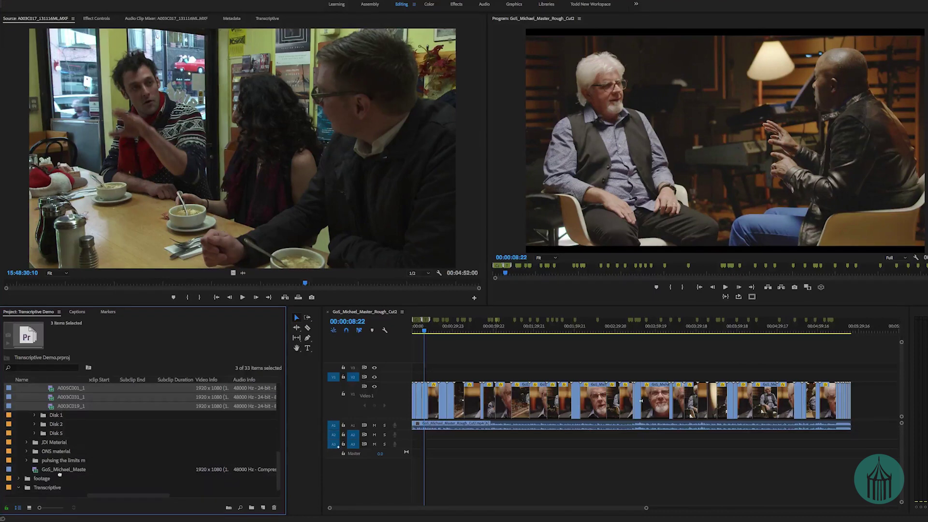
drag(52, 488, 52, 488)
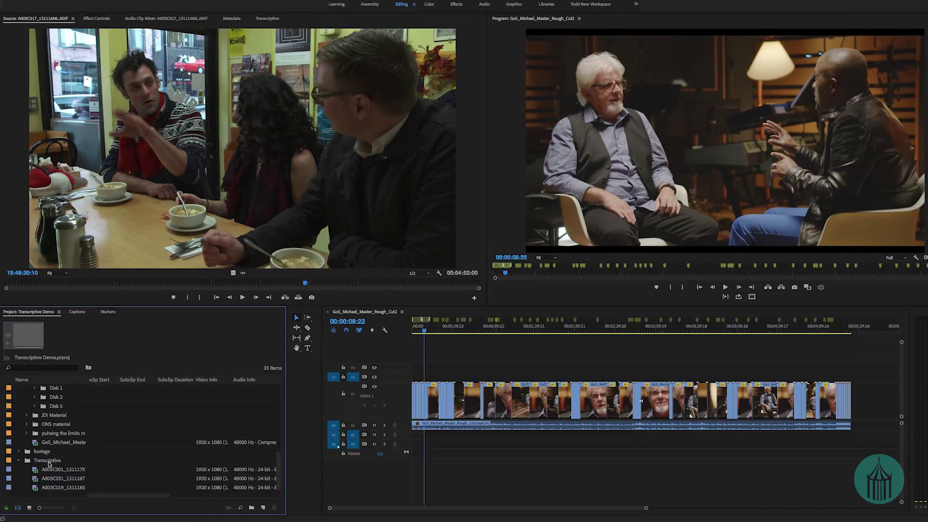
Step: Run Transcriptive's Batch Project, then stop the queued FLAC exports and minimise Media Encoder
click(267, 16)
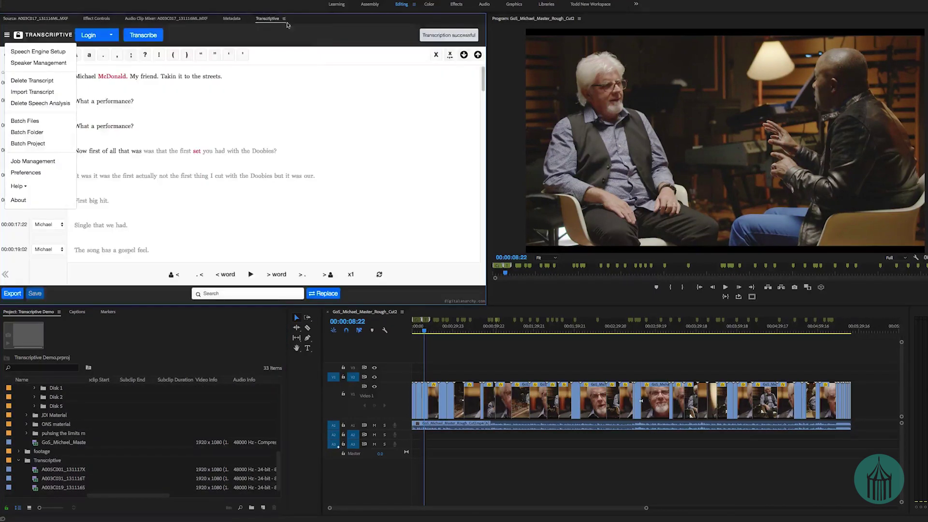
click(8, 35)
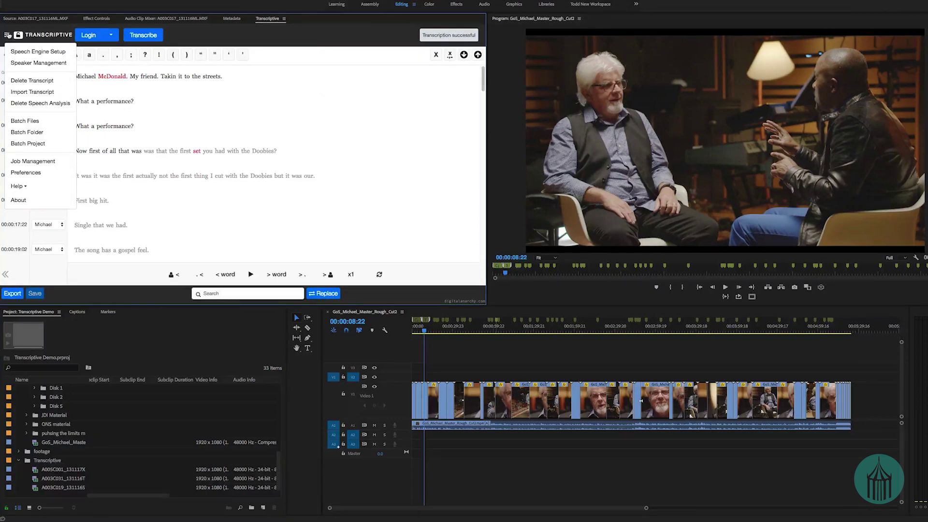
click(33, 144)
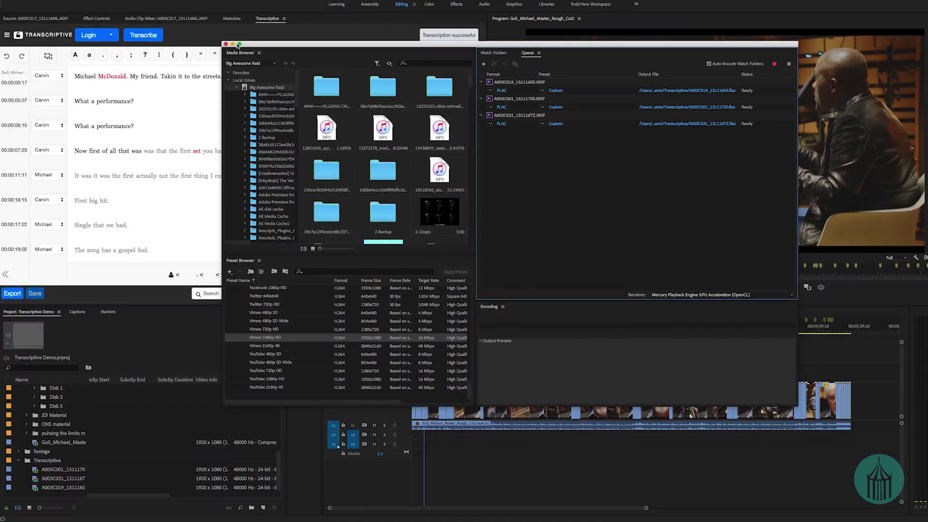
click(774, 63)
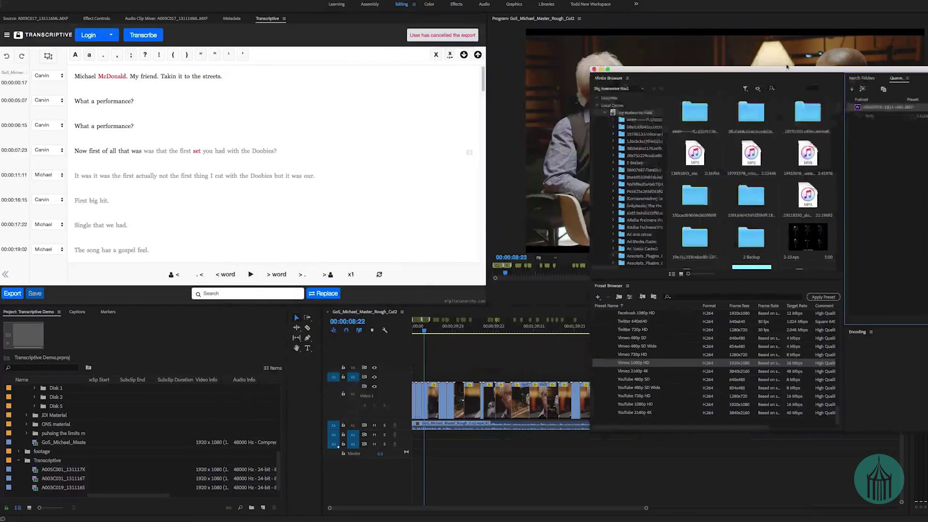
double_click(357, 44)
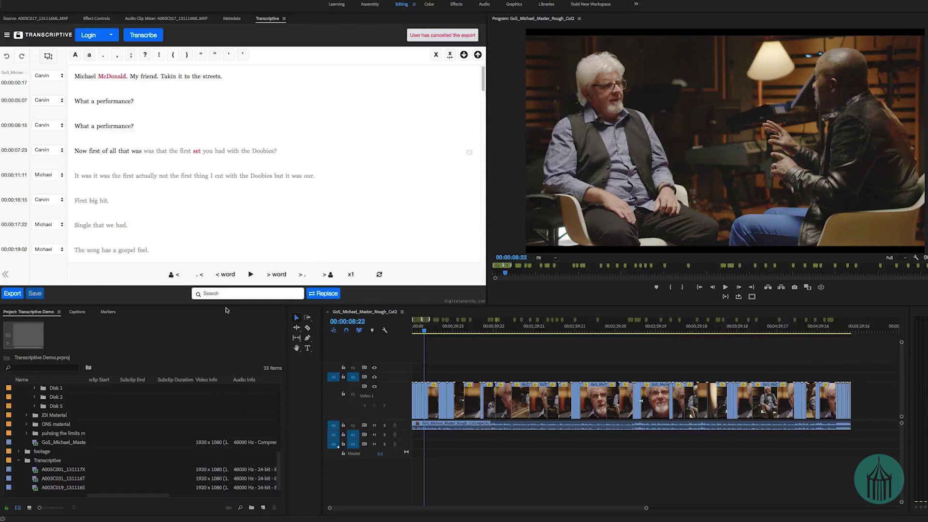
Step: Delete the three Transcriptive bin clips and move the playhead to 00:00:24:19
click(64, 470)
shift+click(65, 487)
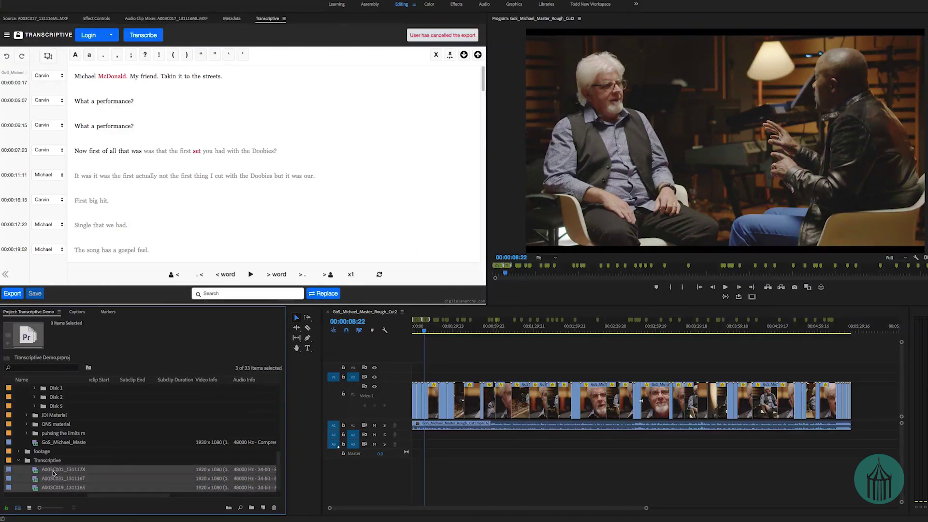
key(Delete)
click(447, 329)
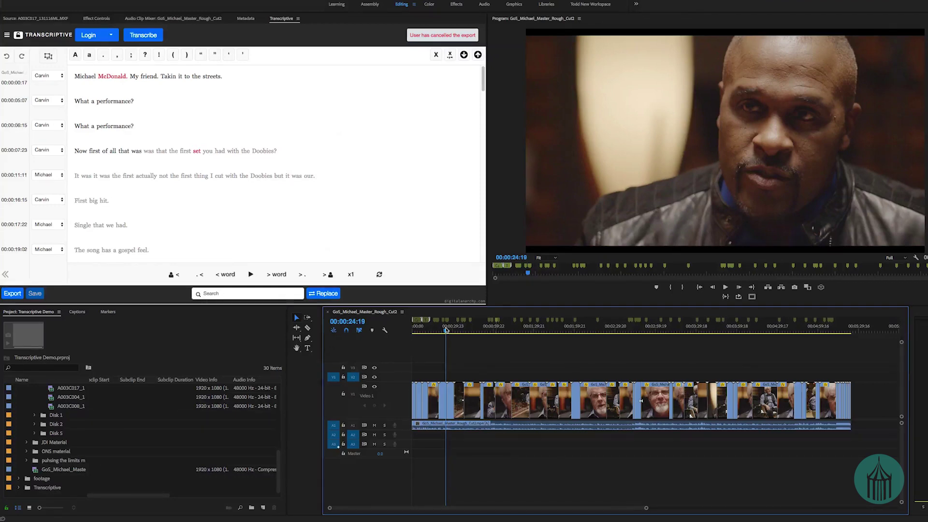
Step: Open the PowerSearch extension from Window > Extensions and enlarge its floating panel
click(269, 1)
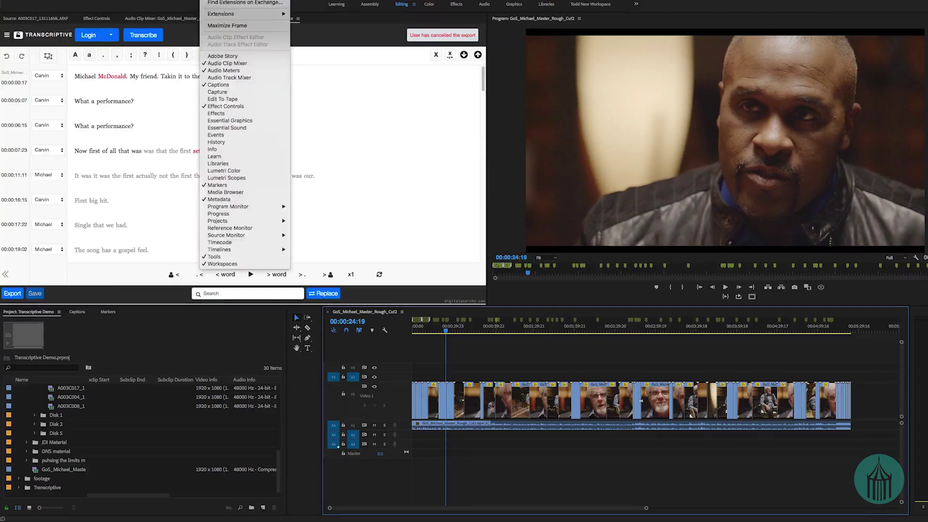
mouse_move(278, 13)
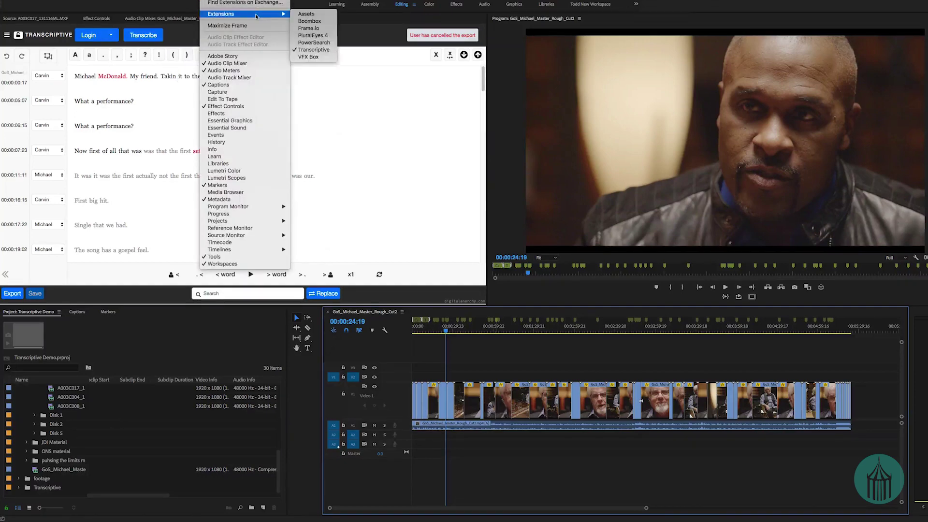
click(315, 43)
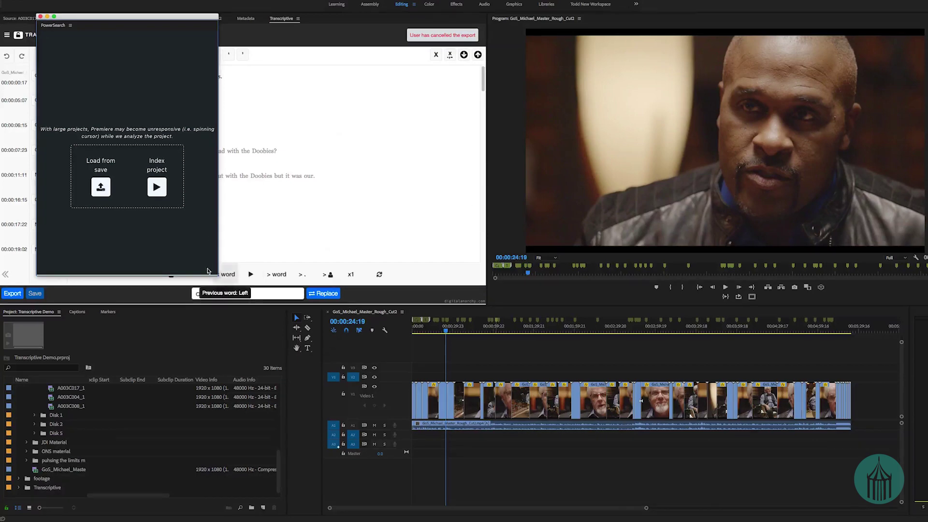
drag(220, 275, 293, 299)
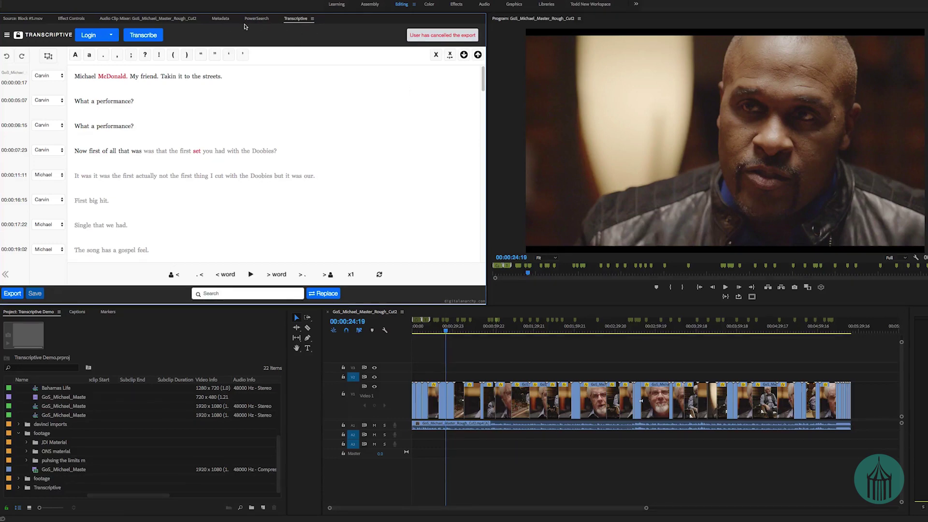
Step: Open the powersearch project and select the Takin It and Michael master sequences in Transcriptive Demo
click(78, 0)
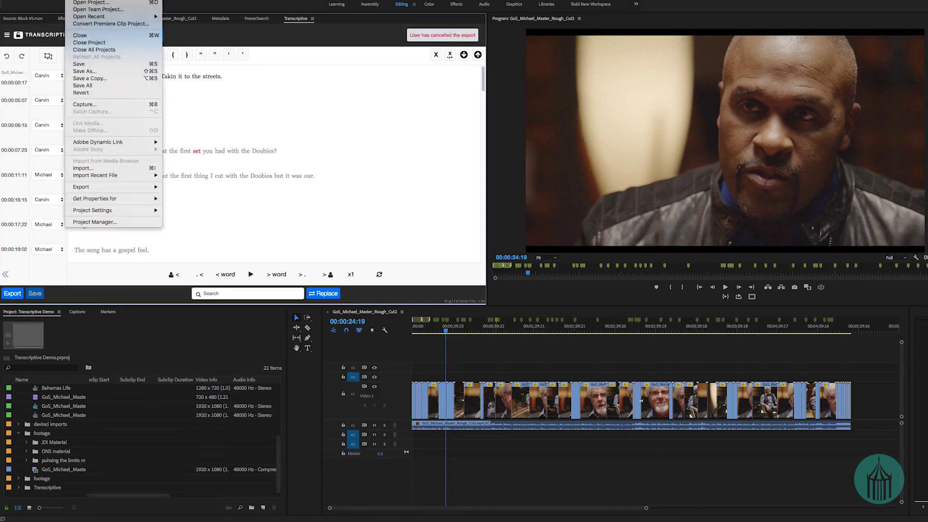
click(80, 36)
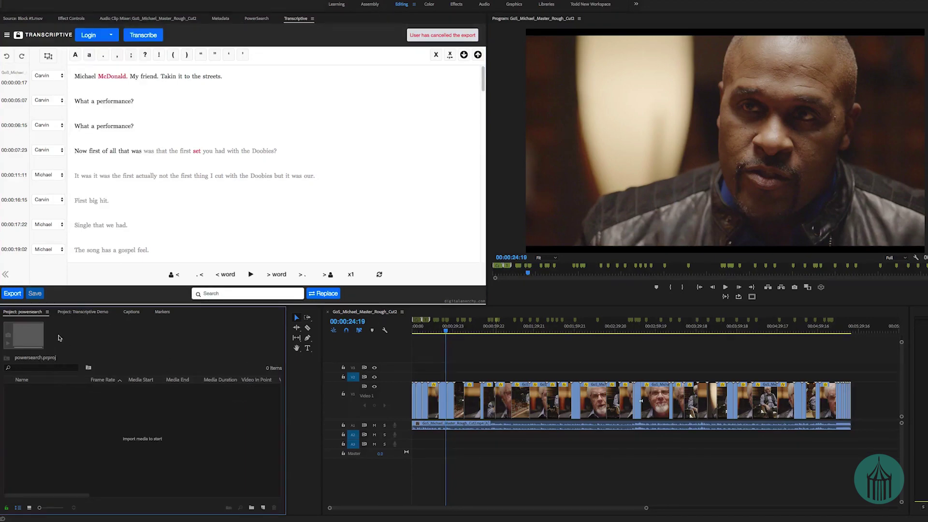
click(65, 312)
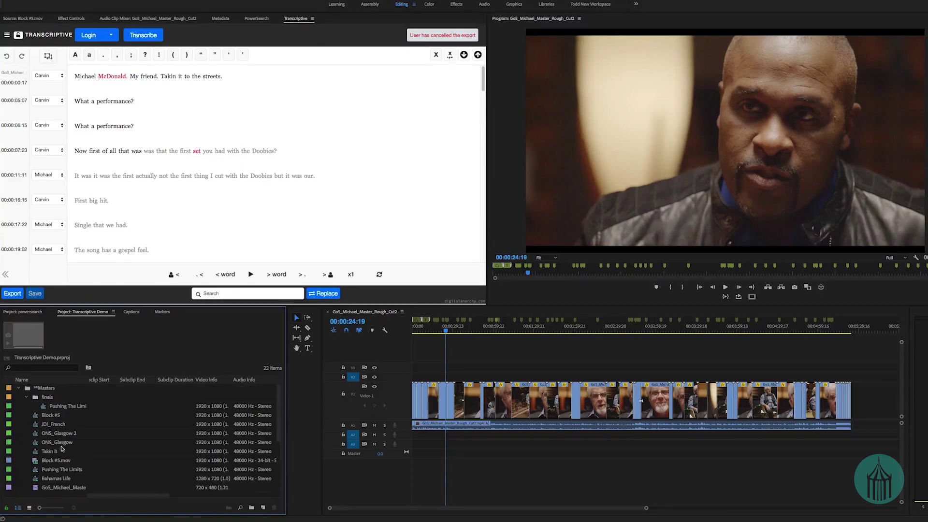
scroll(71, 449, up, 4)
click(78, 451)
scroll(69, 485, down, 3)
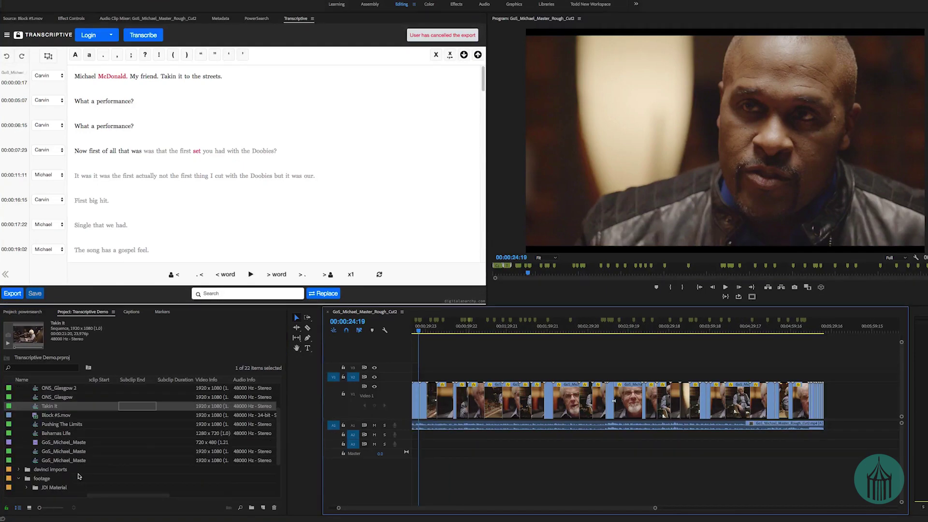
click(70, 461)
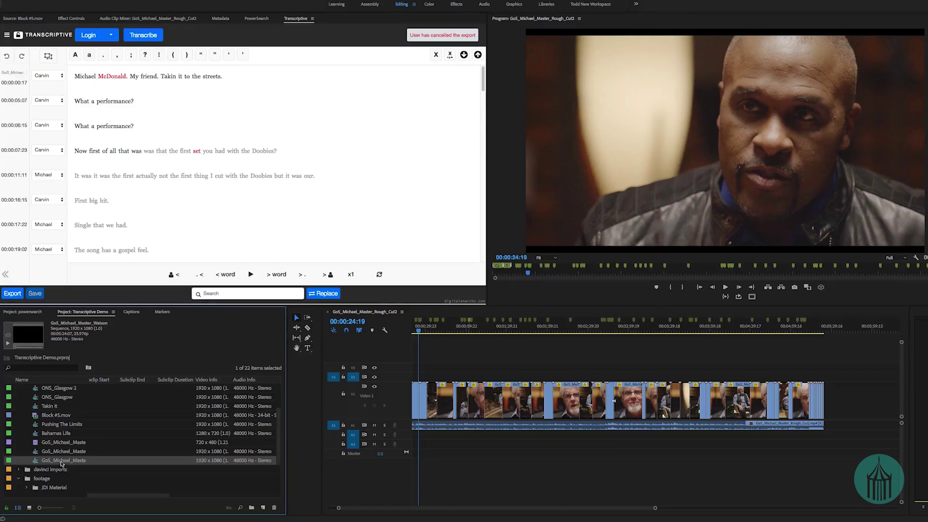
click(57, 453)
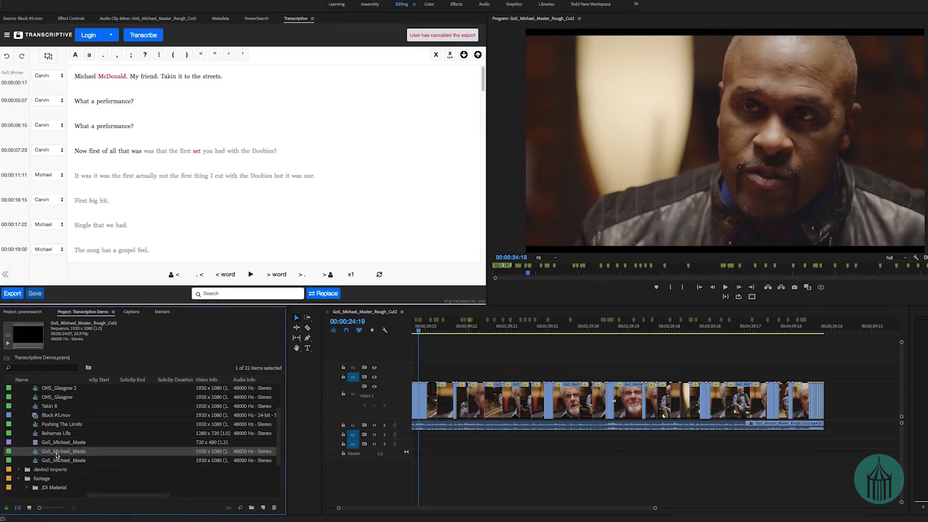
Step: Paste the sequences into powersearch, open the rough cut master, and save Transcriptive Demo
click(30, 311)
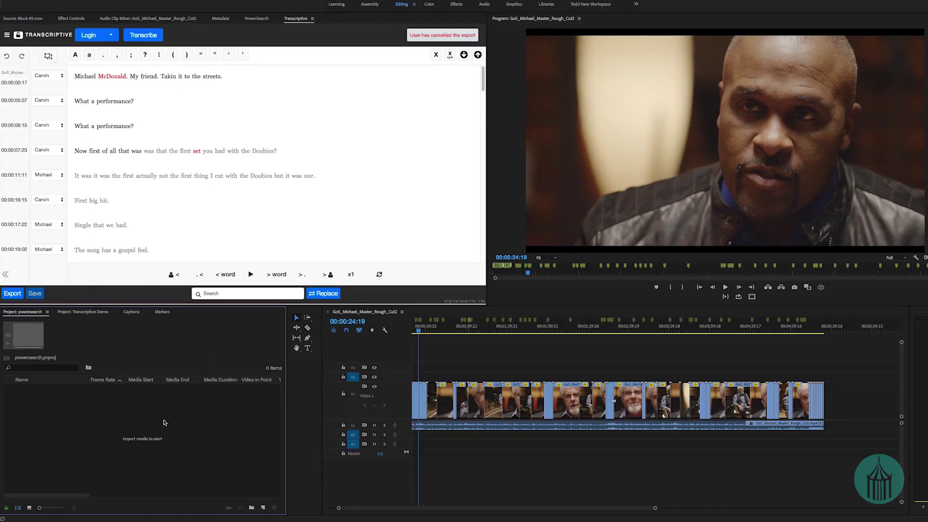
key(ctrl+v)
click(71, 419)
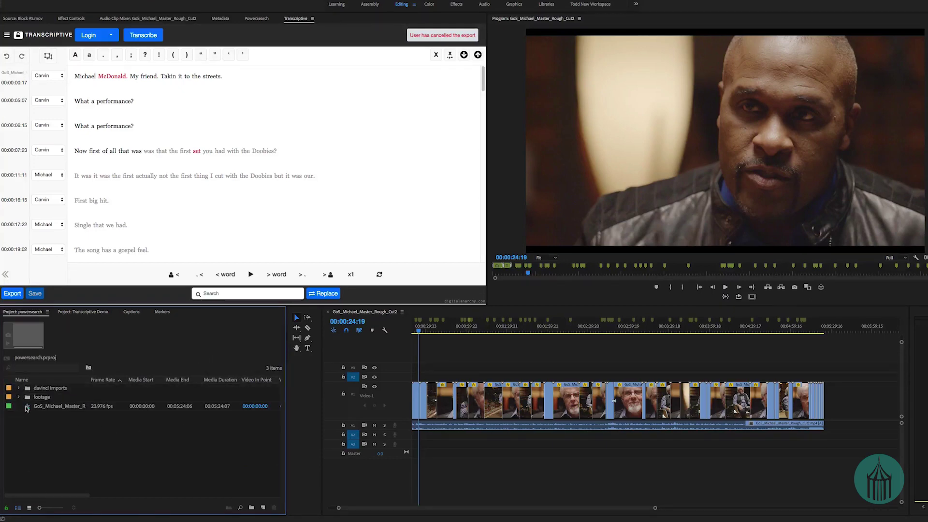
double_click(26, 407)
click(134, 457)
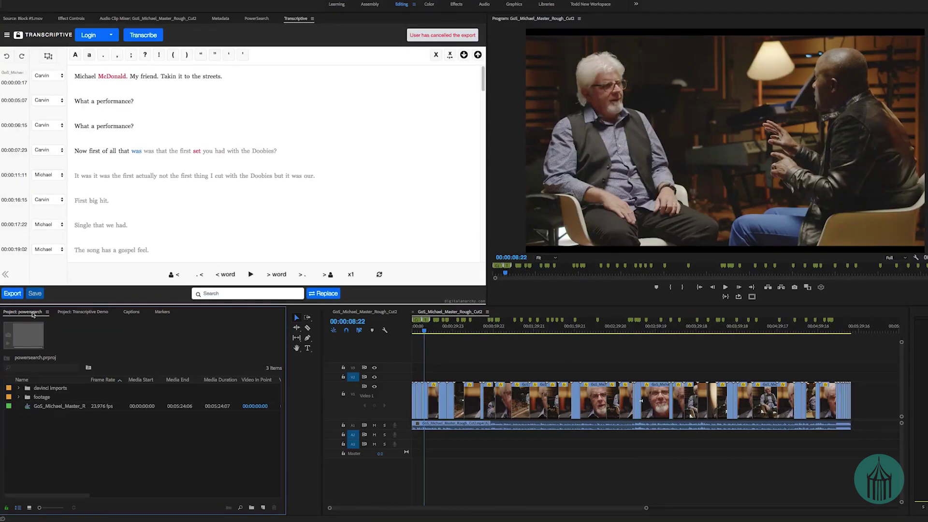
click(97, 313)
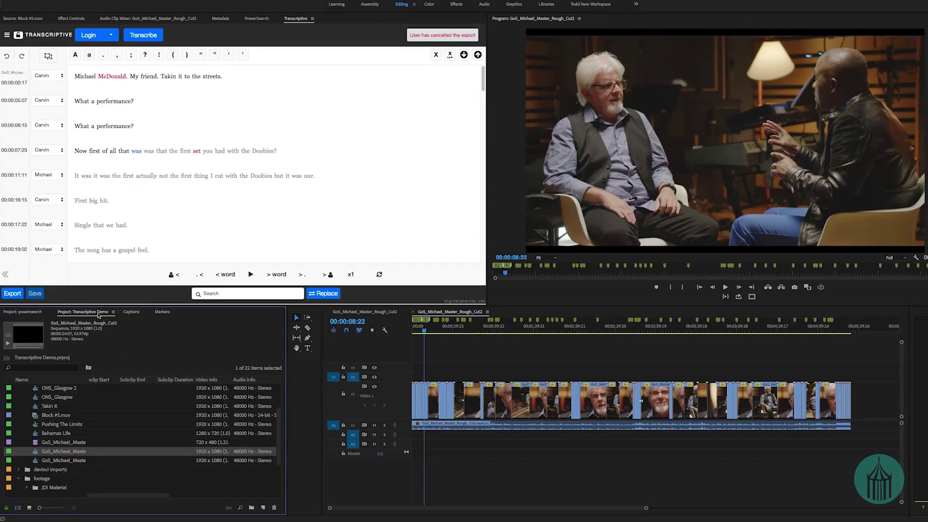
key(ctrl+s)
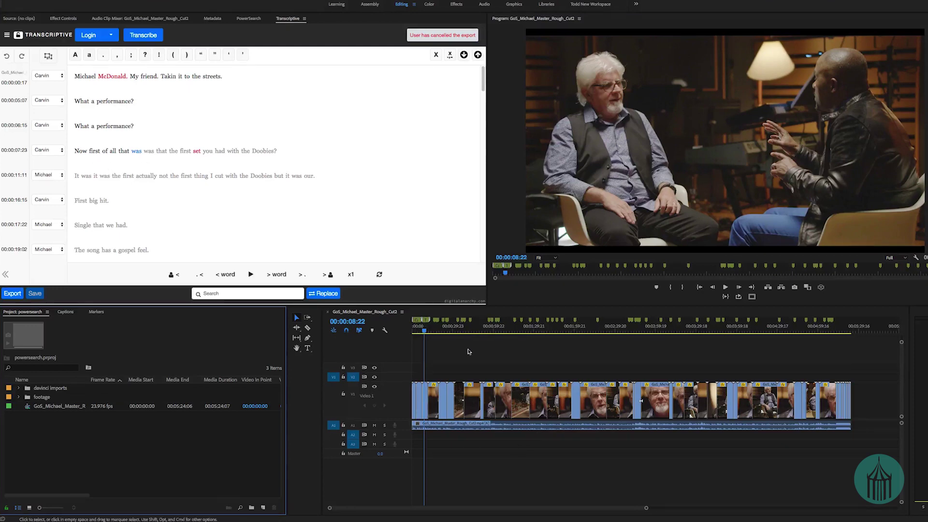
Step: Index the whole project in PowerSearch and display its metadata as a table
click(247, 18)
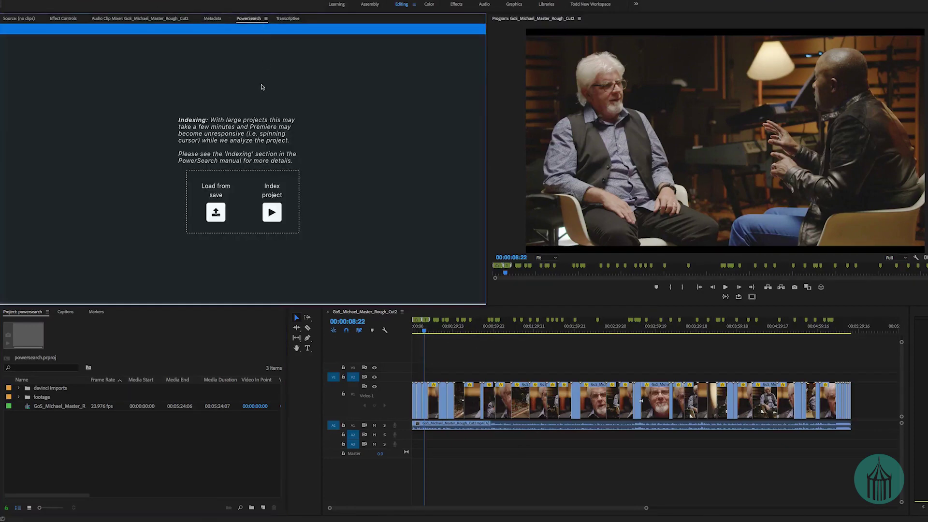
click(269, 220)
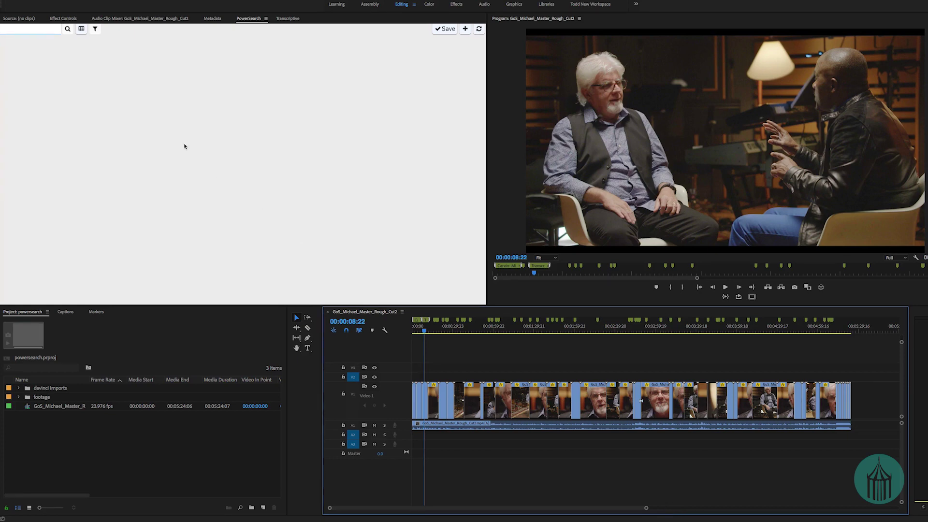
click(84, 31)
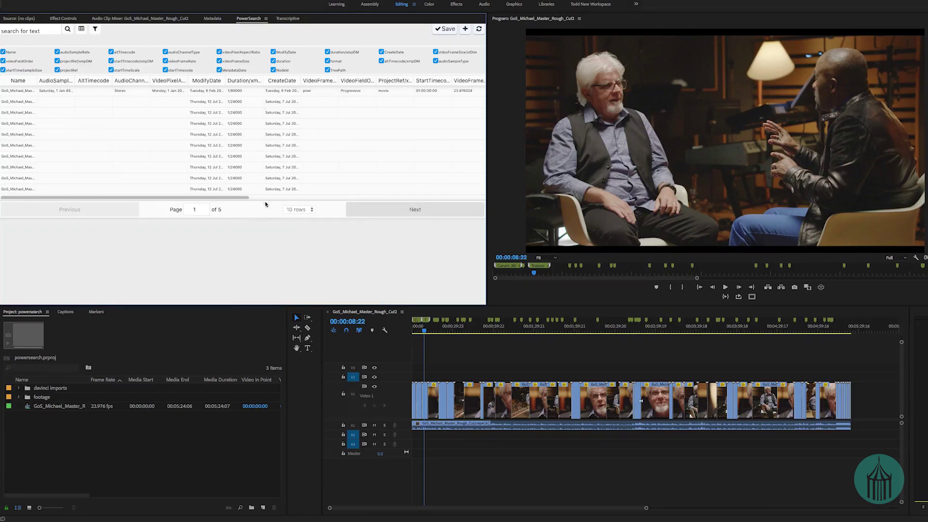
Step: Page through the clip metadata results and show 50 rows per page
click(418, 213)
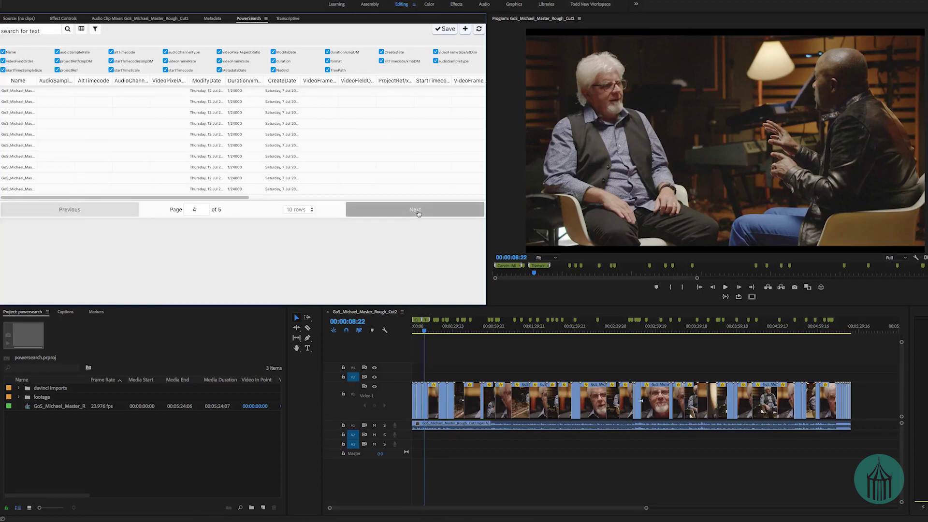
click(419, 214)
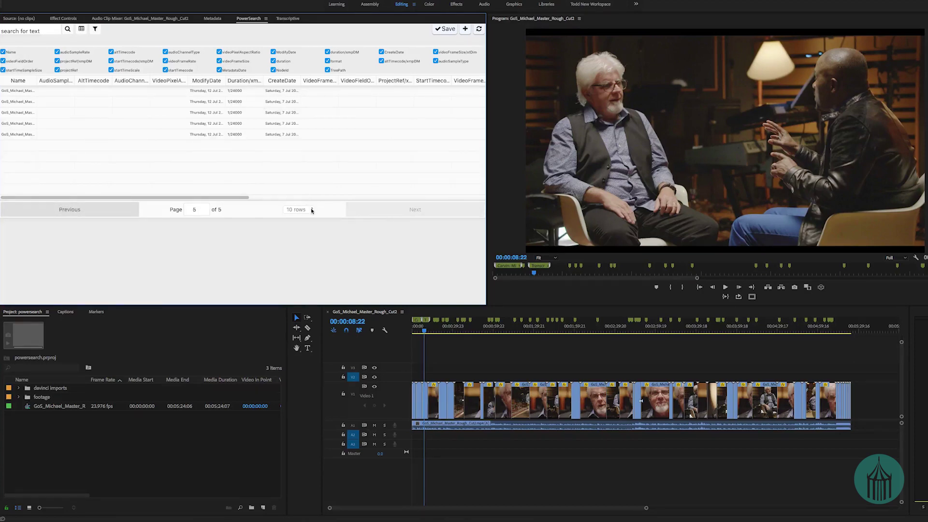
click(311, 210)
click(297, 247)
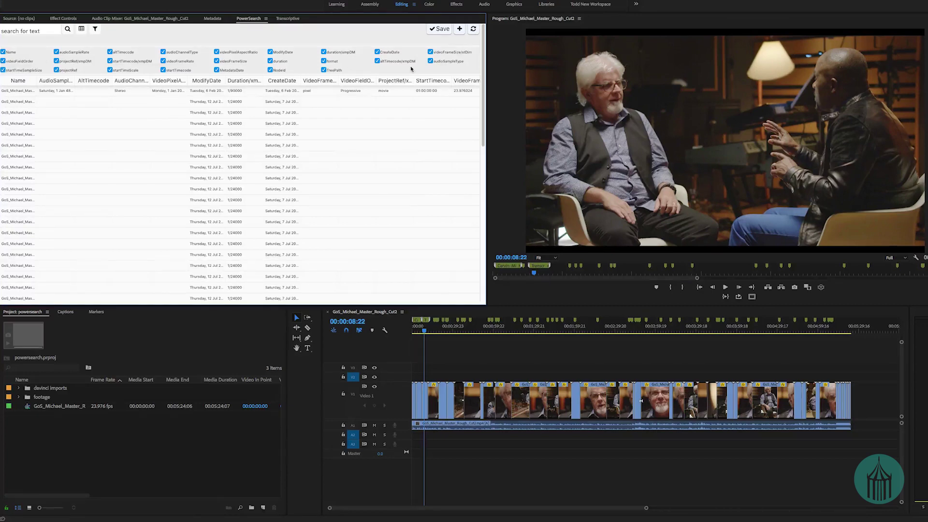
Step: Search PowerSearch for 'Doo' to find the Doobies mentions
click(39, 32)
text(Doobies)
click(68, 28)
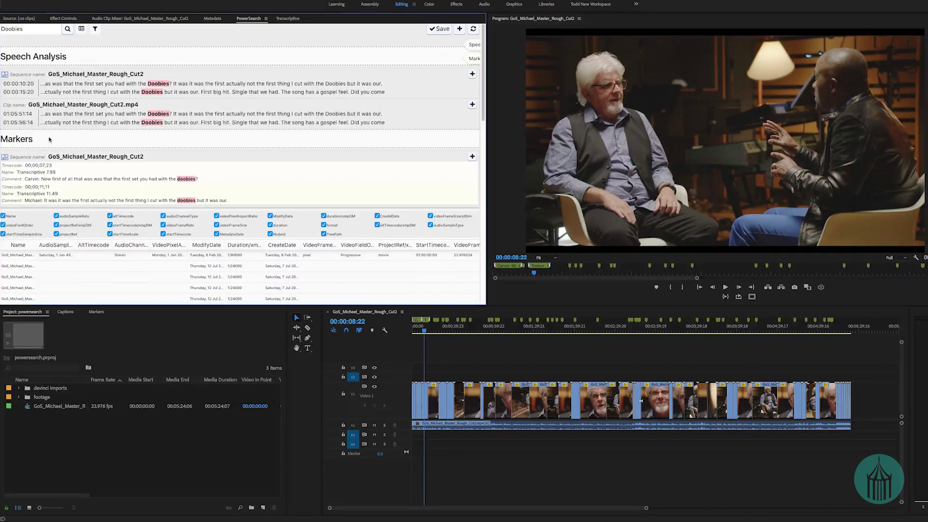
Step: Play the sequence around the Doobies hit and load its clip as source
click(166, 84)
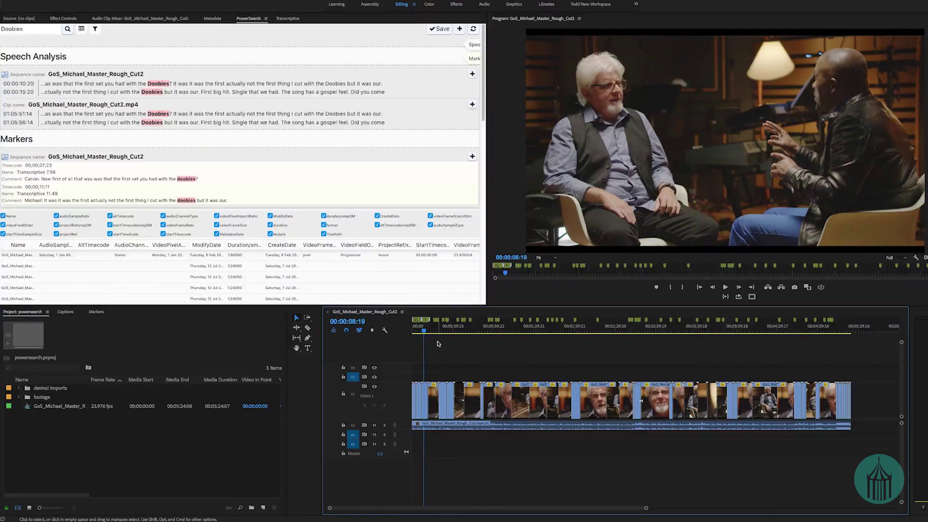
key(space)
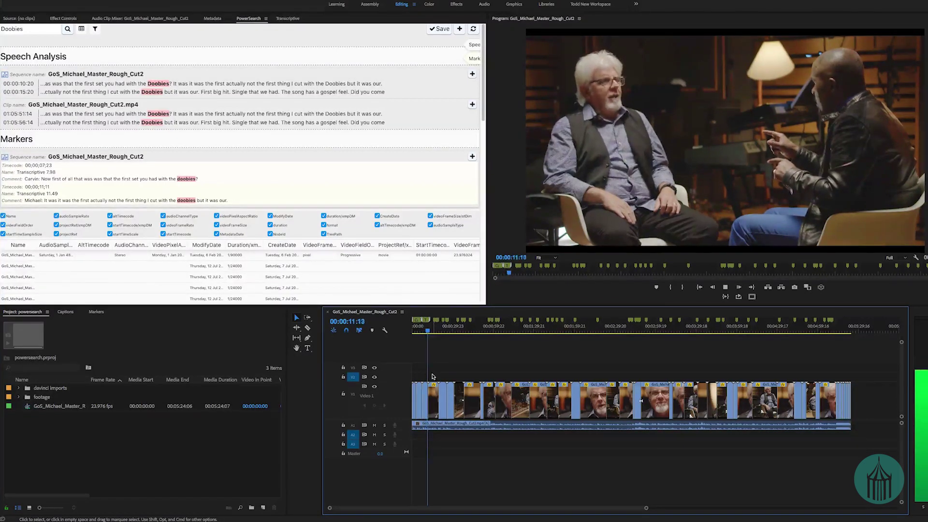
key(space)
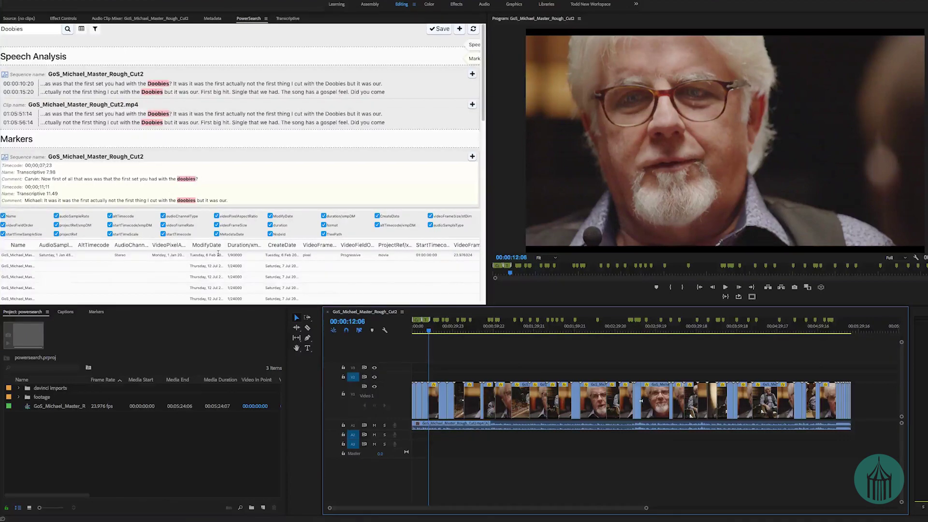
key(space)
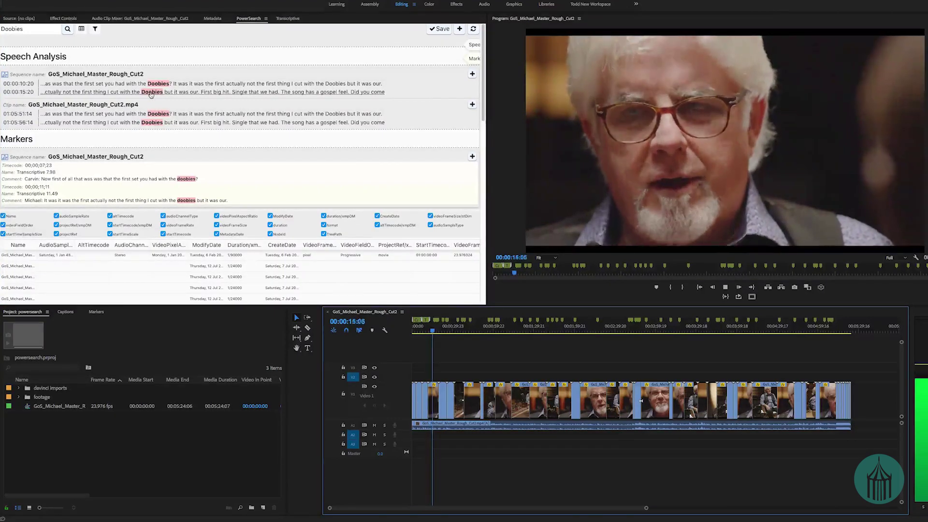
key(space)
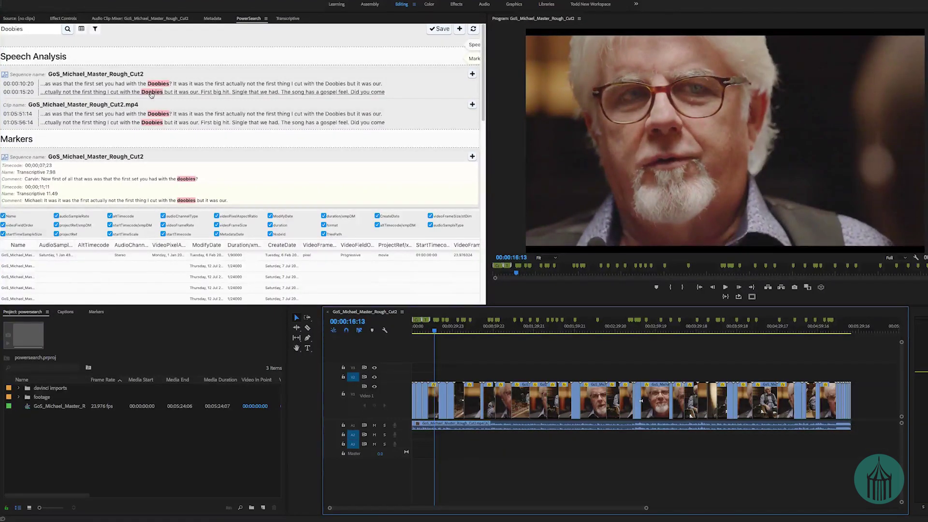
click(151, 93)
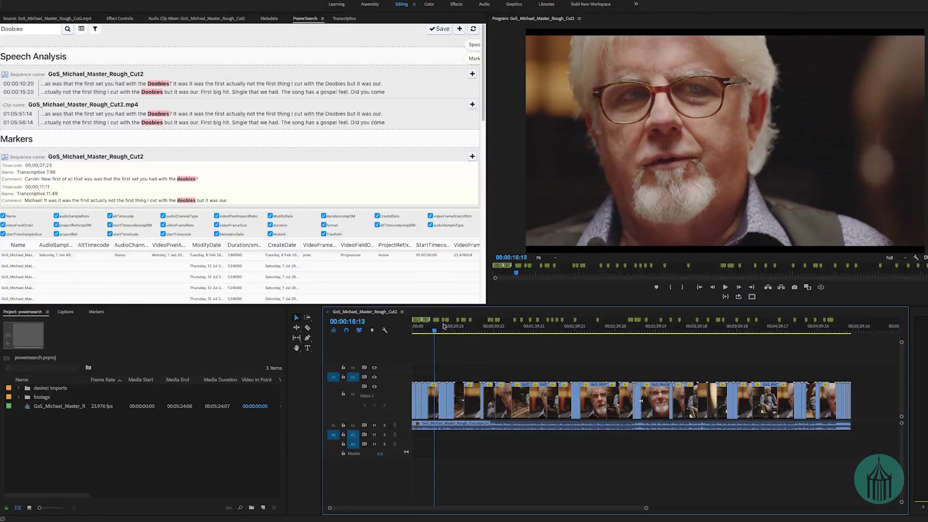
Step: Zoom the timeline in, resume playback and list the sequence markers
key(equal)
key(space)
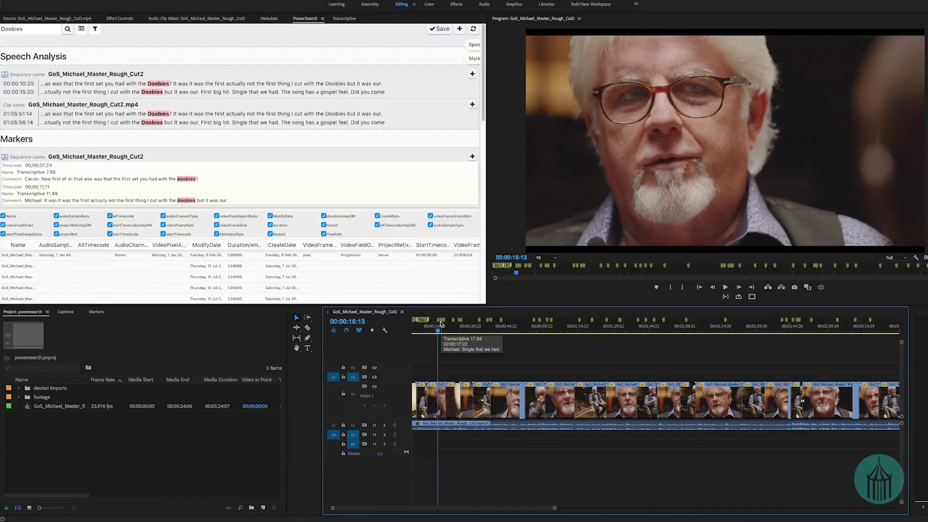
click(96, 312)
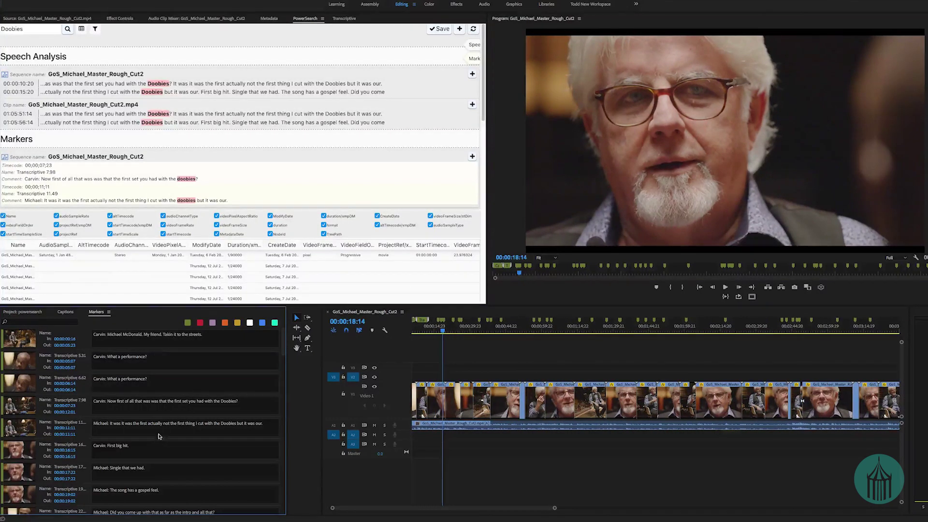
scroll(159, 439, down, 5)
scroll(159, 440, down, 10)
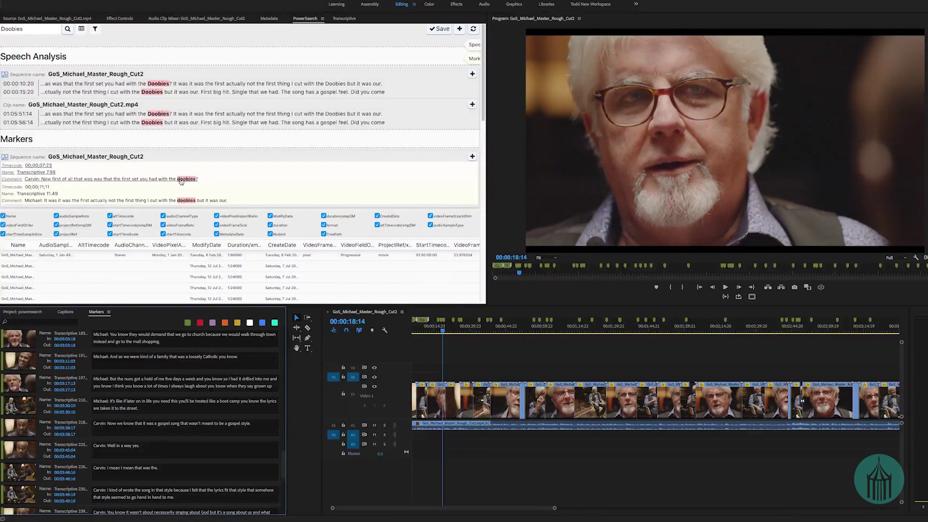
Step: Jump the sequence to the Doobies marker hit and zoom further in
click(181, 181)
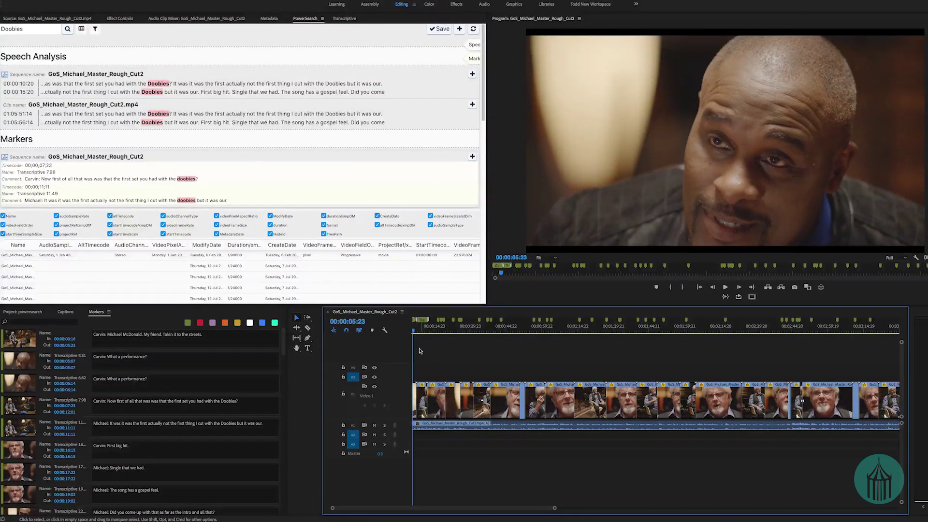
key(equal)
key(equal)
key(equal)
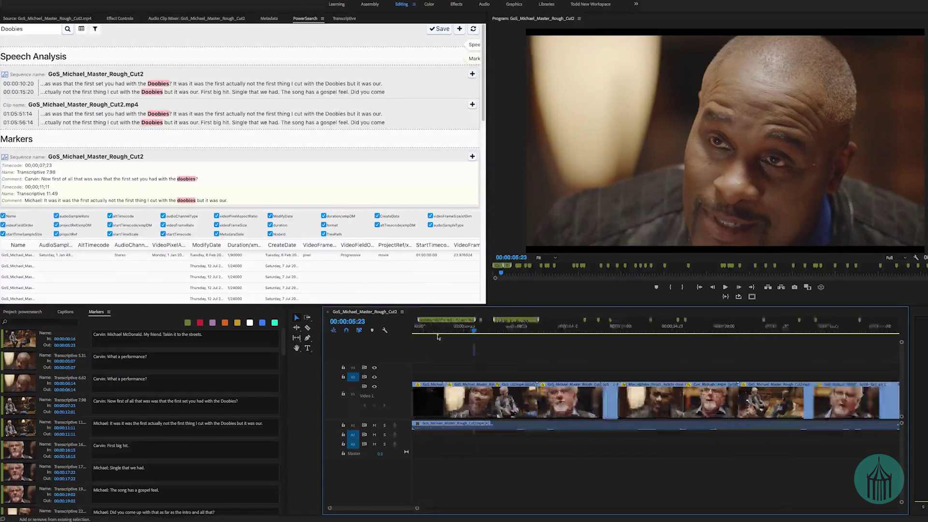
scroll(338, 128, down, 1)
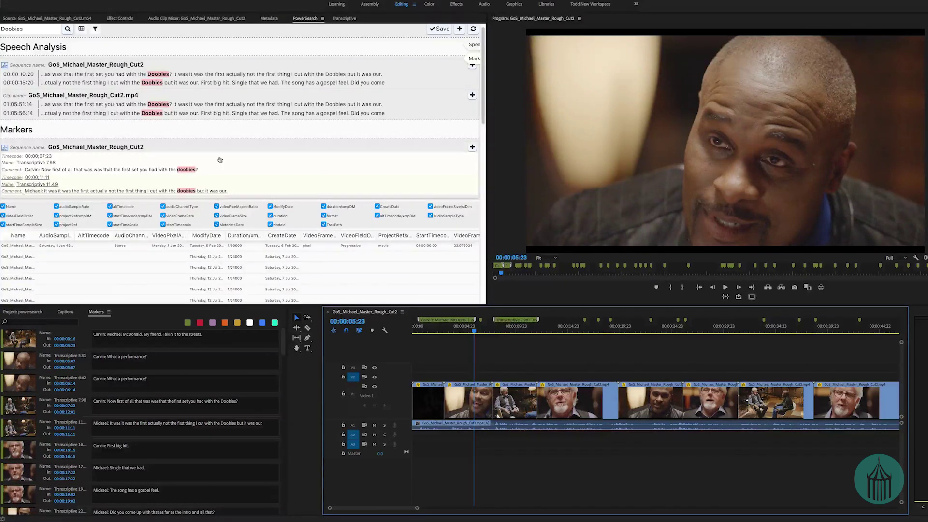
Step: Save the PowerSearch data to the active sequence, then bring the Transcriptive transcript back
click(440, 28)
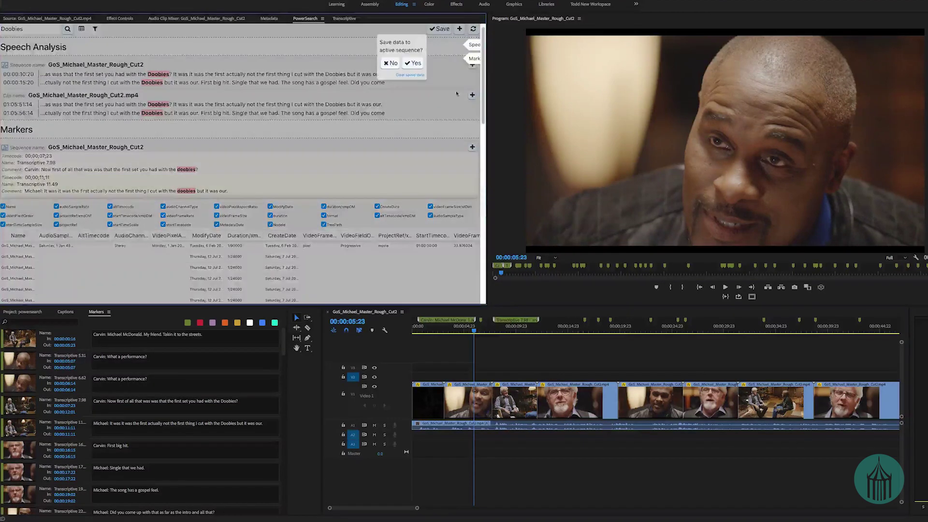
click(474, 216)
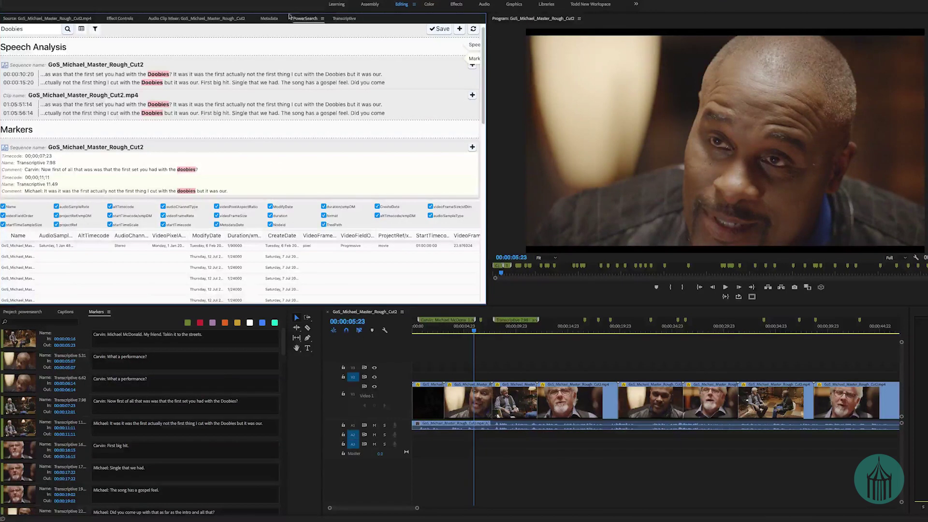
click(341, 18)
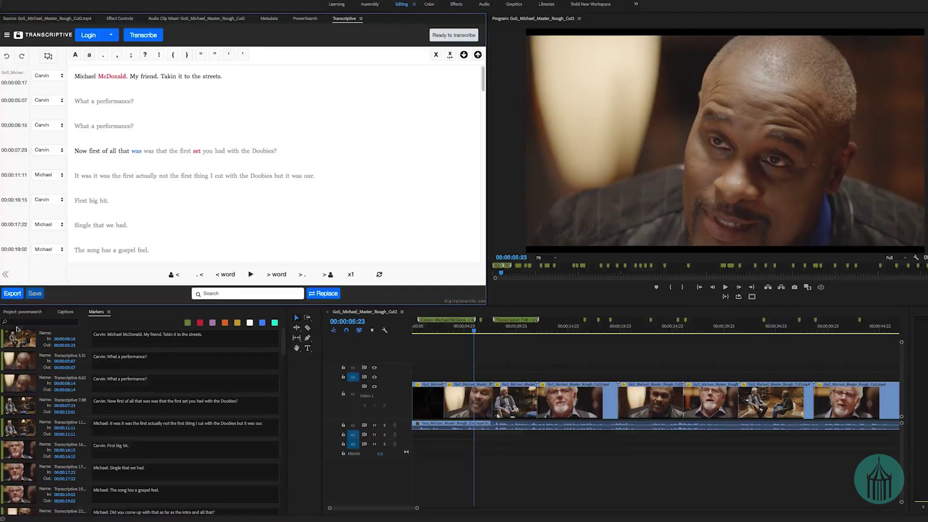
Step: Pick Speech Analysis as the transcript export format, cancel, and reopen the Doobies PowerSearch results
click(13, 294)
click(227, 70)
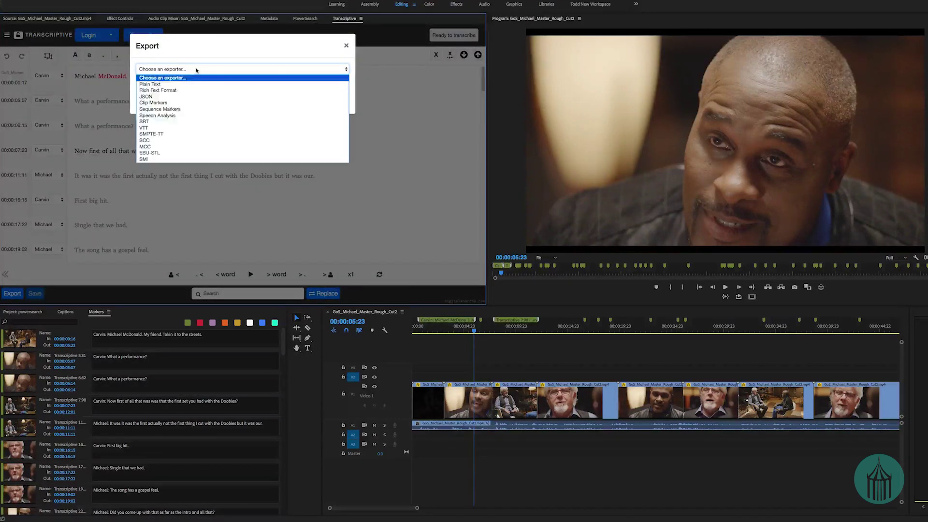
click(189, 119)
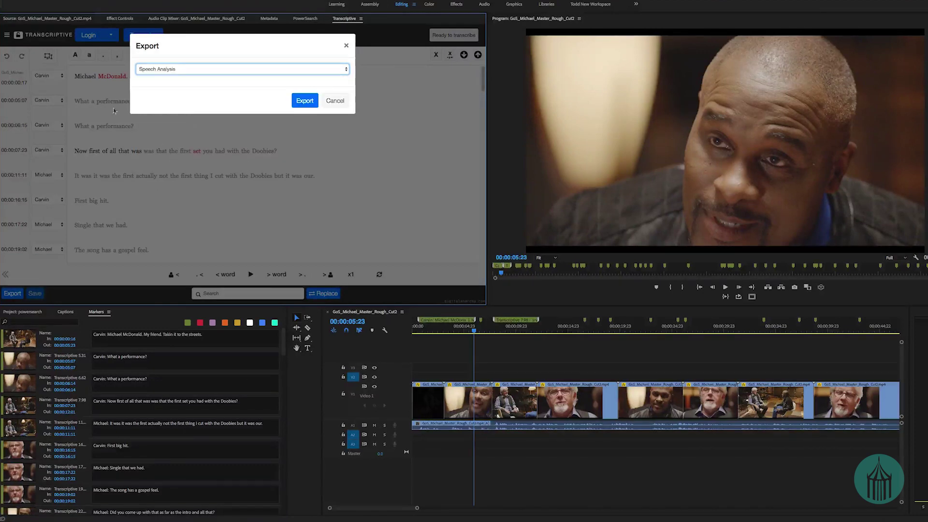
click(335, 100)
click(309, 18)
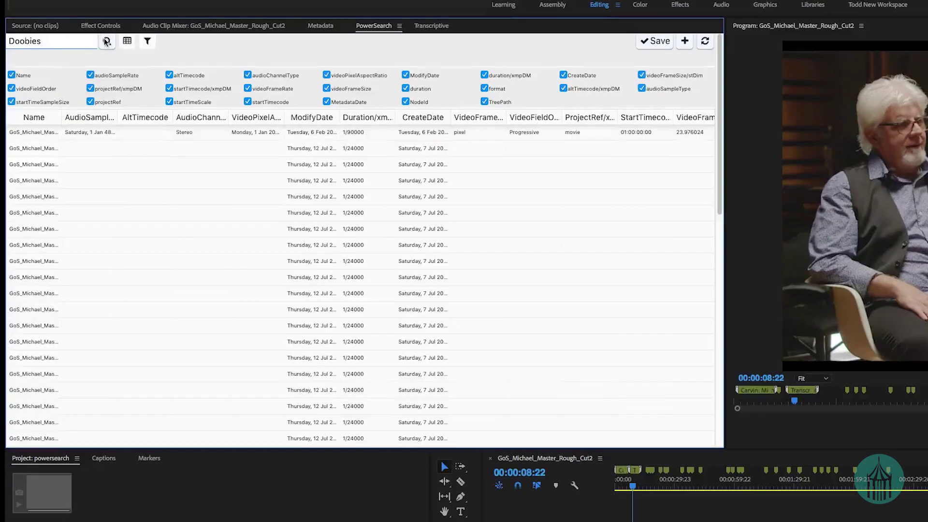
key(Return)
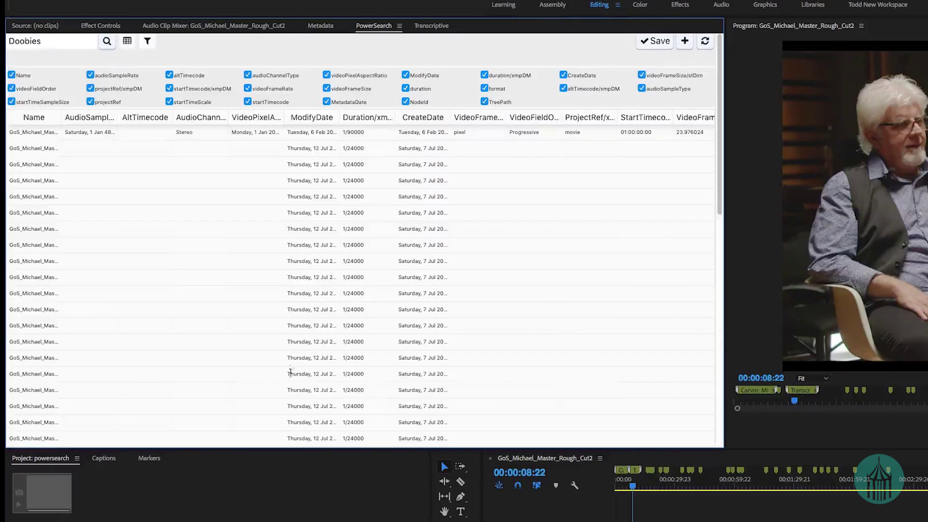